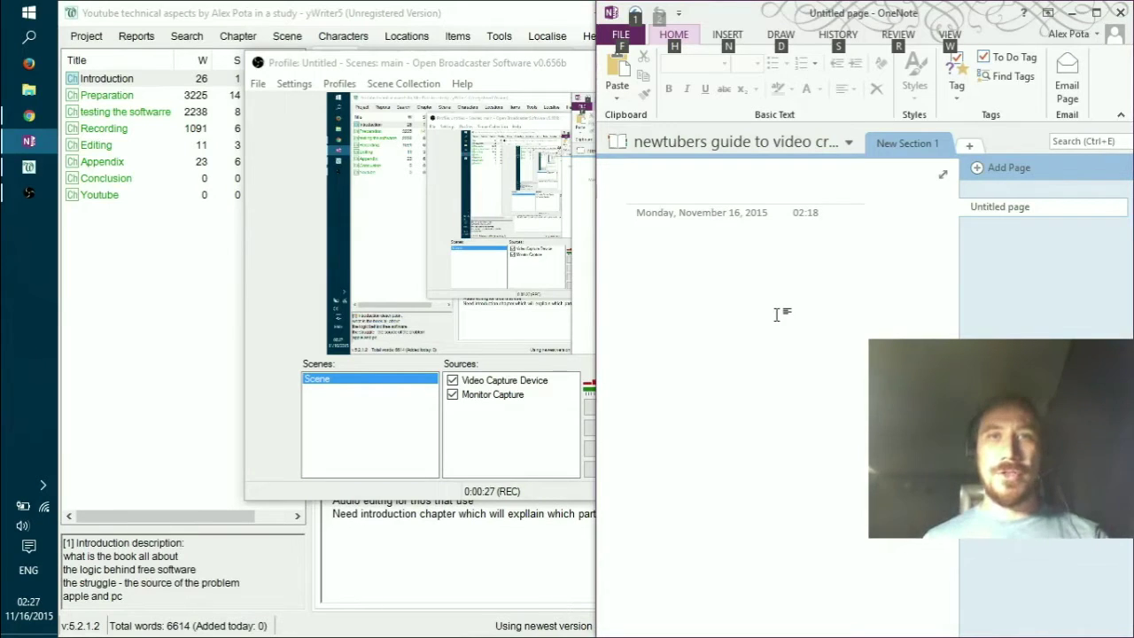
Step: Show the notebook list from the 'newtubers guide to video creation' notebook dropdown
{"action": "left_click", "coordinate": [802, 145]}
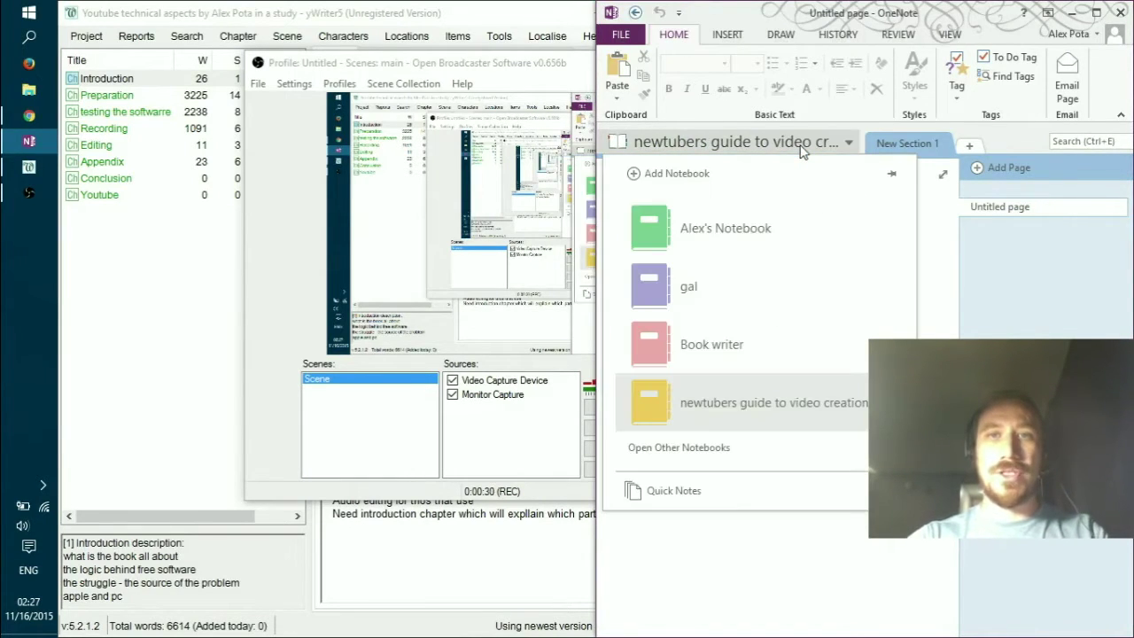
Step: Preview the New Notebook screen, then back out without creating a notebook
{"action": "left_click", "coordinate": [753, 173]}
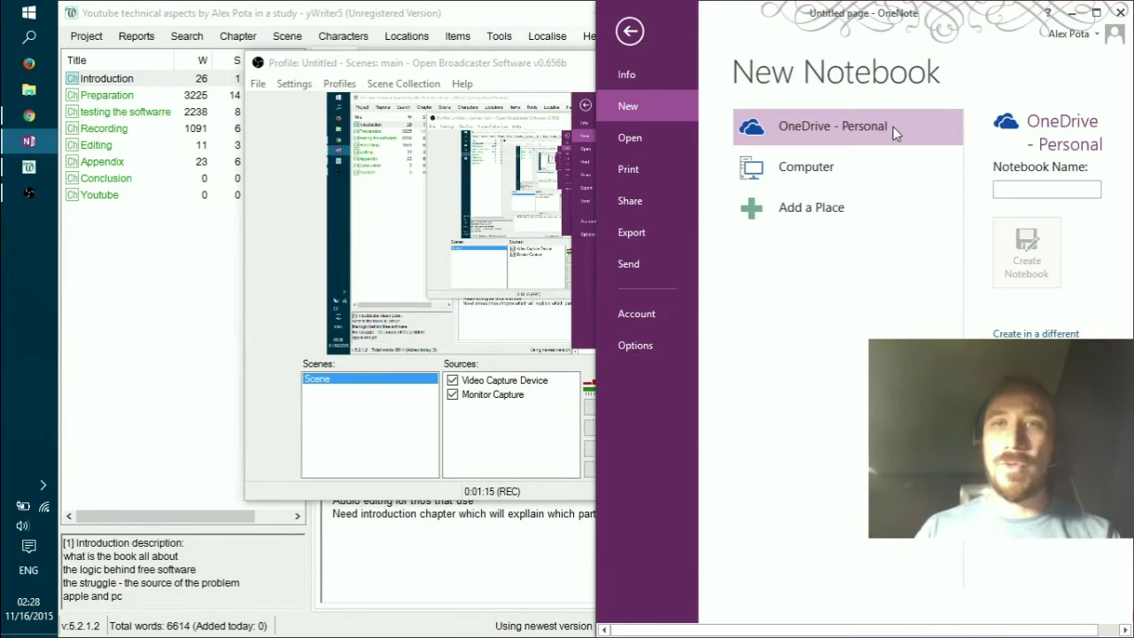
{"action": "left_click", "coordinate": [632, 30]}
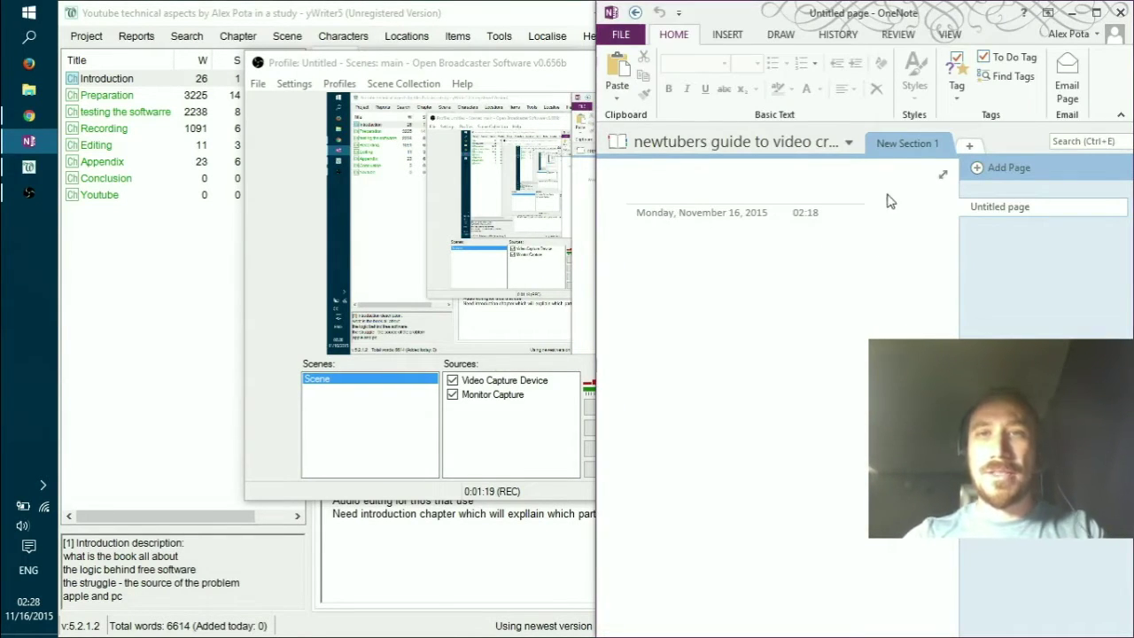
Step: Rename the New Section 1 section to 'Ouline and research'
{"action": "left_click", "coordinate": [29, 167]}
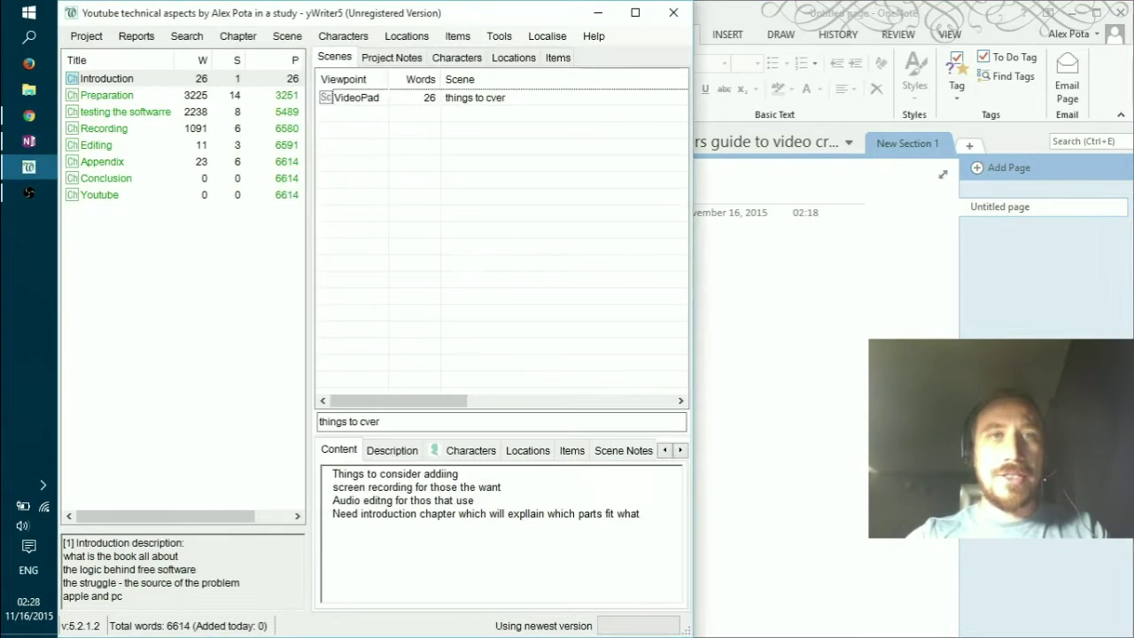
{"action": "left_click", "coordinate": [944, 13]}
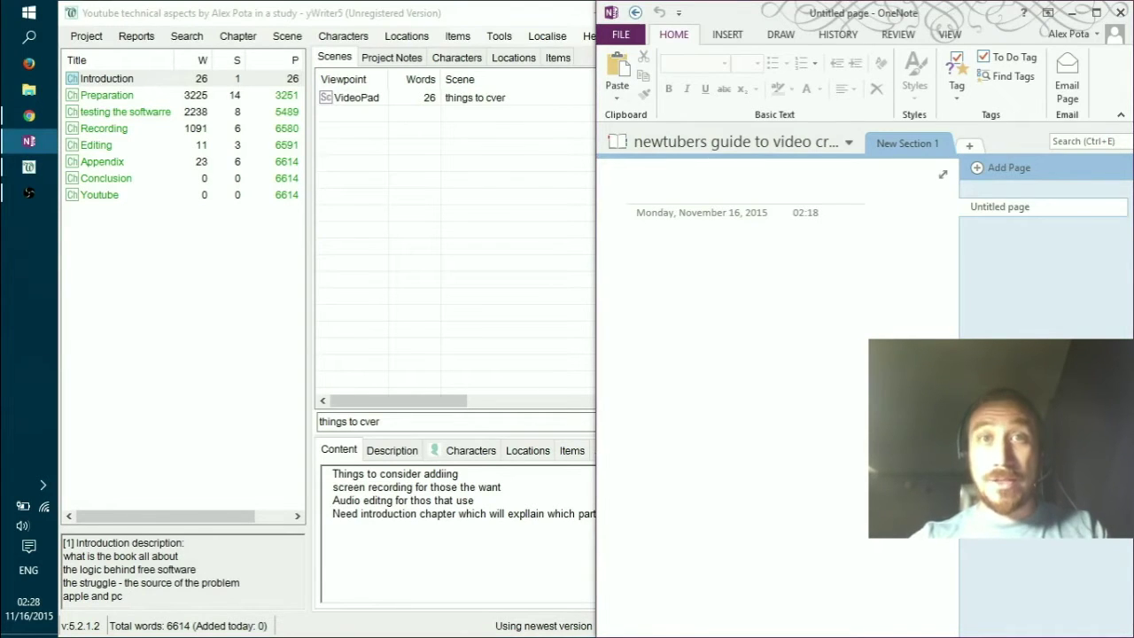
{"action": "double_click", "coordinate": [912, 144]}
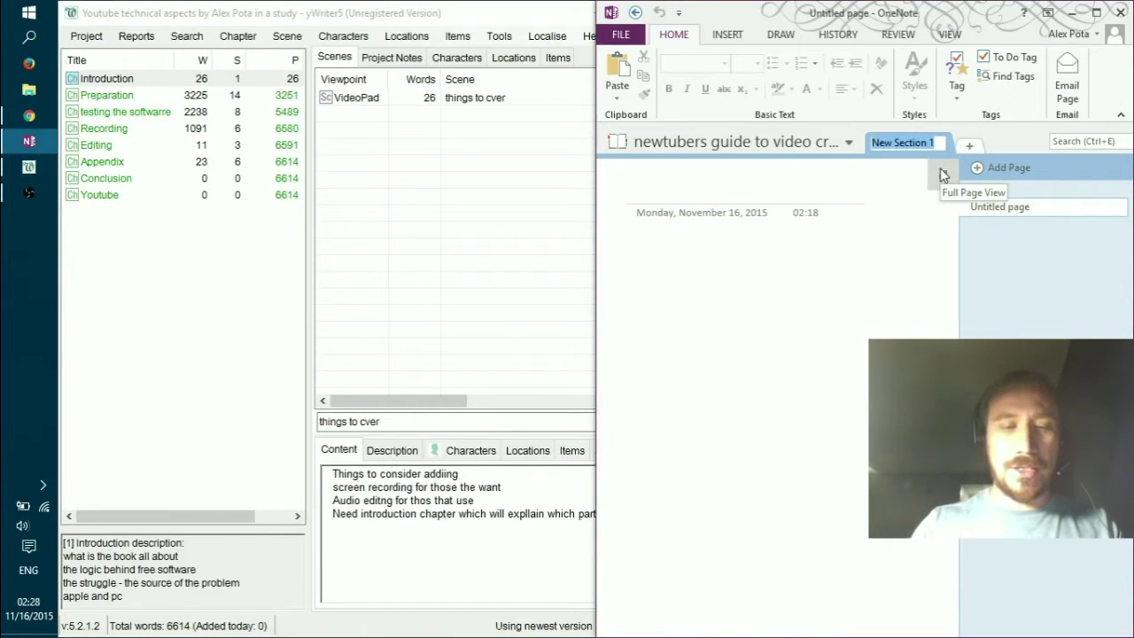
{"action": "type", "text": "Ou"}
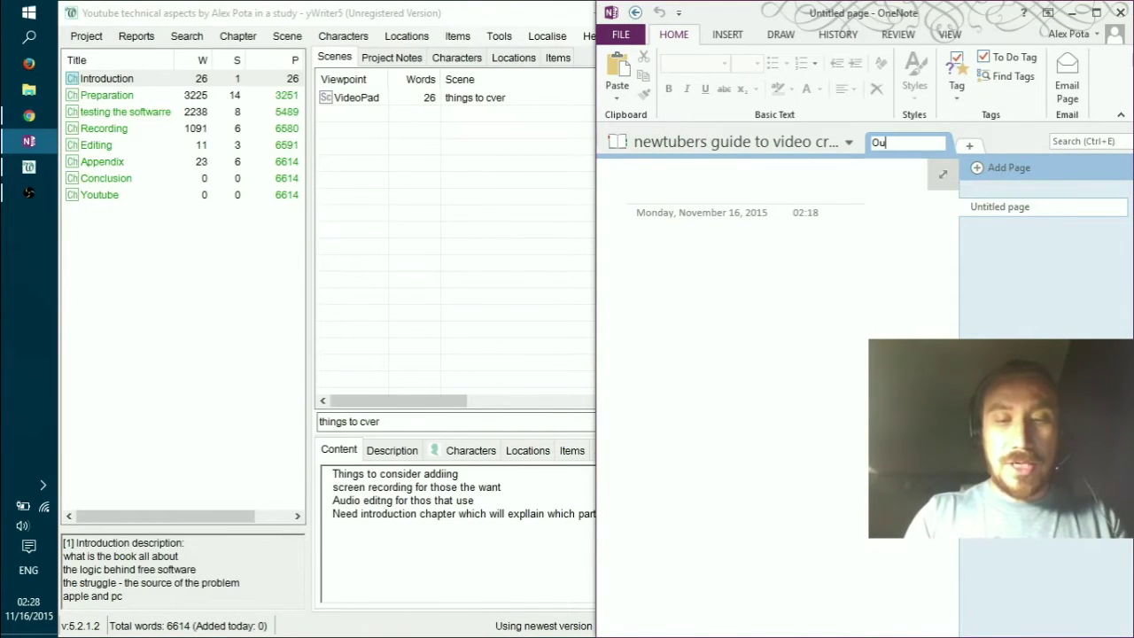
{"action": "type", "text": "line and "}
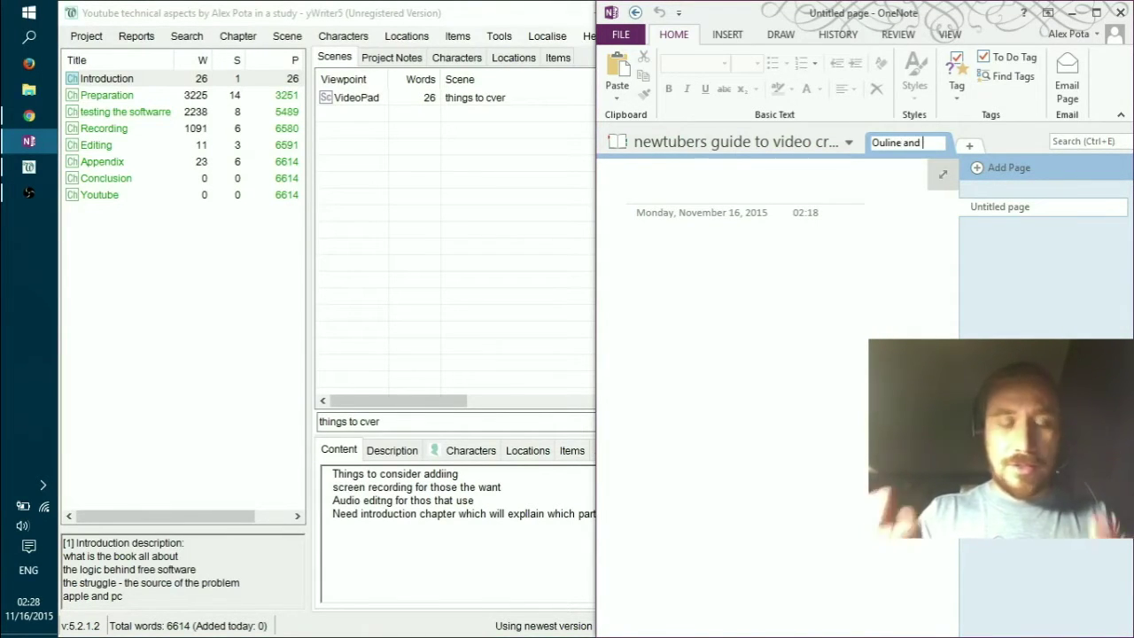
{"action": "type", "text": "research"}
{"action": "key", "text": "Return"}
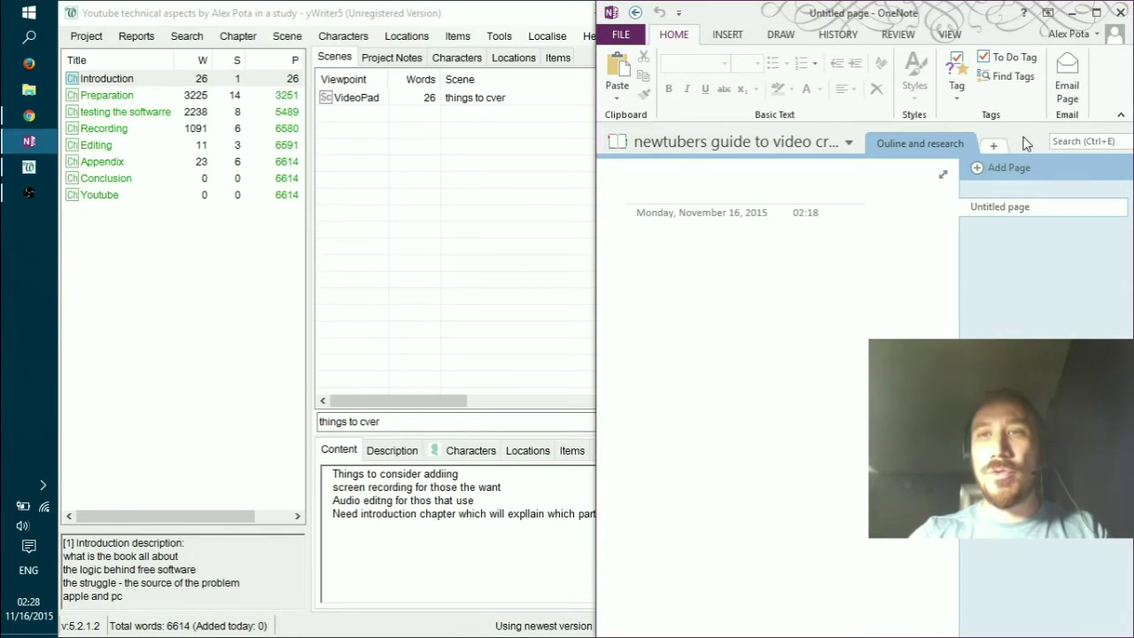
Step: Create a section group named 'The book' and widen the OneNote window
{"action": "right_click", "coordinate": [1029, 142]}
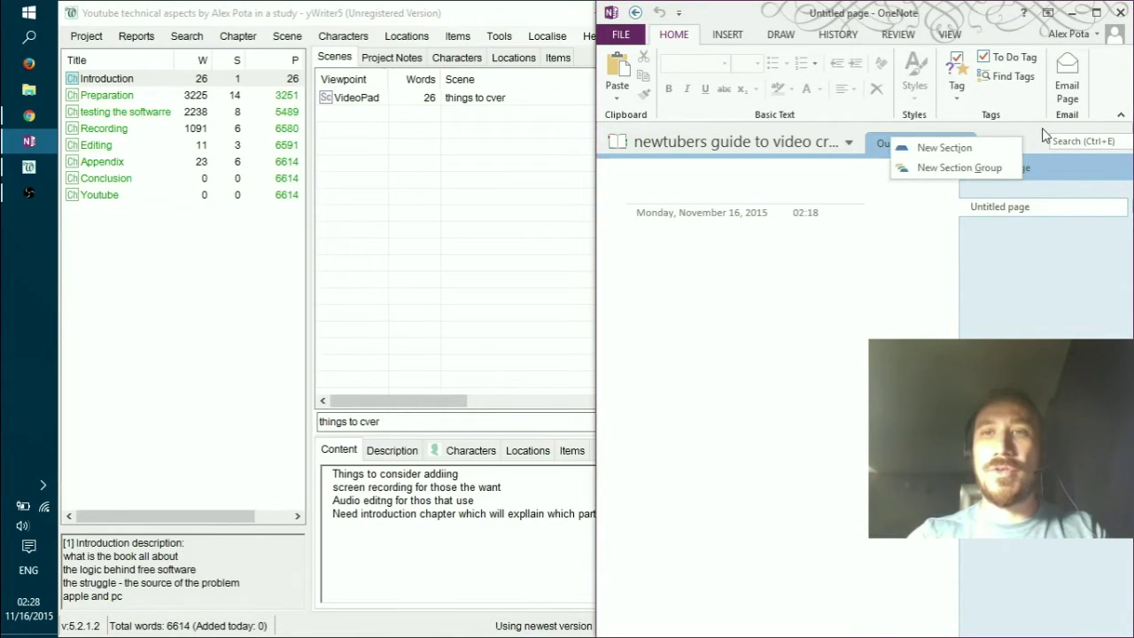
{"action": "left_click", "coordinate": [963, 168]}
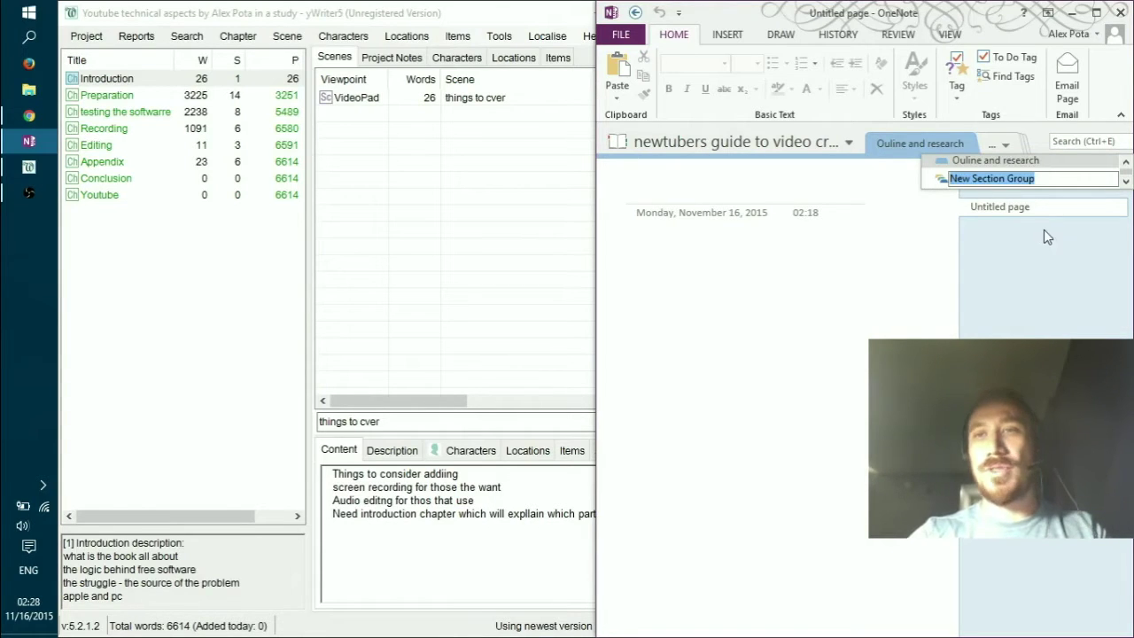
{"action": "type", "text": "T"}
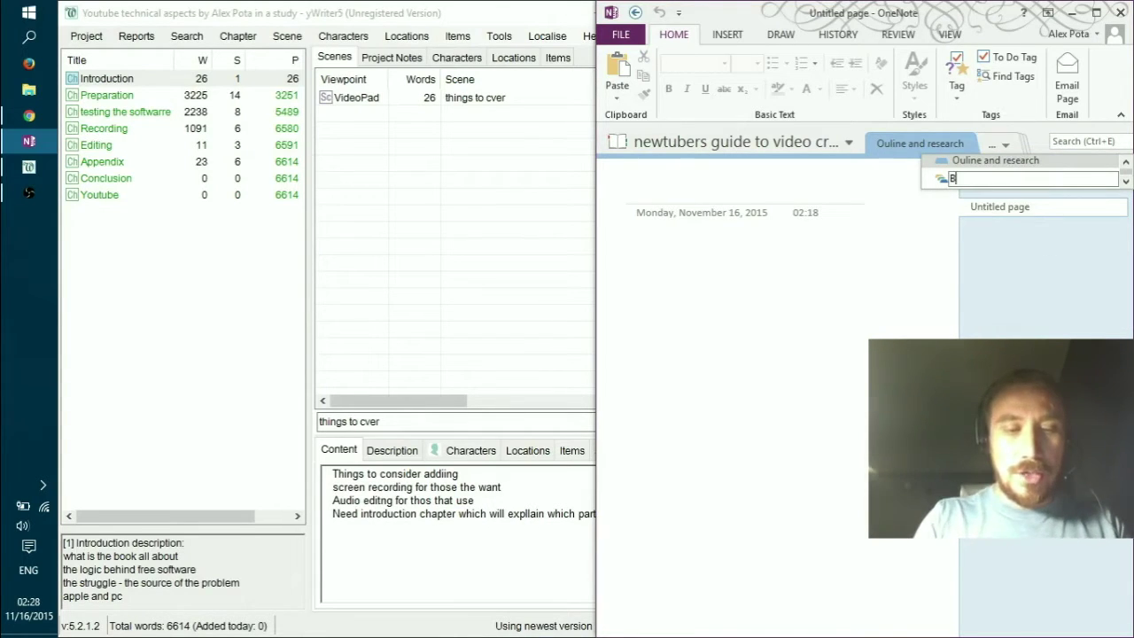
{"action": "type", "text": "he bookk"}
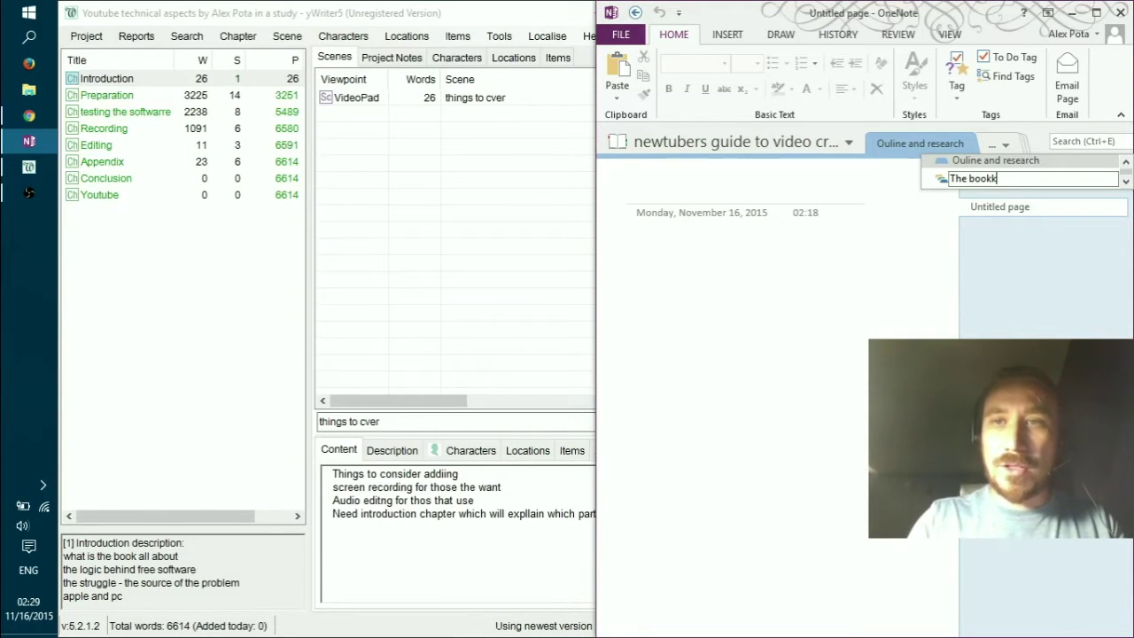
{"action": "key", "text": "BackSpace"}
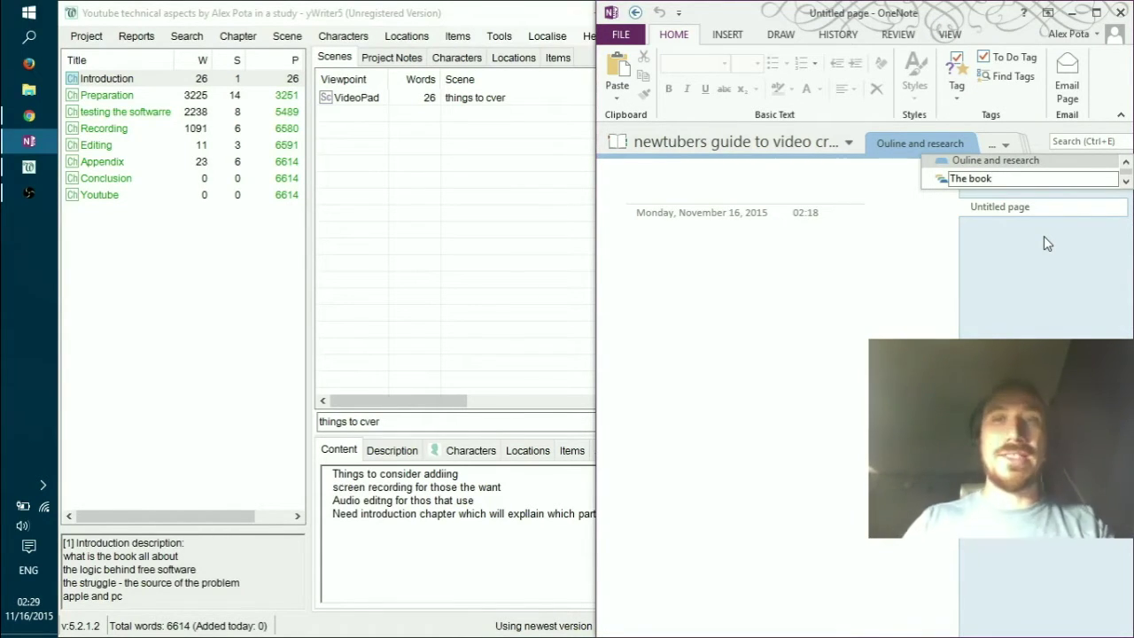
{"action": "key", "text": "Return"}
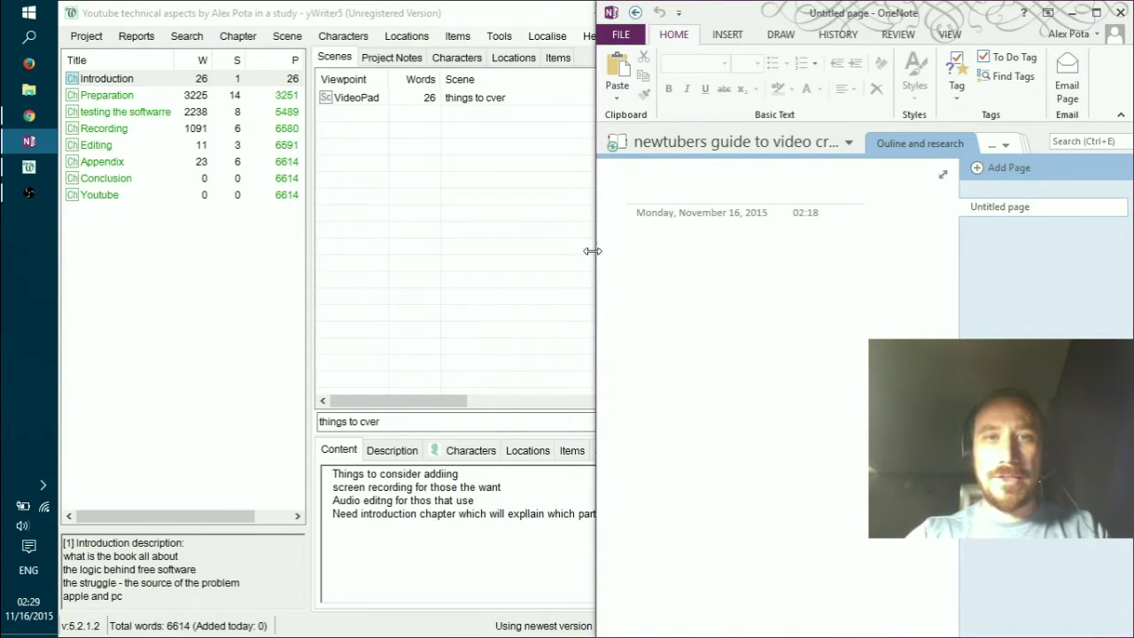
{"action": "left_click_drag", "start_coordinate": [591, 249], "coordinate": [453, 249]}
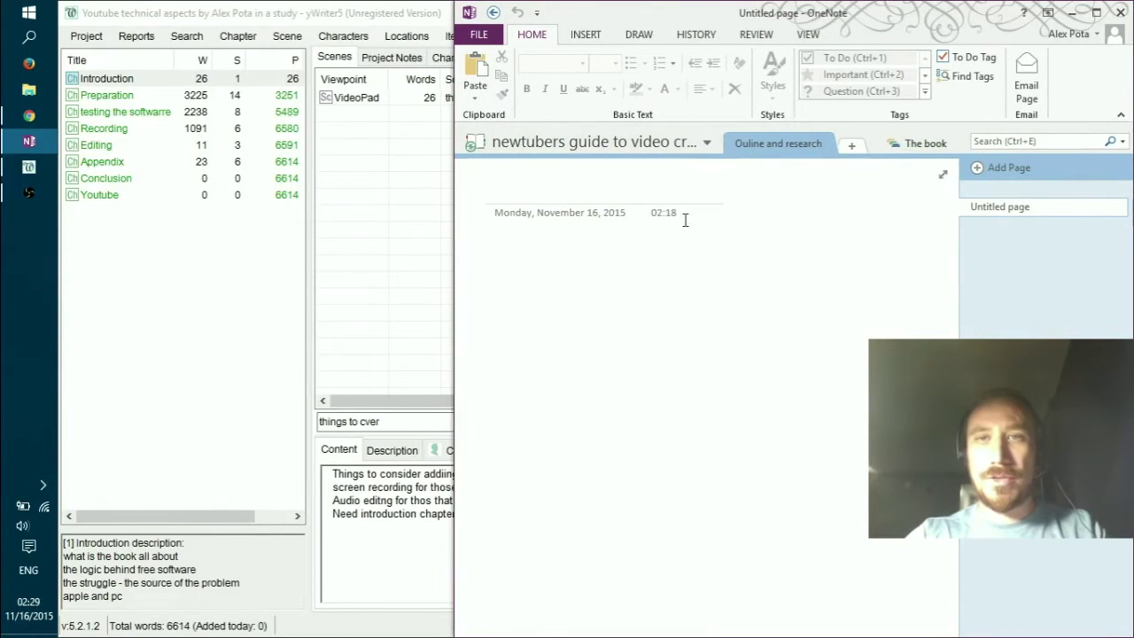
Step: Open the empty 'The book' section group
{"action": "left_click", "coordinate": [916, 148]}
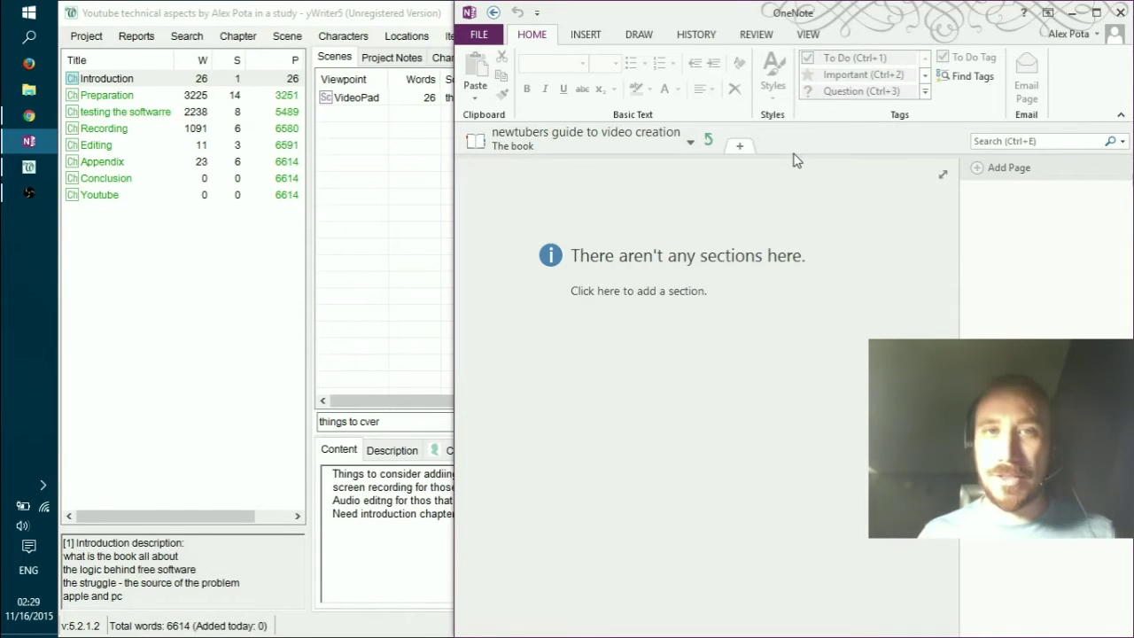
Step: Add a new section in The book and name it 'Introduction'
{"action": "left_click", "coordinate": [739, 147]}
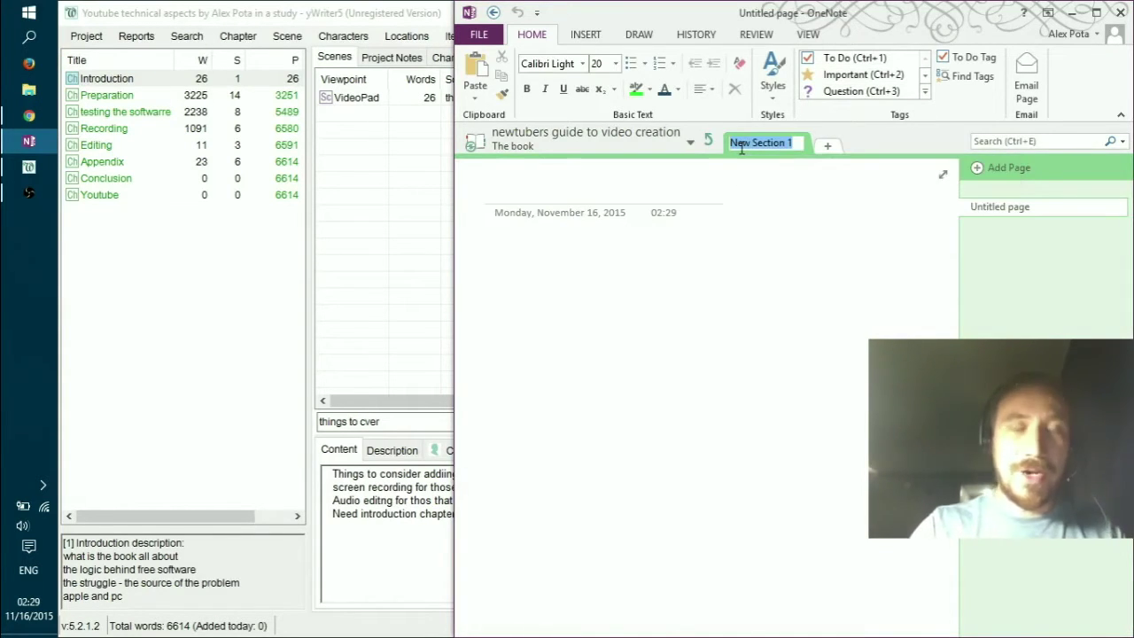
{"action": "type", "text": "Int"}
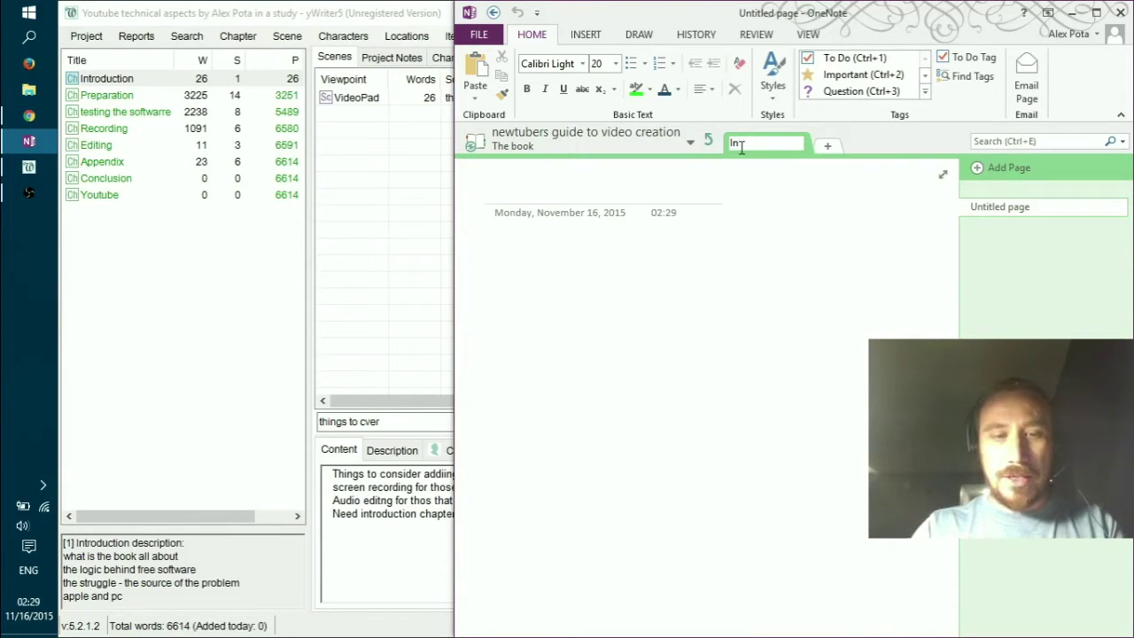
{"action": "type", "text": "r"}
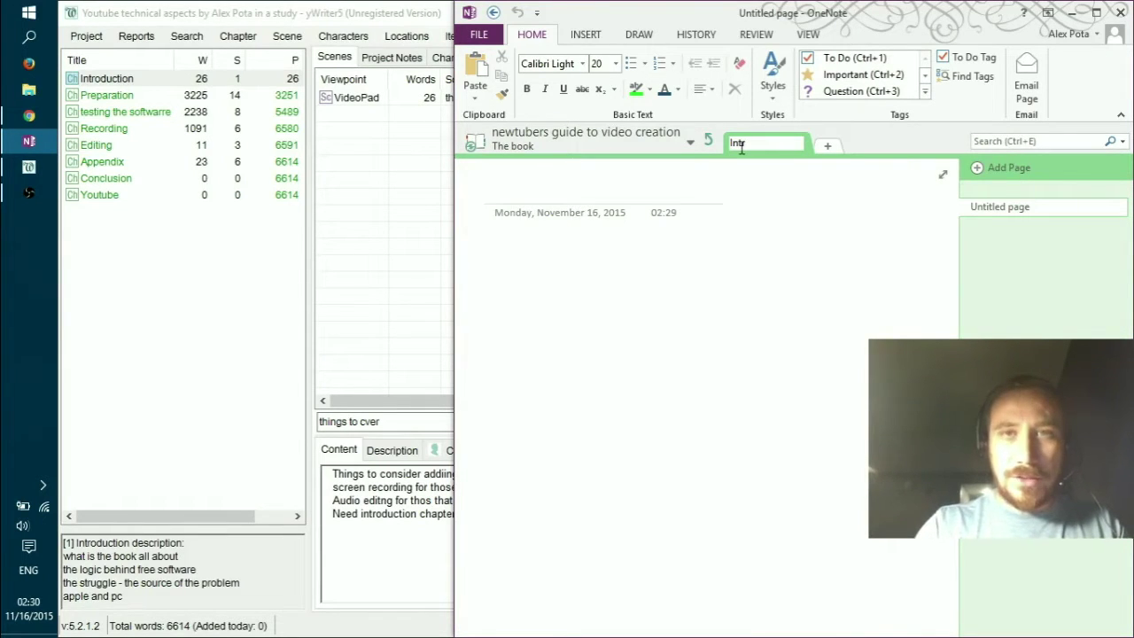
{"action": "type", "text": "o"}
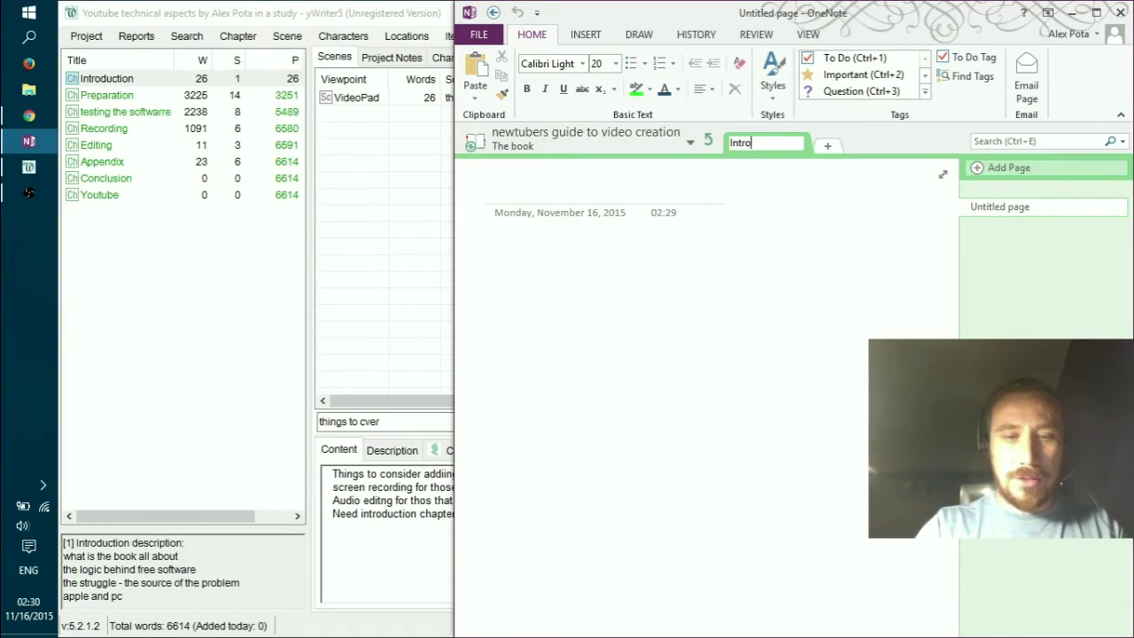
{"action": "type", "text": "duct"}
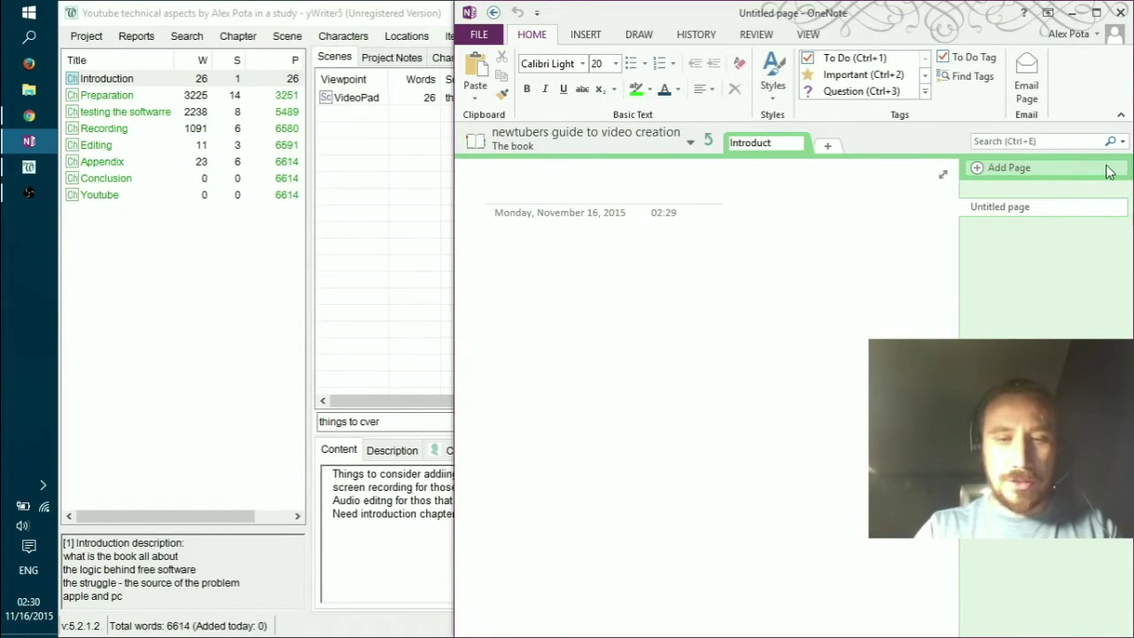
{"action": "type", "text": "ion"}
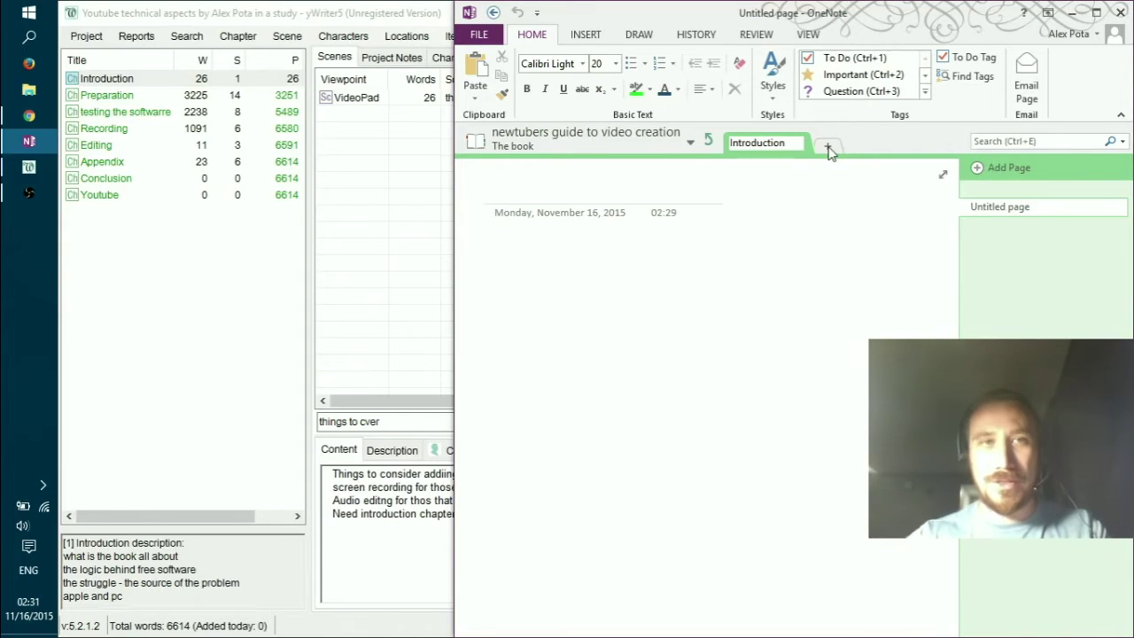
Step: Add sections named Preparation and 'testing the software' after Introduction
{"action": "left_click", "coordinate": [826, 147]}
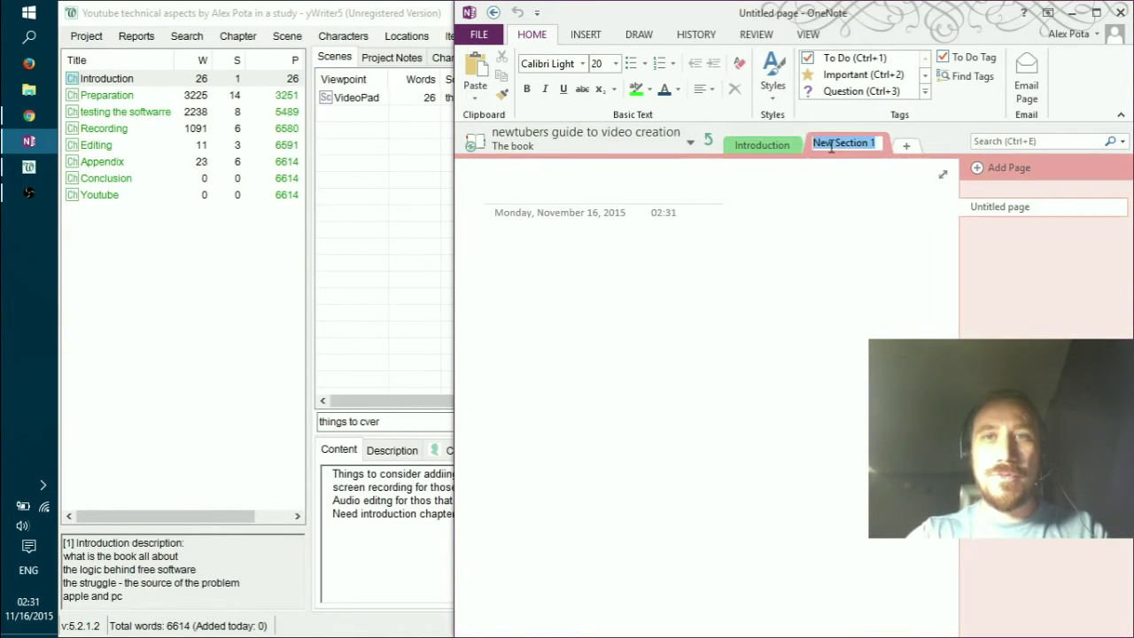
{"action": "type", "text": "Pr"}
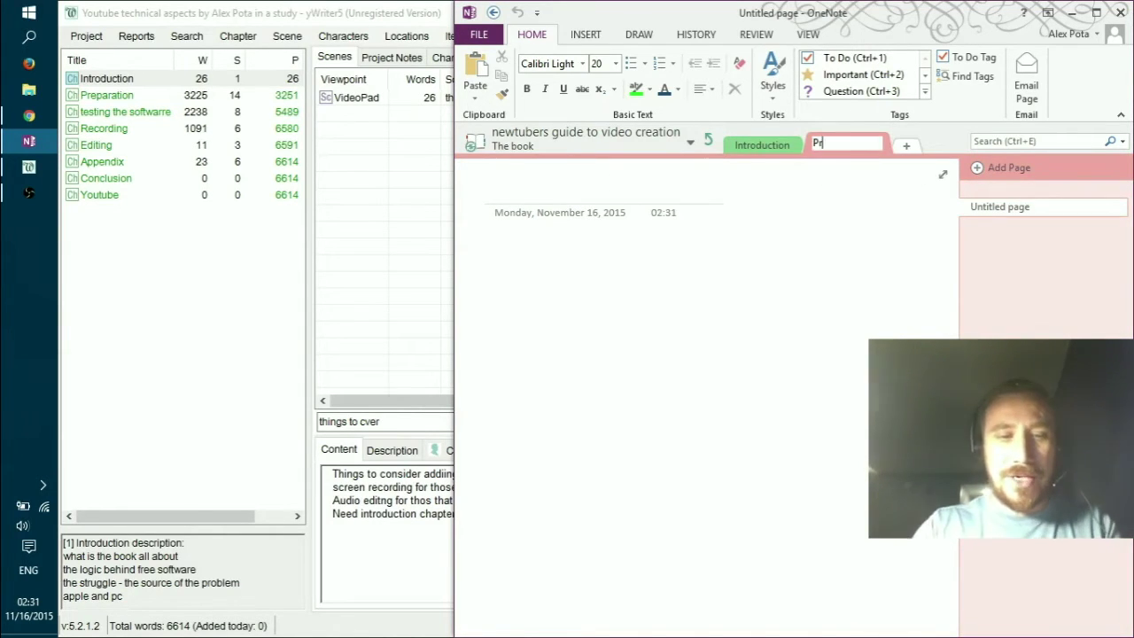
{"action": "type", "text": "eparate"}
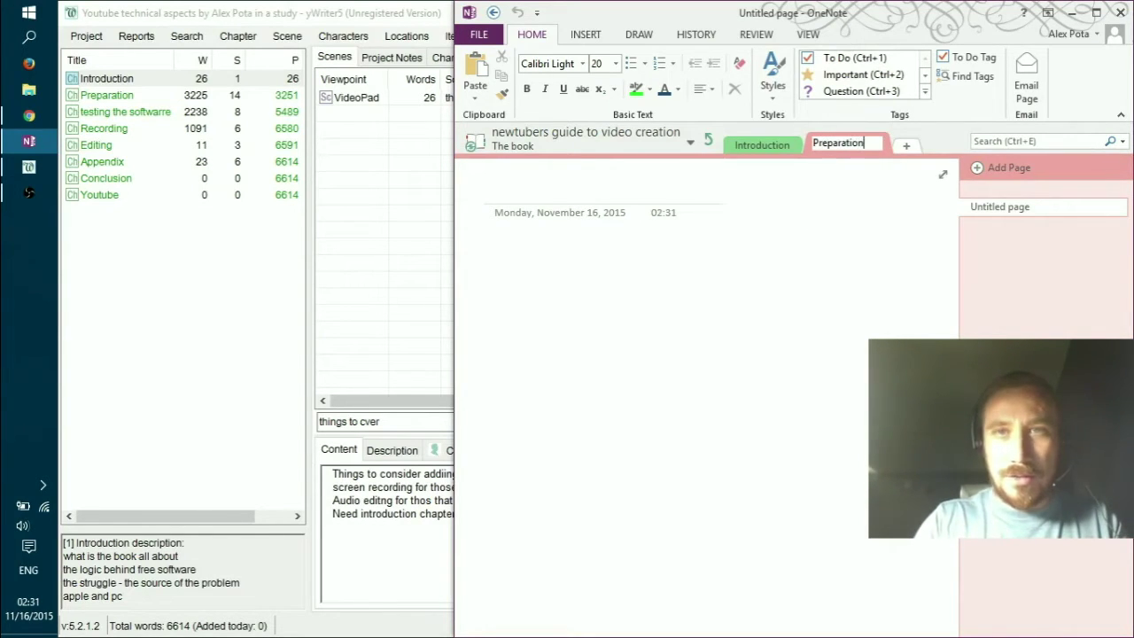
{"action": "left_click", "coordinate": [905, 145]}
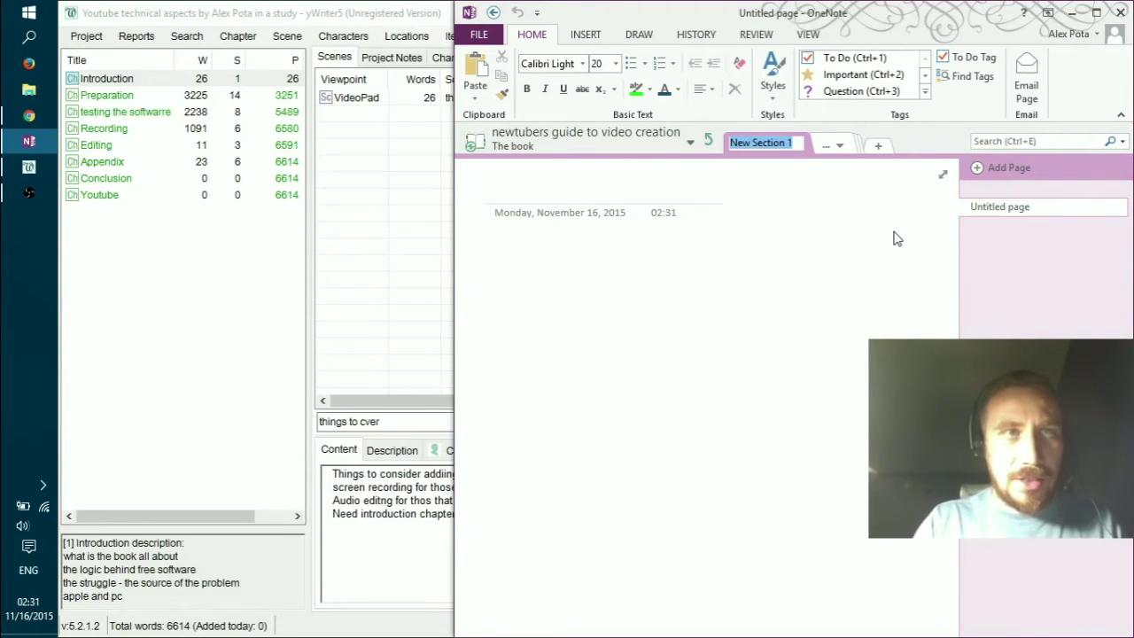
{"action": "type", "text": "testing th"}
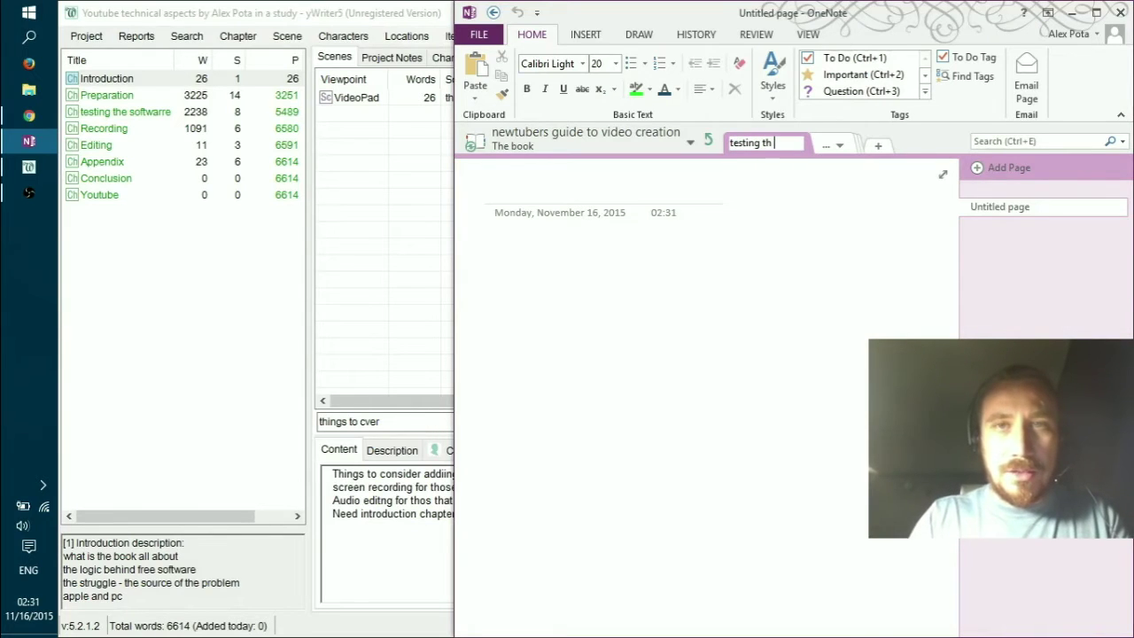
{"action": "type", "text": "e software"}
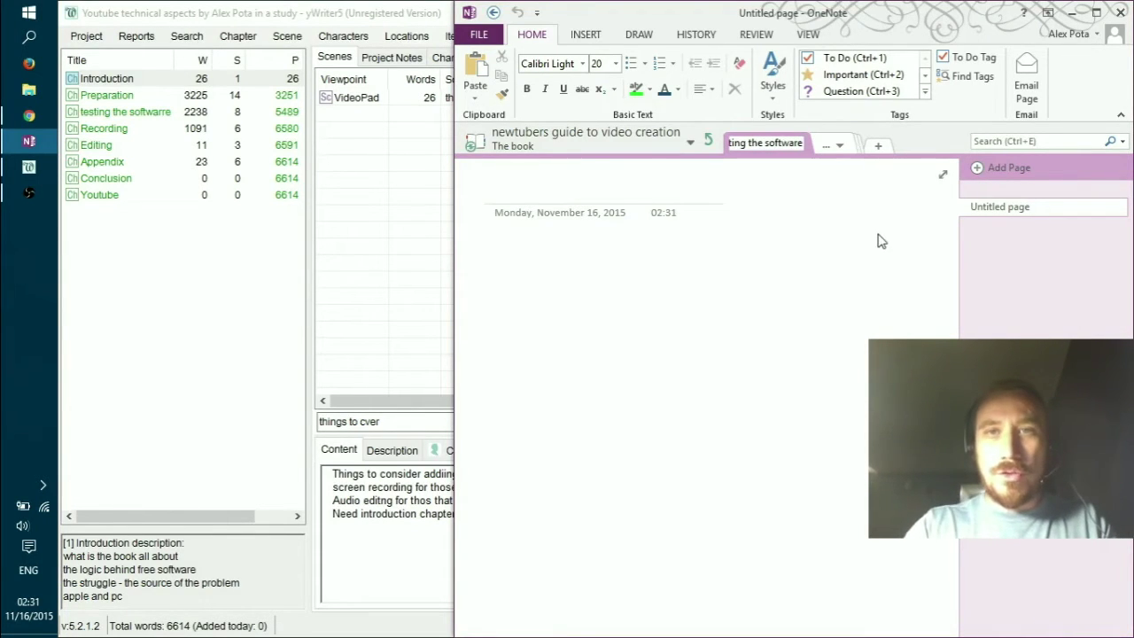
{"action": "key", "text": "Return"}
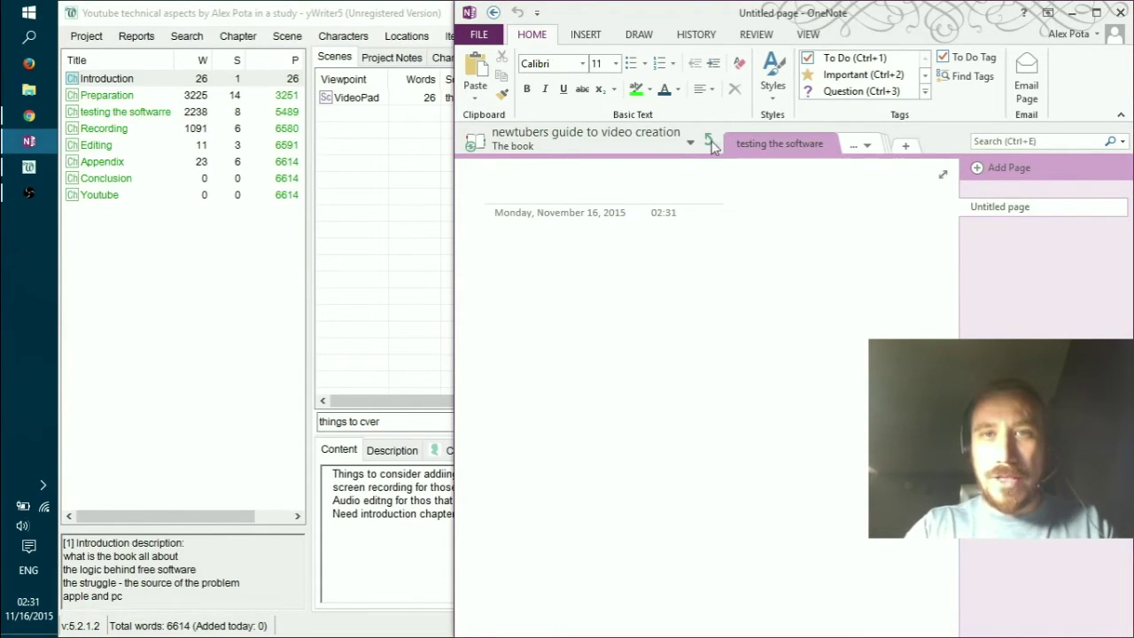
{"action": "left_click_drag", "start_coordinate": [451, 210], "coordinate": [308, 206]}
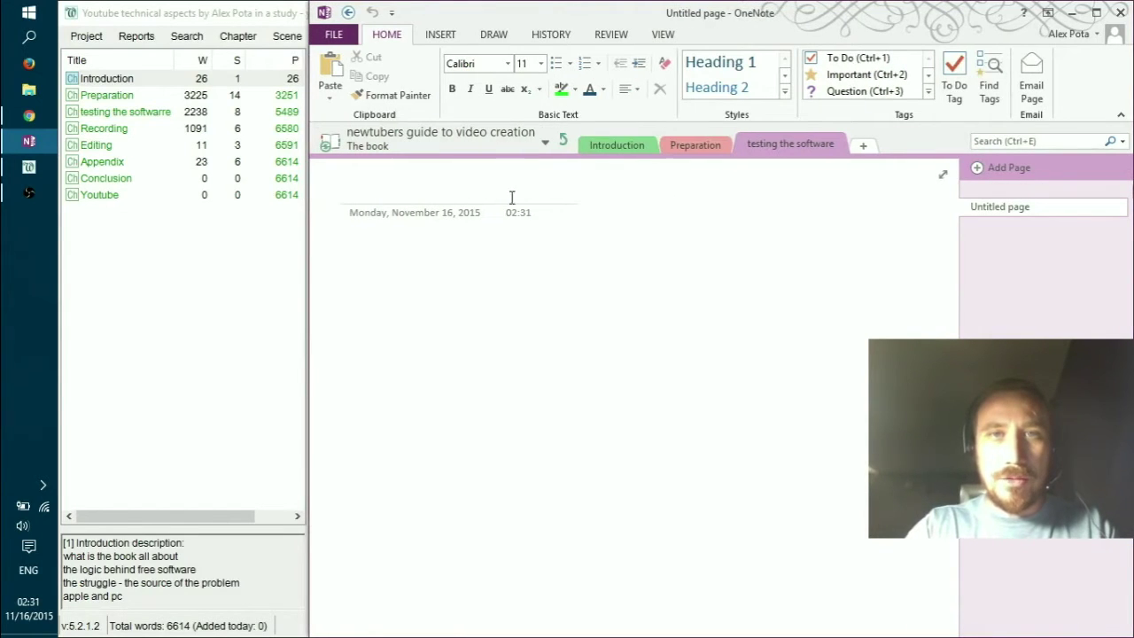
Step: In Preparation, title the first page 'List of the tools' from the yWriter scene
{"action": "left_click", "coordinate": [701, 145]}
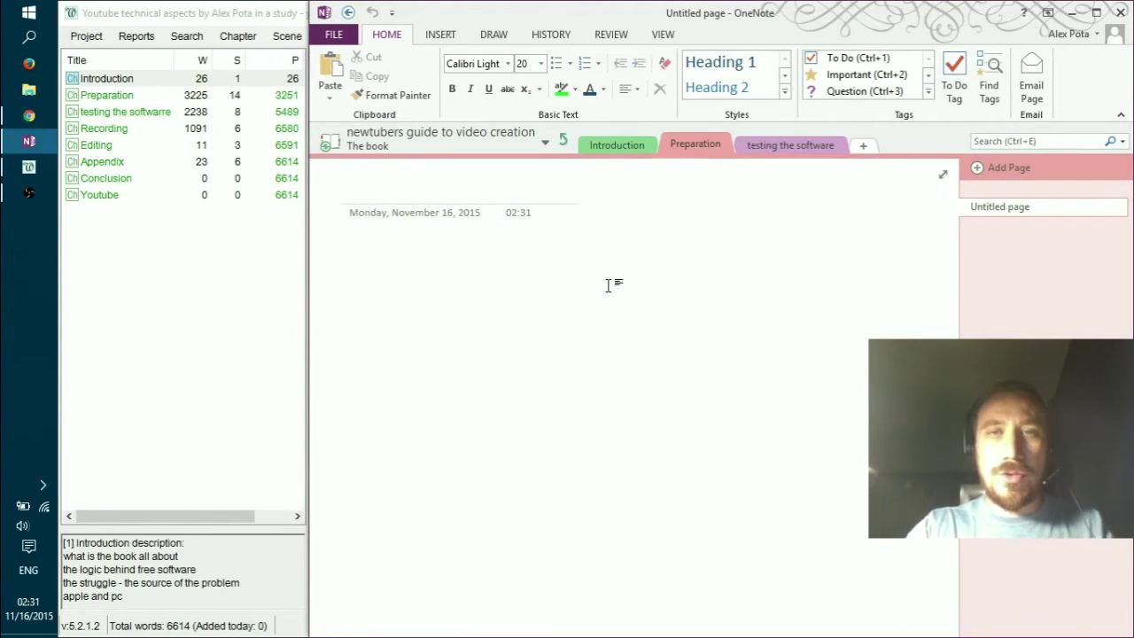
{"action": "left_click", "coordinate": [104, 95]}
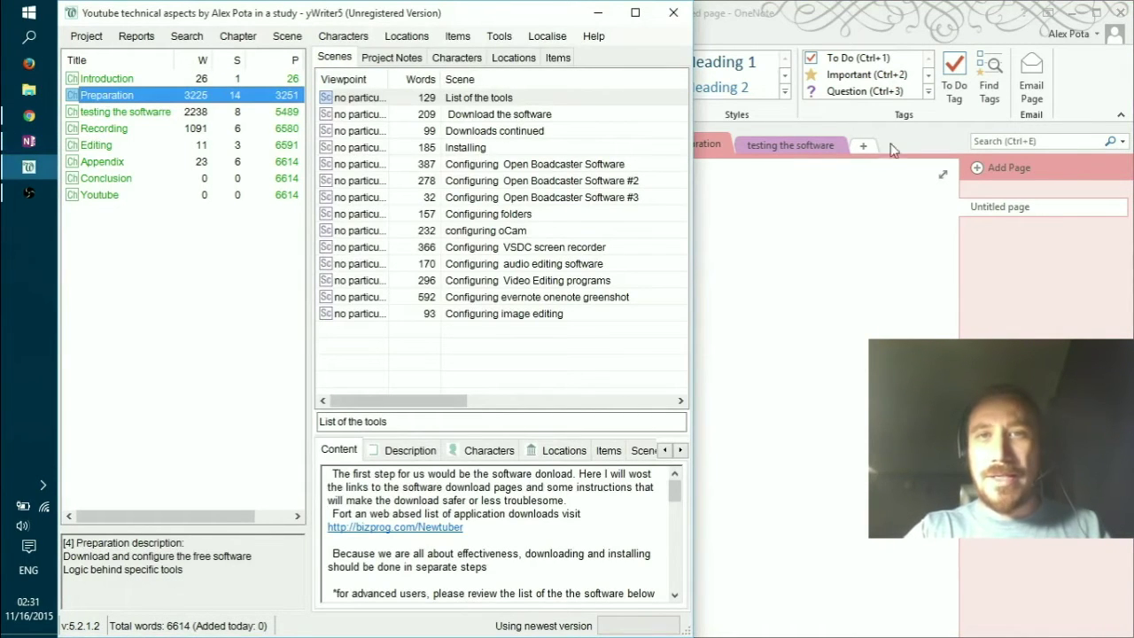
{"action": "left_click", "coordinate": [864, 229]}
{"action": "left_click", "coordinate": [248, 354]}
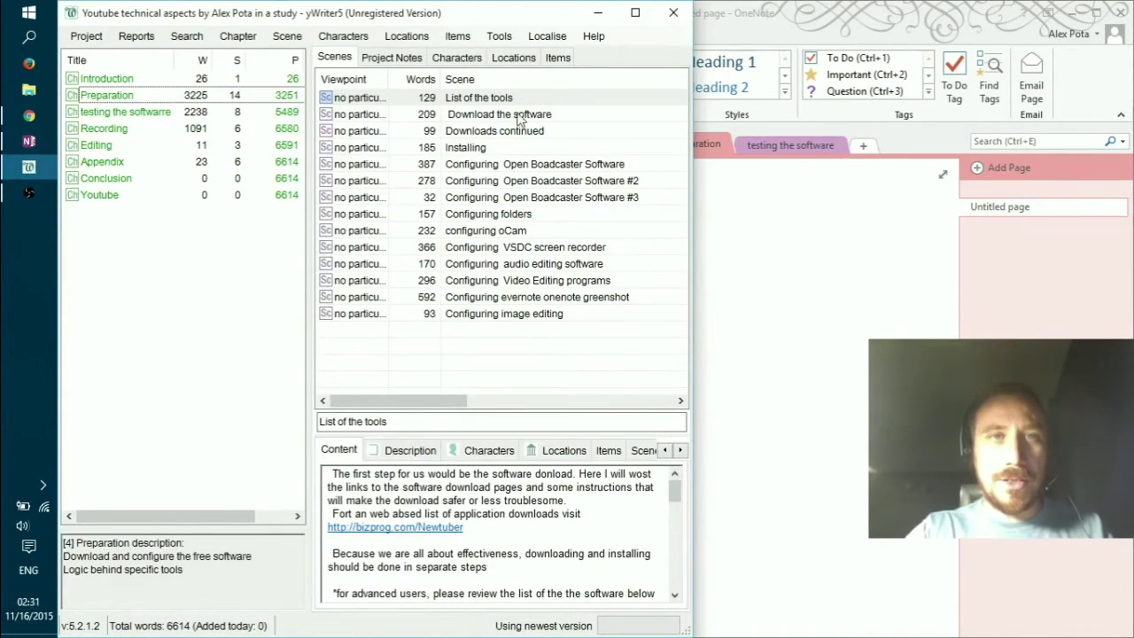
{"action": "left_click", "coordinate": [342, 100]}
{"action": "key", "text": "Tab"}
{"action": "key", "text": "ctrl+c"}
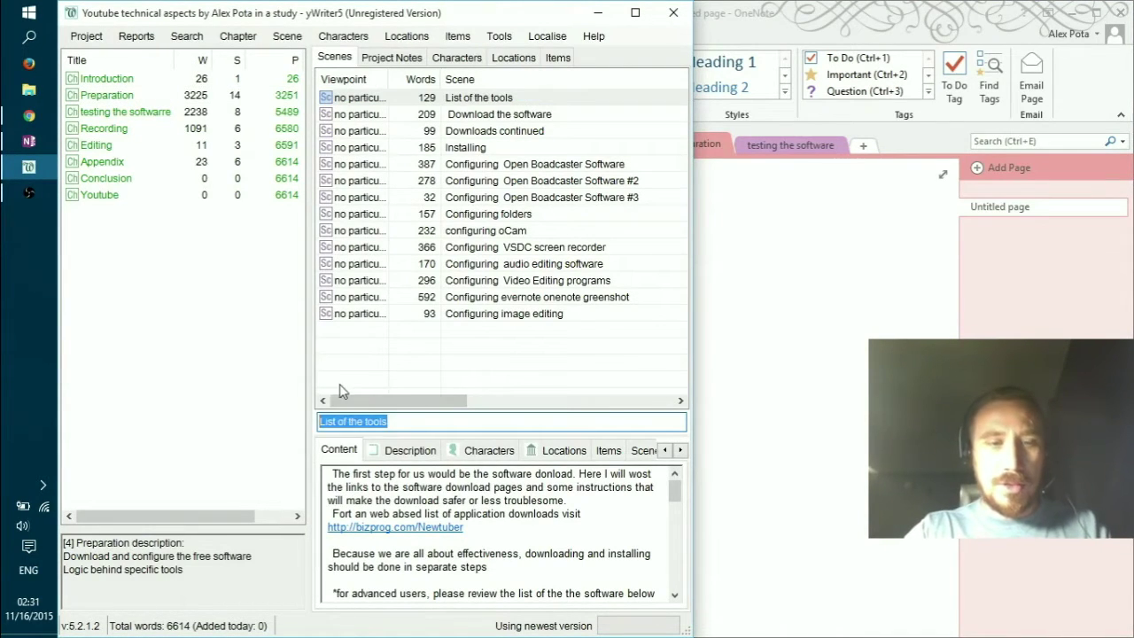
{"action": "left_click", "coordinate": [709, 347]}
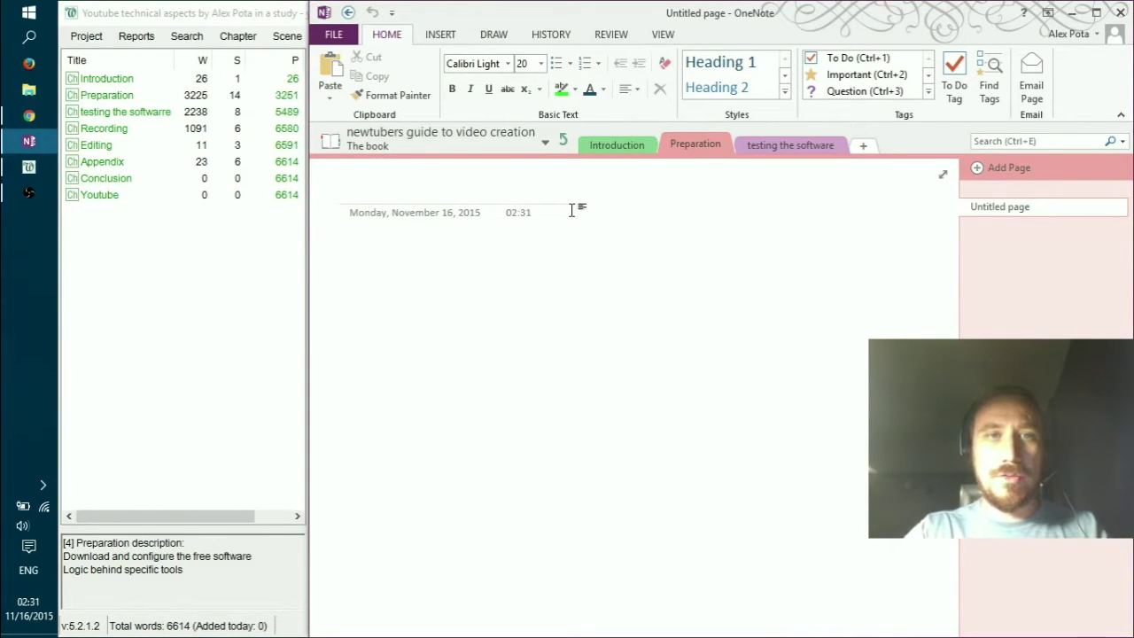
{"action": "key", "text": "ctrl+v"}
Step: Add a Preparation page titled 'Download the software' copied from yWriter
{"action": "left_click", "coordinate": [1025, 177]}
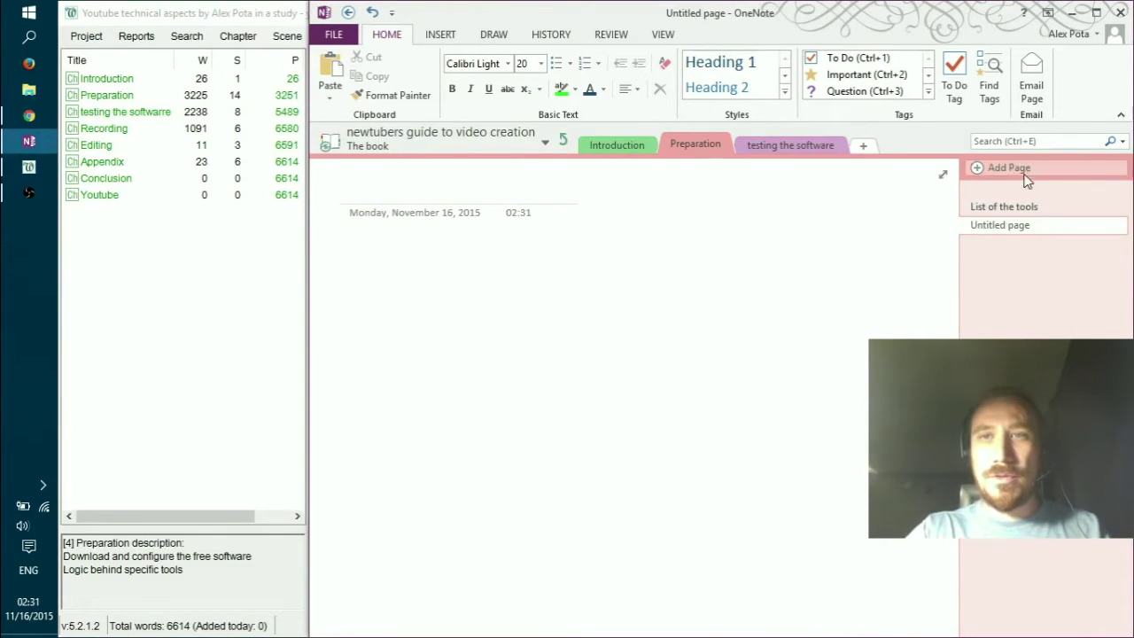
{"action": "key", "text": "alt+Tab"}
{"action": "left_click", "coordinate": [482, 114]}
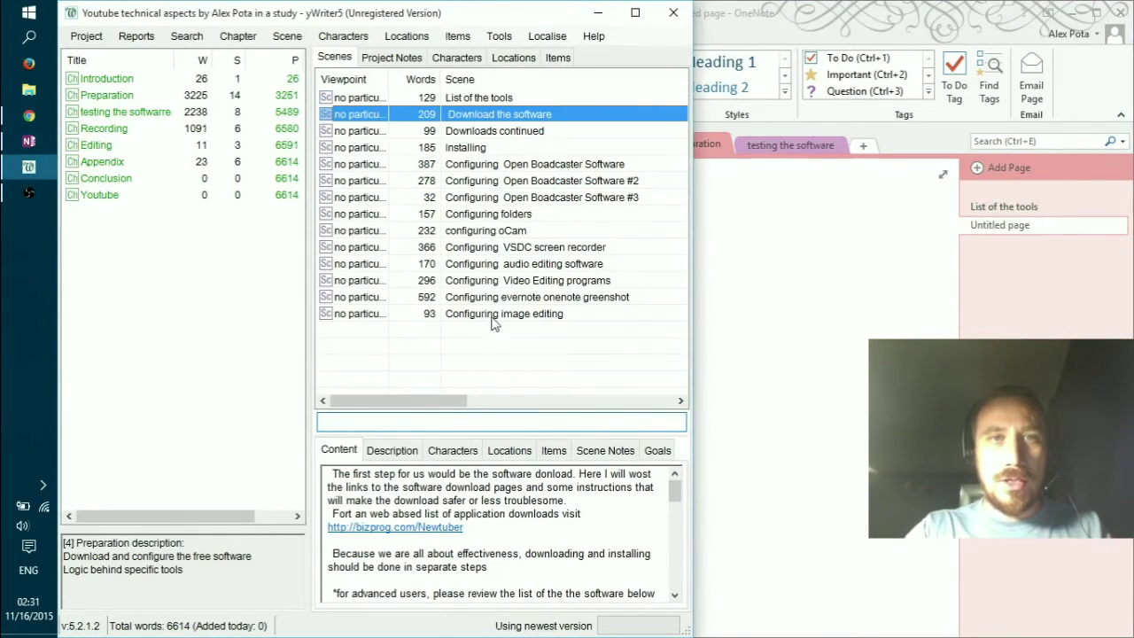
{"action": "double_click", "coordinate": [406, 420]}
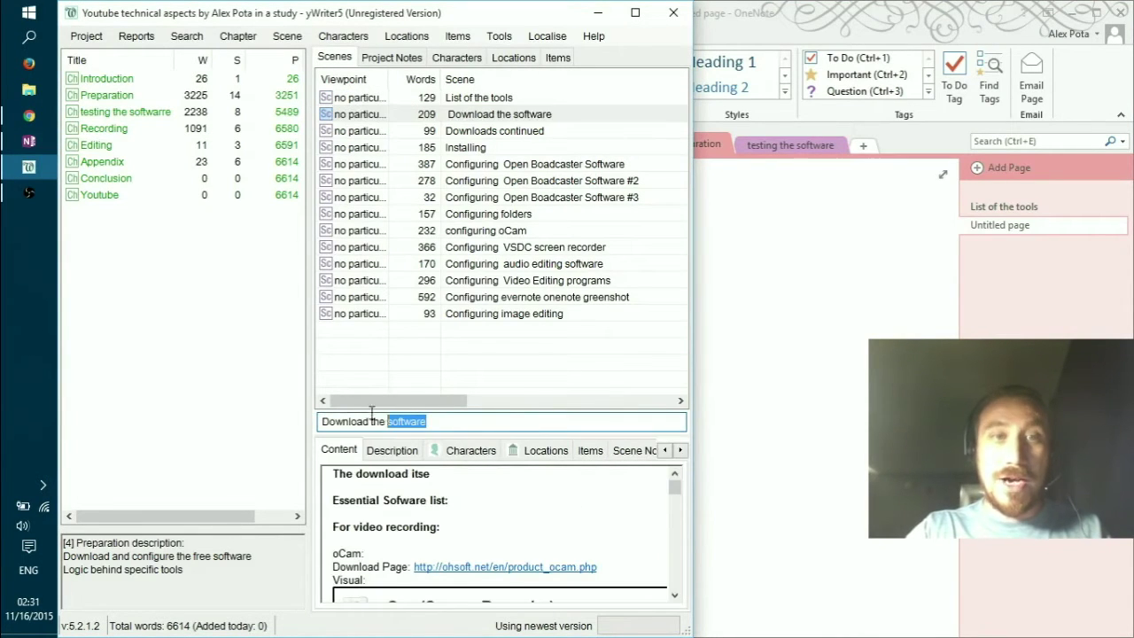
{"action": "left_click_drag", "start_coordinate": [372, 417], "coordinate": [317, 401]}
{"action": "key", "text": "ctrl+c"}
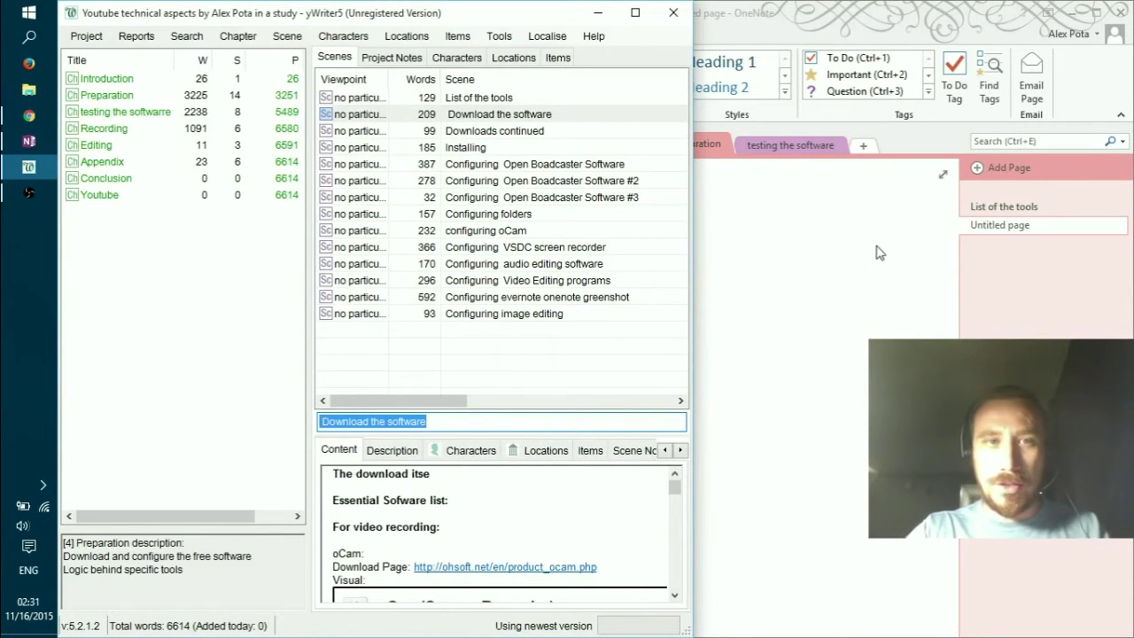
{"action": "left_click", "coordinate": [1019, 266]}
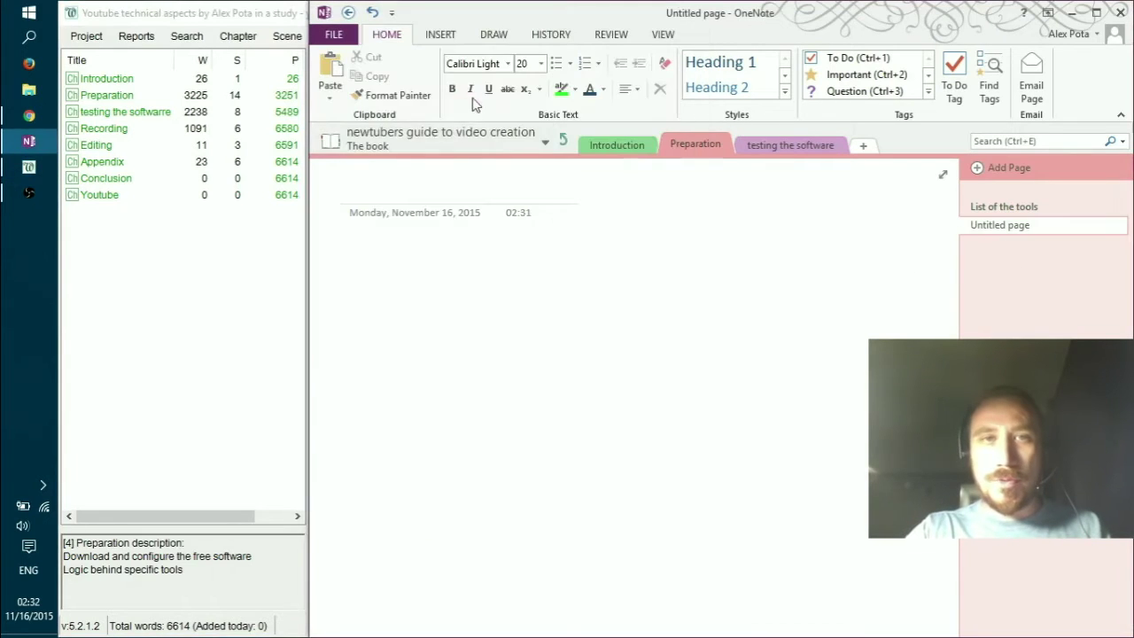
{"action": "key", "text": "ctrl+v"}
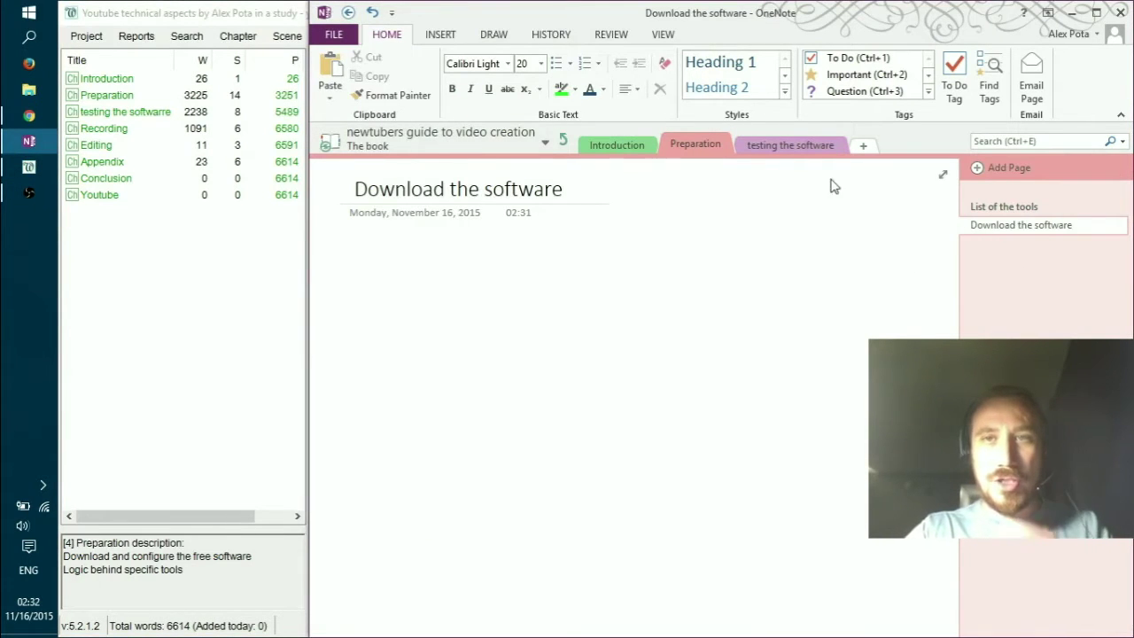
Step: Add a Preparation page titled 'Downloads continued' copied from yWriter
{"action": "left_click", "coordinate": [1004, 169]}
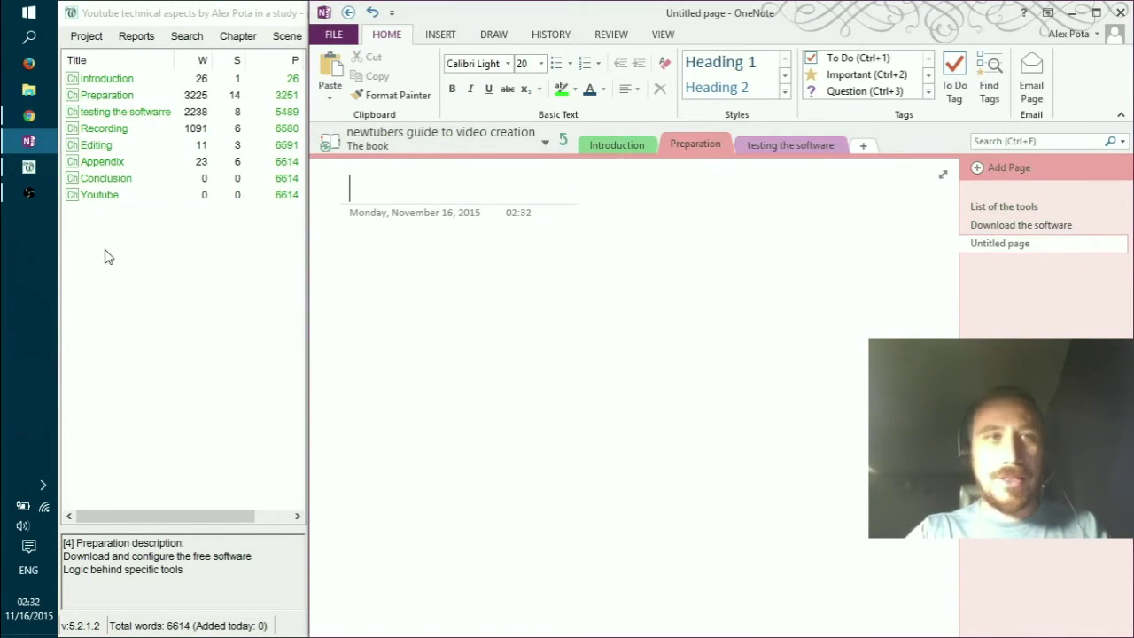
{"action": "left_click", "coordinate": [133, 276]}
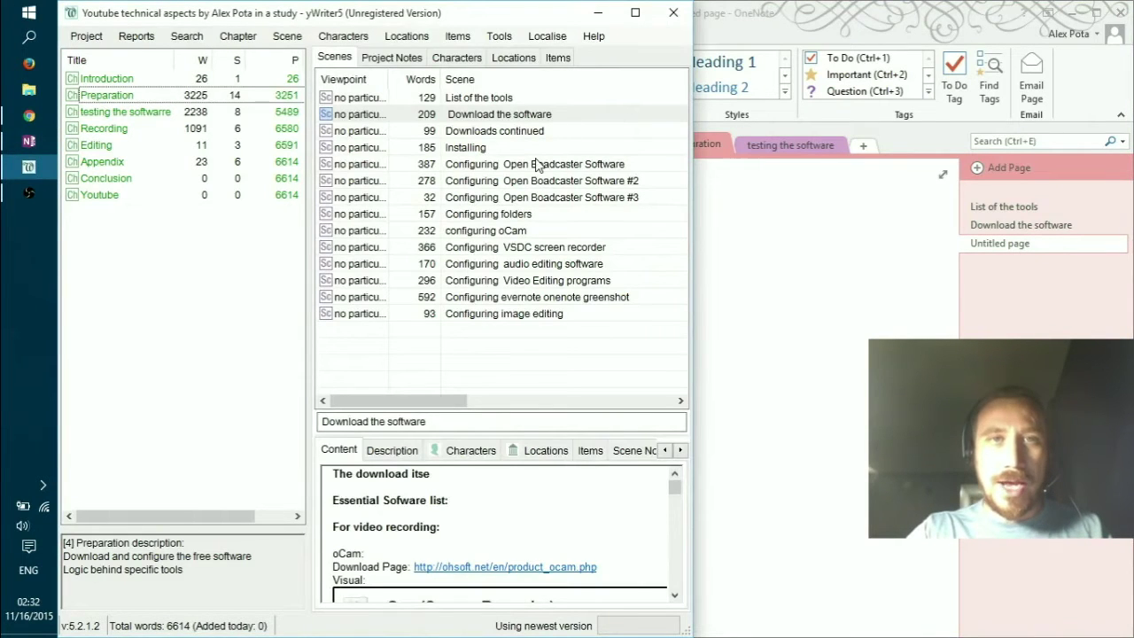
{"action": "left_click", "coordinate": [521, 142]}
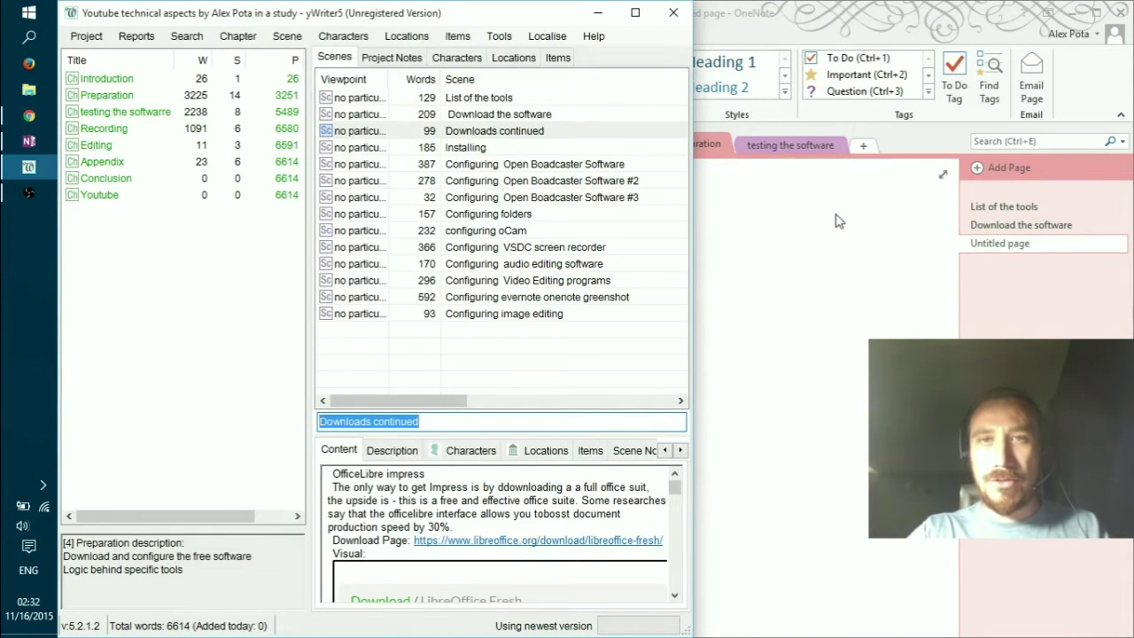
{"action": "left_click", "coordinate": [999, 285]}
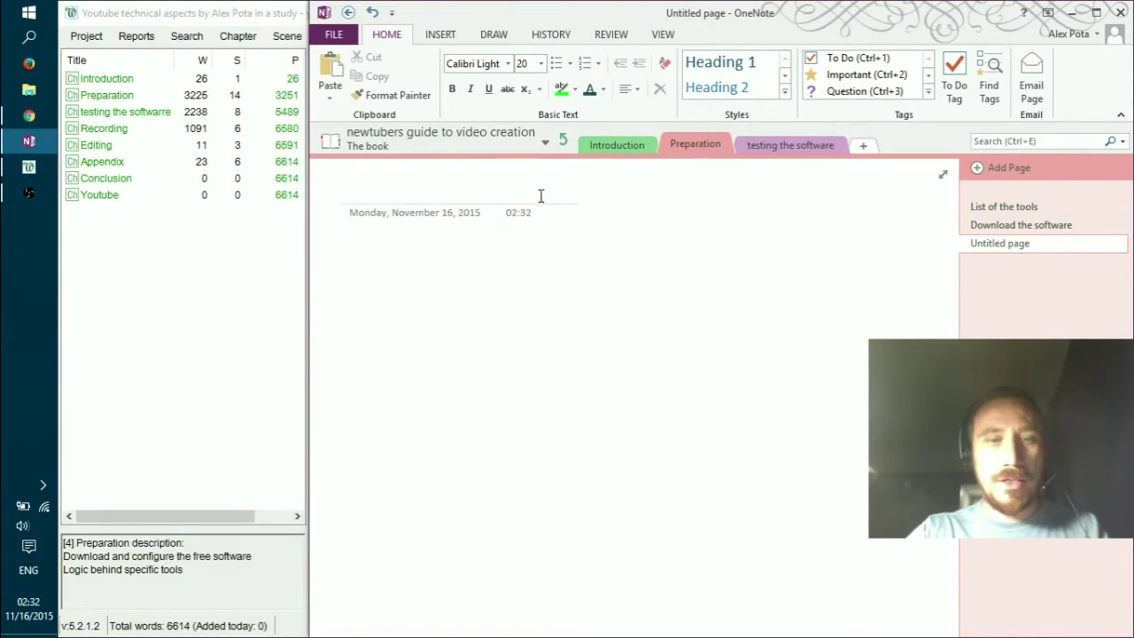
{"action": "type", "text": "Downloads continued"}
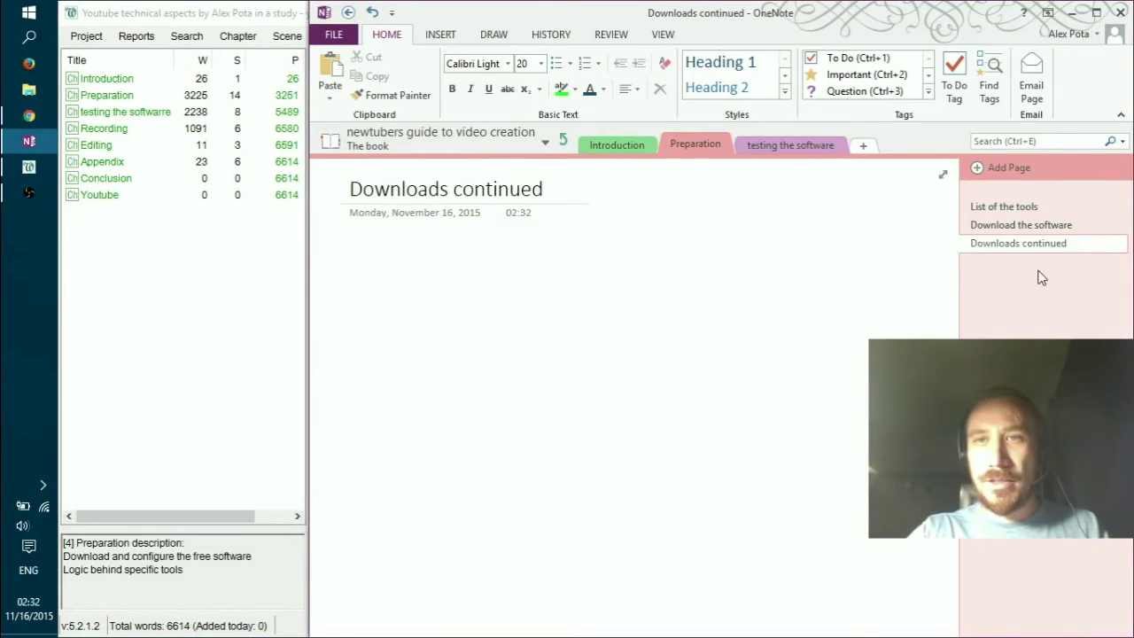
Step: Add a Preparation page titled 'Installing' copied from yWriter
{"action": "left_click", "coordinate": [1000, 167]}
{"action": "left_click", "coordinate": [195, 253]}
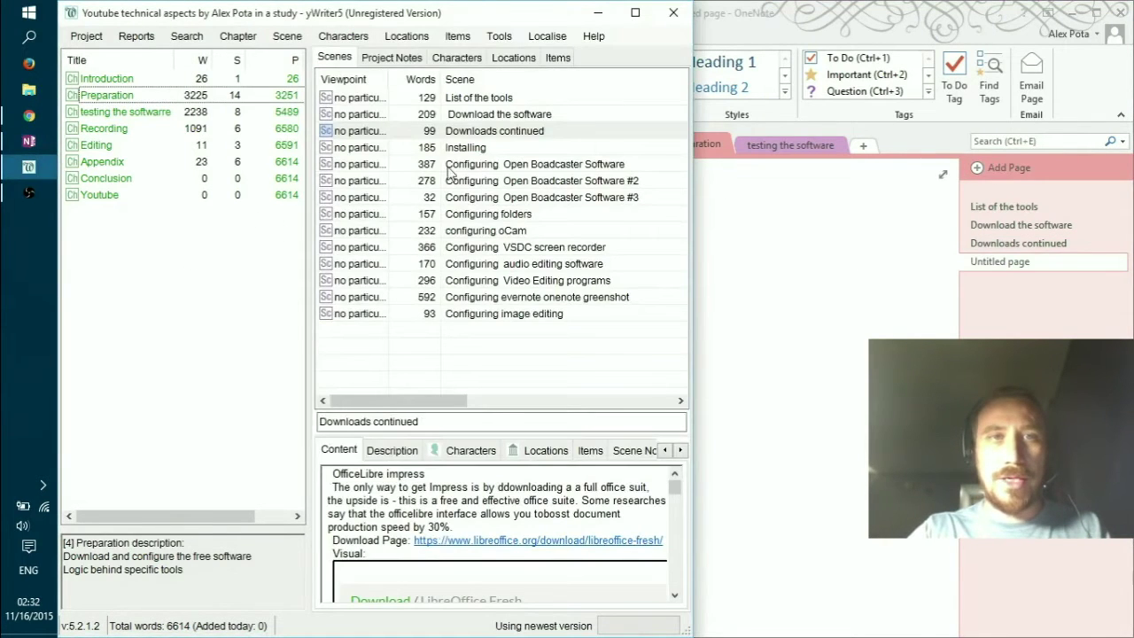
{"action": "left_click", "coordinate": [467, 148]}
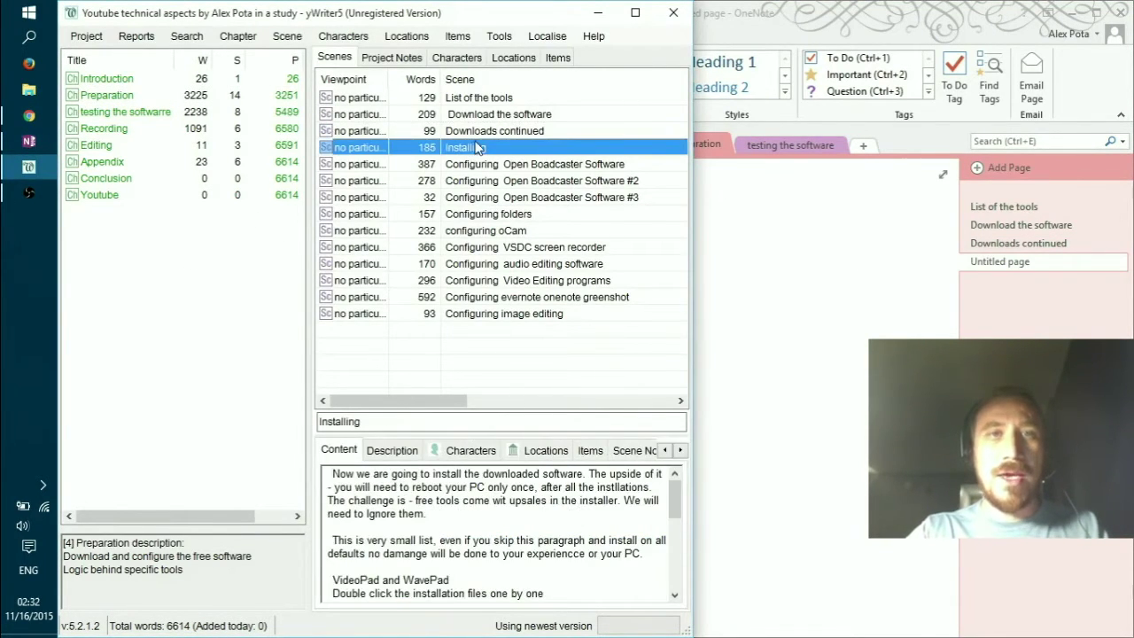
{"action": "double_click", "coordinate": [345, 422]}
{"action": "key", "text": "ctrl+c"}
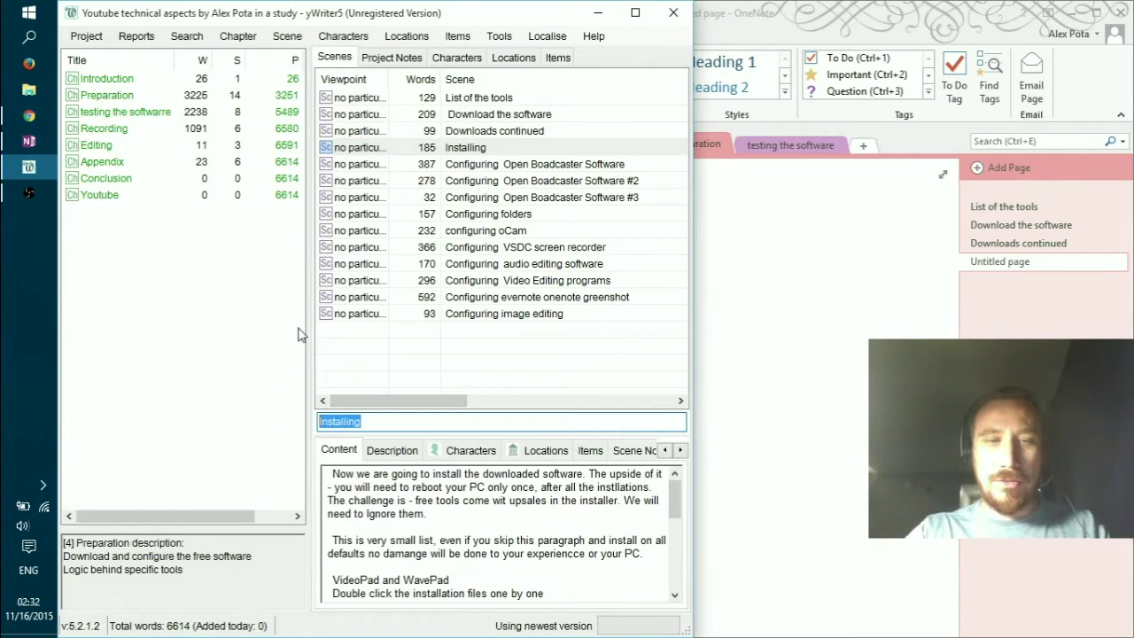
{"action": "left_click", "coordinate": [752, 331]}
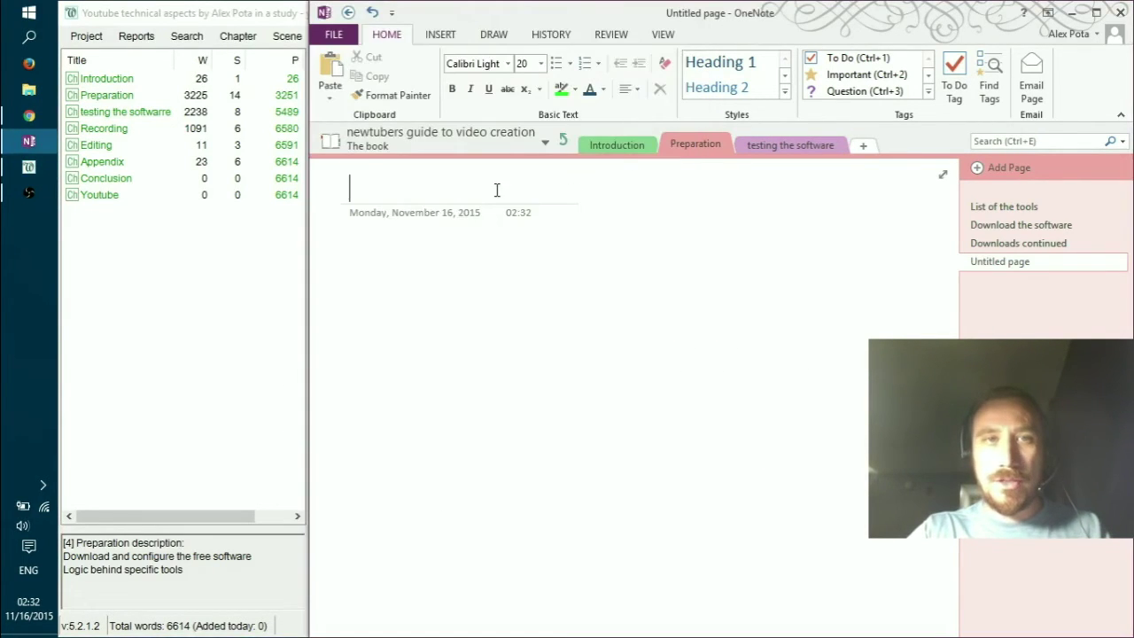
{"action": "key", "text": "ctrl+v"}
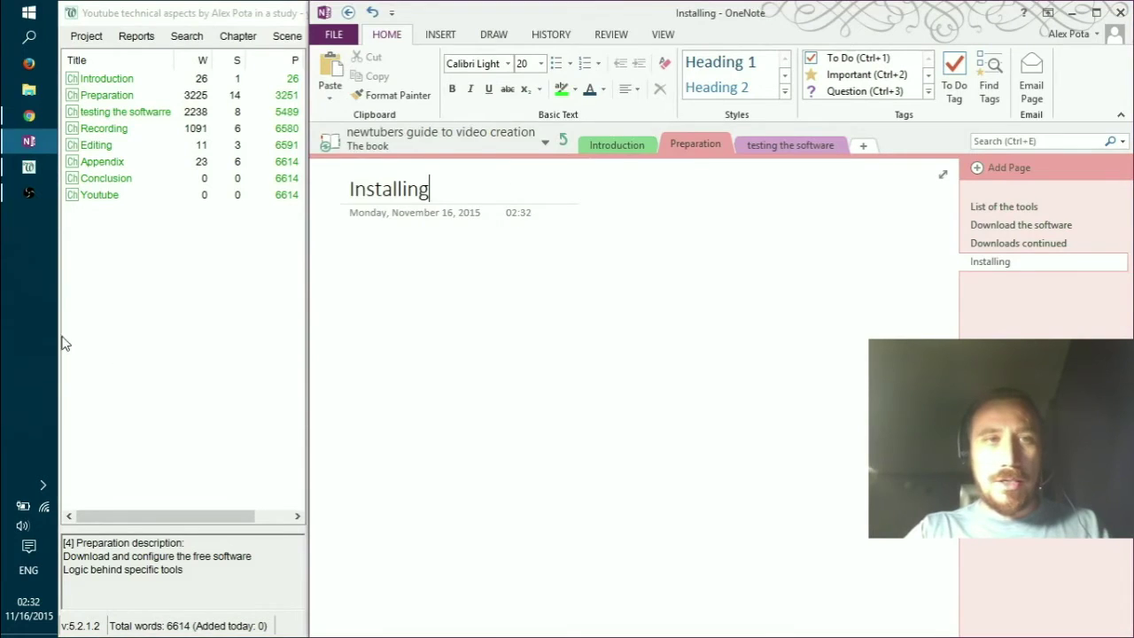
Step: Add a Preparation page titled 'Configuring Open Boadcaster Software' copied from yWriter
{"action": "left_click", "coordinate": [155, 331]}
{"action": "left_click", "coordinate": [475, 165]}
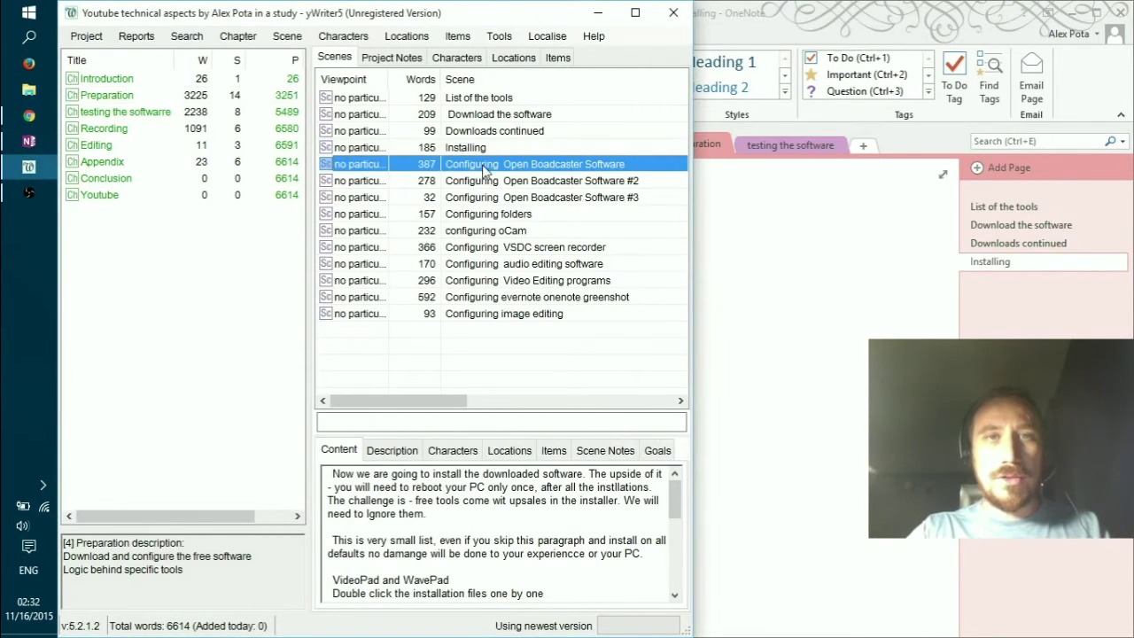
{"action": "left_click_drag", "start_coordinate": [512, 422], "coordinate": [310, 432]}
{"action": "key", "text": "ctrl+c"}
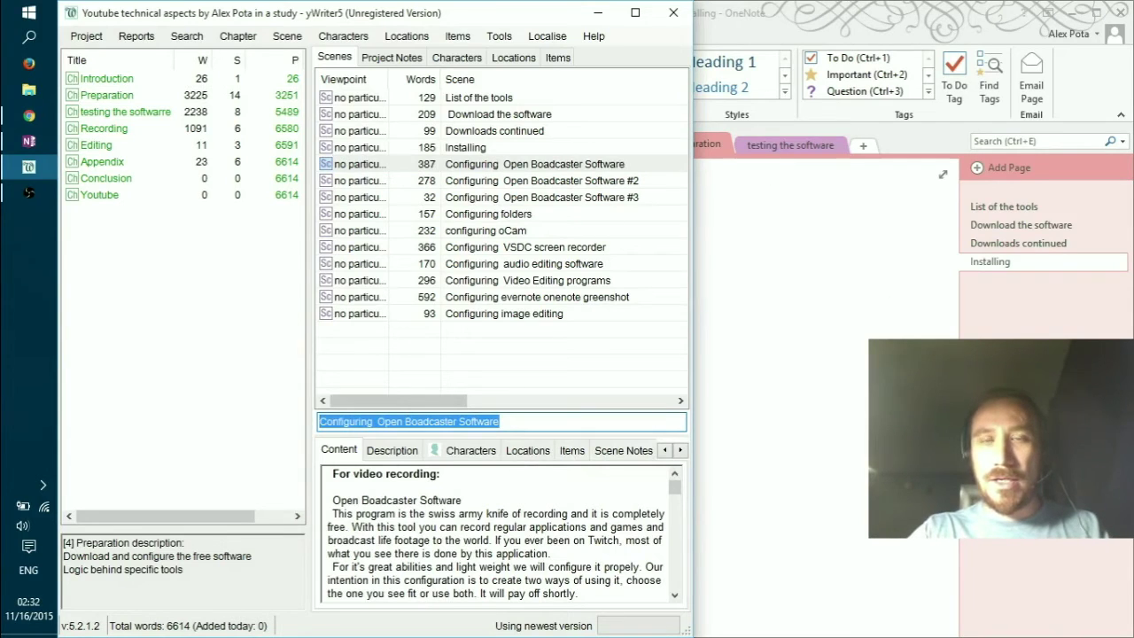
{"action": "left_click", "coordinate": [797, 266]}
{"action": "left_click", "coordinate": [1014, 166]}
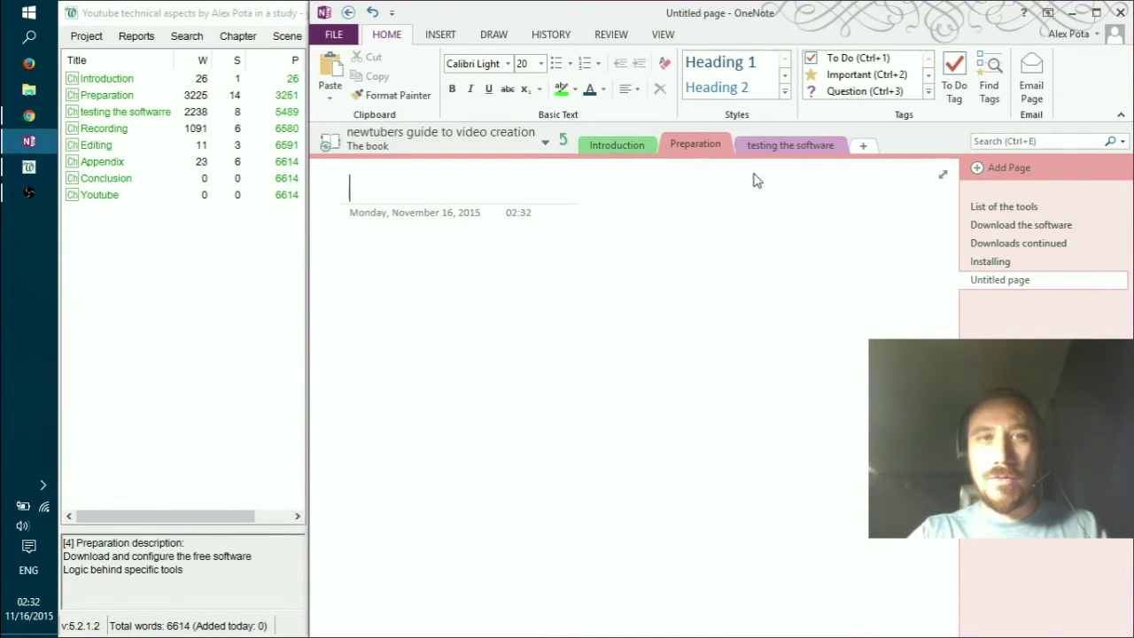
{"action": "key", "text": "ctrl+v"}
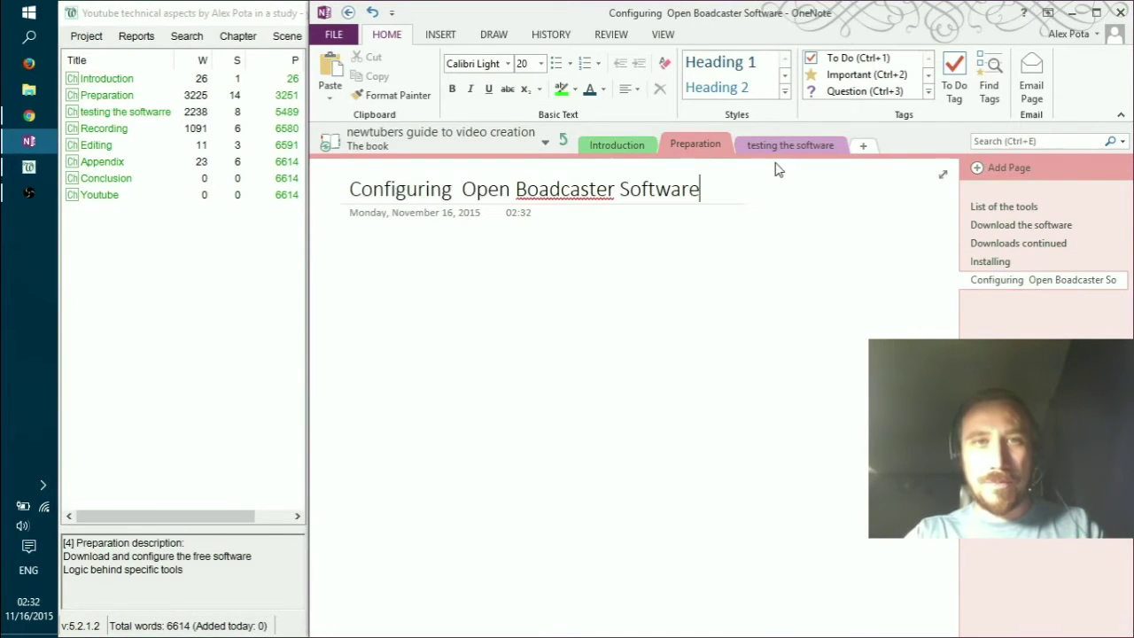
{"action": "left_click", "coordinate": [247, 263]}
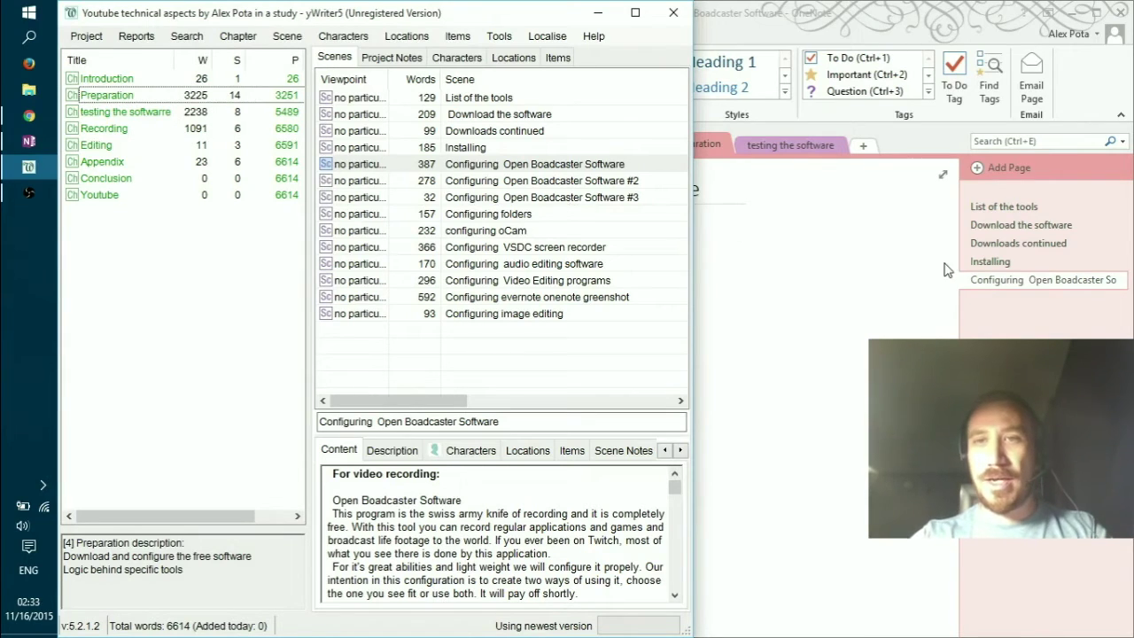
Step: Copy the 'Configuring folders' scene title from yWriter into a new Preparation page
{"action": "left_click", "coordinate": [524, 210]}
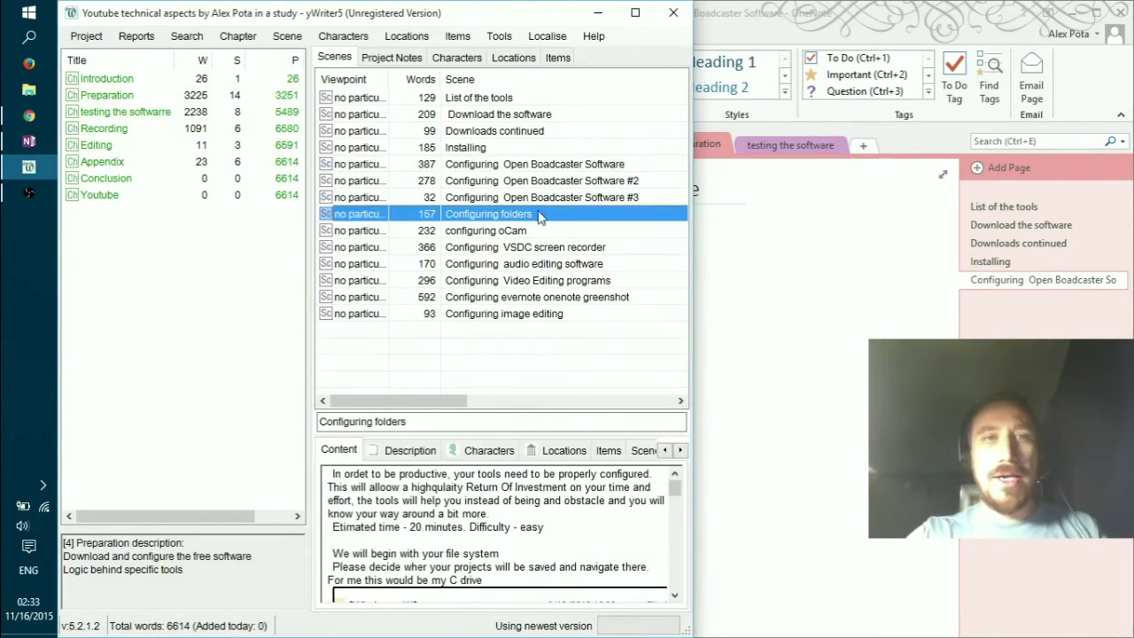
{"action": "left_click", "coordinate": [413, 422]}
{"action": "left_click_drag", "start_coordinate": [413, 422], "coordinate": [202, 421]}
{"action": "key", "text": "ctrl+c"}
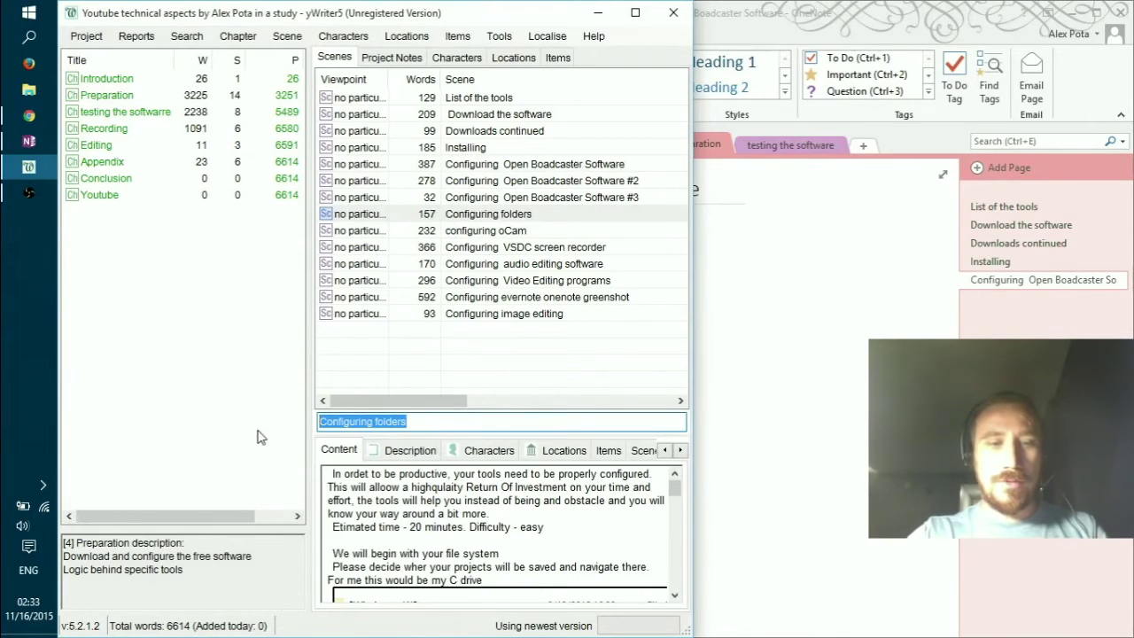
{"action": "key", "text": "alt+Tab"}
{"action": "left_click", "coordinate": [1005, 172]}
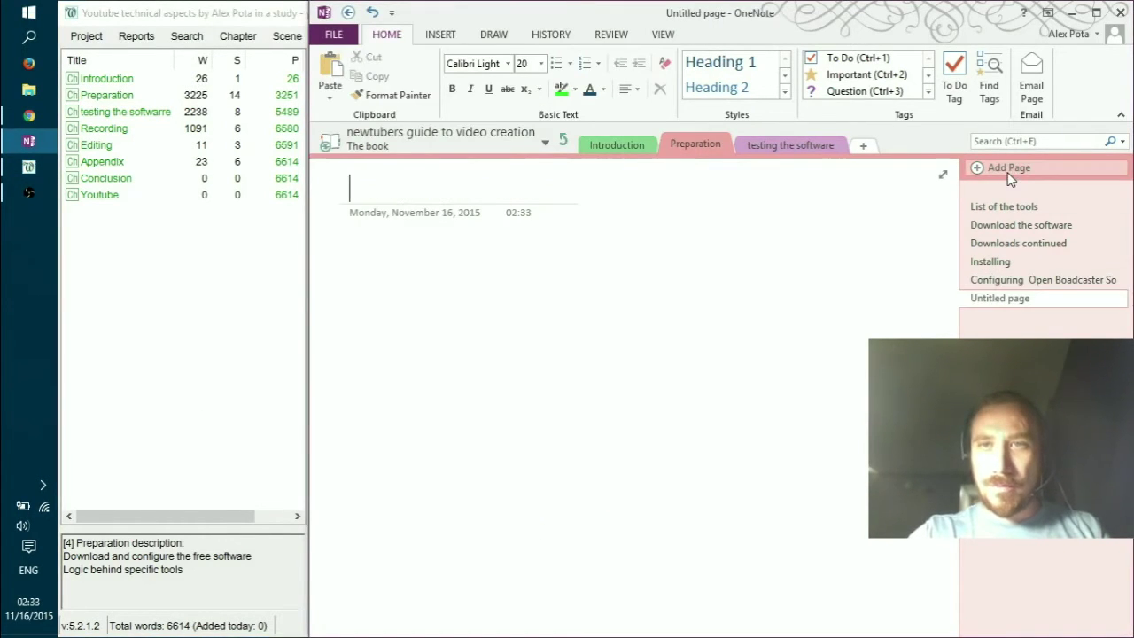
{"action": "key", "text": "ctrl+v"}
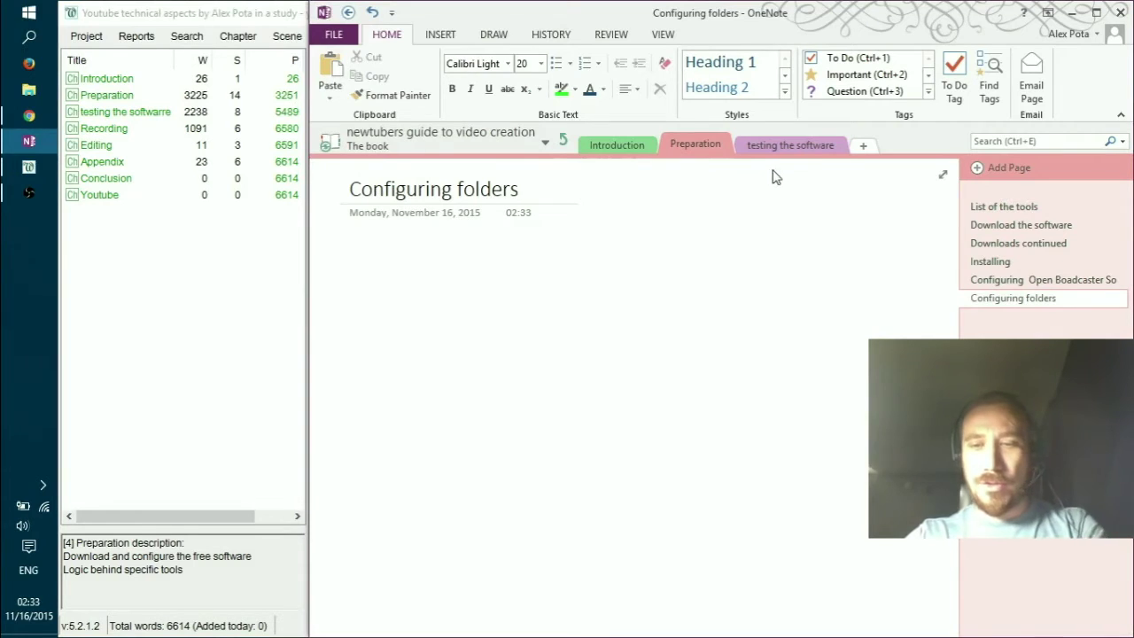
{"action": "key", "text": "Return"}
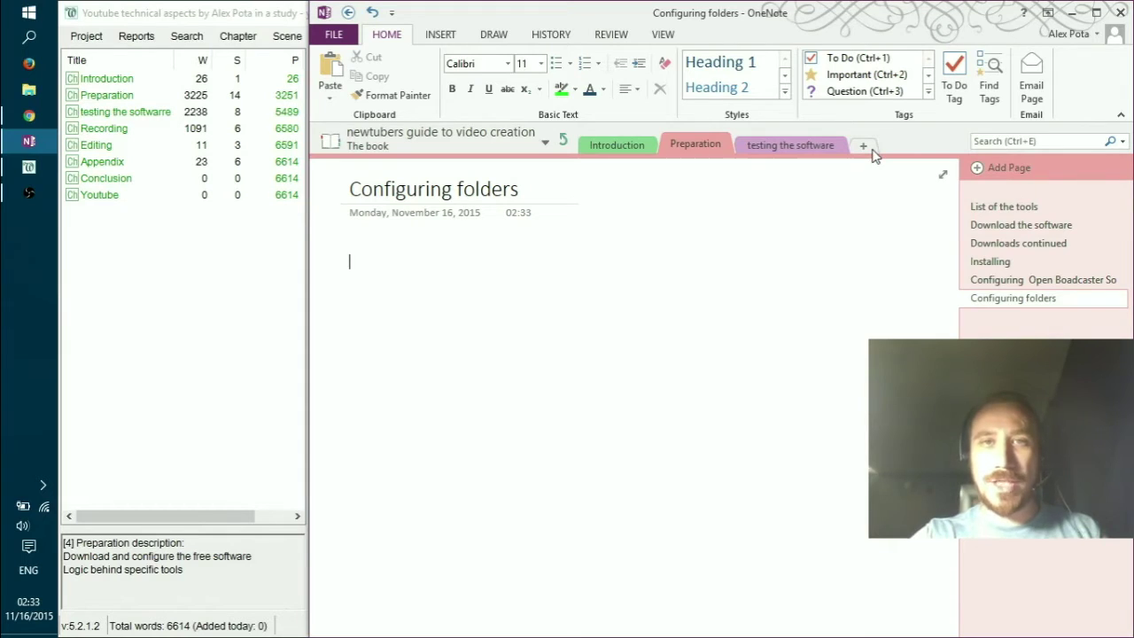
Step: Check the notebook list, then return to yWriter's Preparation chapter scene list
{"action": "left_click", "coordinate": [538, 142]}
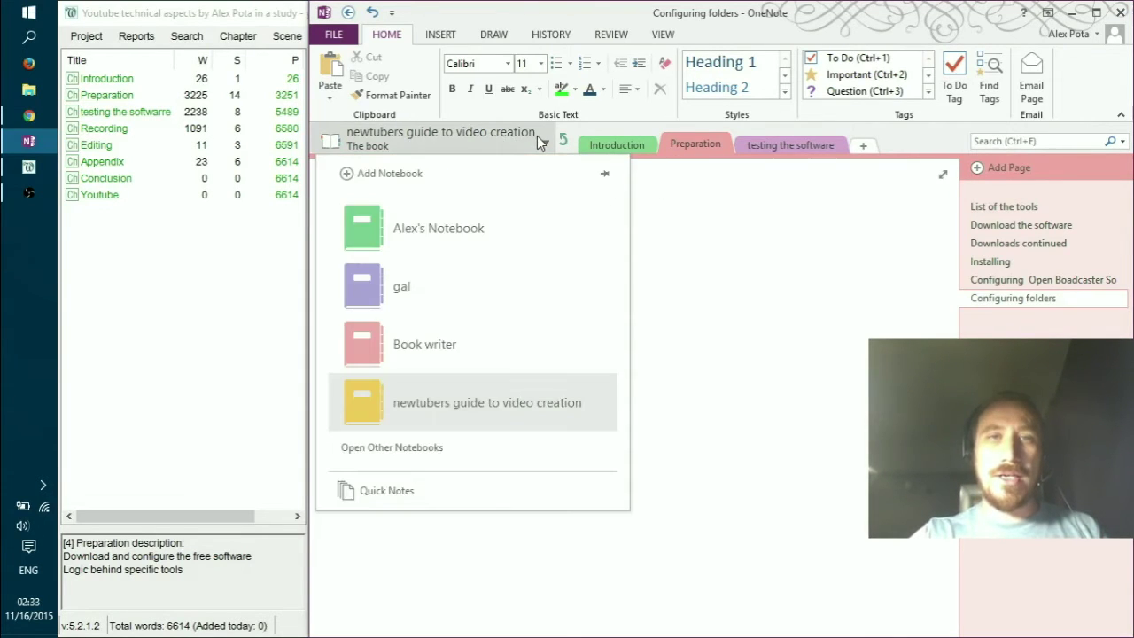
{"action": "left_click", "coordinate": [537, 137]}
{"action": "left_click", "coordinate": [537, 137]}
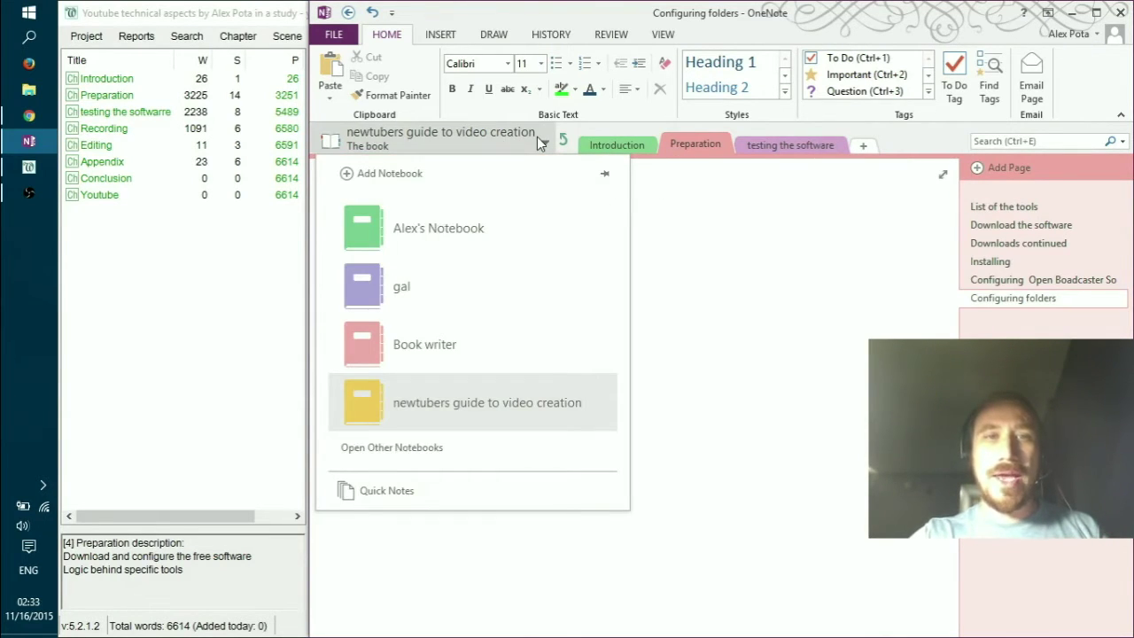
{"action": "left_click", "coordinate": [755, 398]}
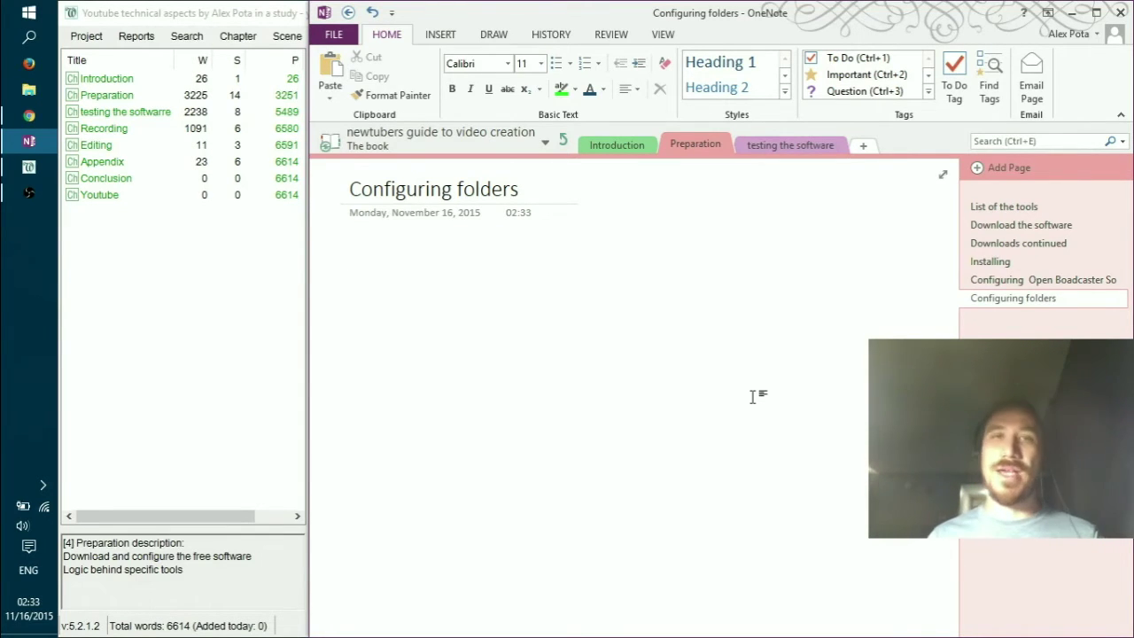
{"action": "left_click", "coordinate": [170, 335]}
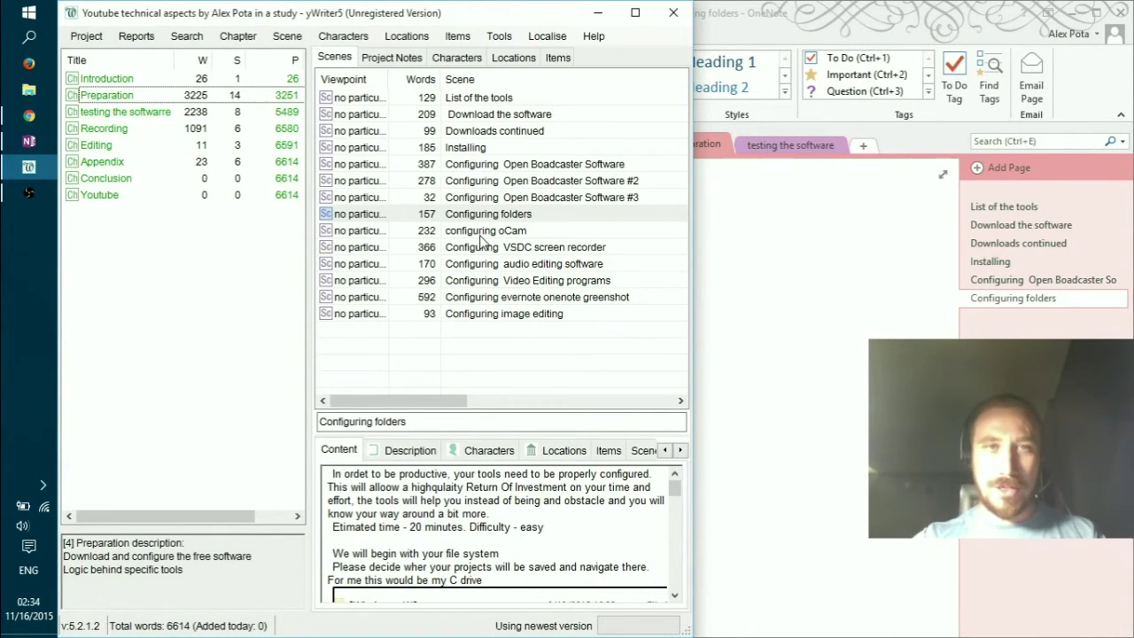
Step: Add a Preparation page titled 'configuring oCam', taken from the matching yWriter scene
{"action": "left_click", "coordinate": [829, 239]}
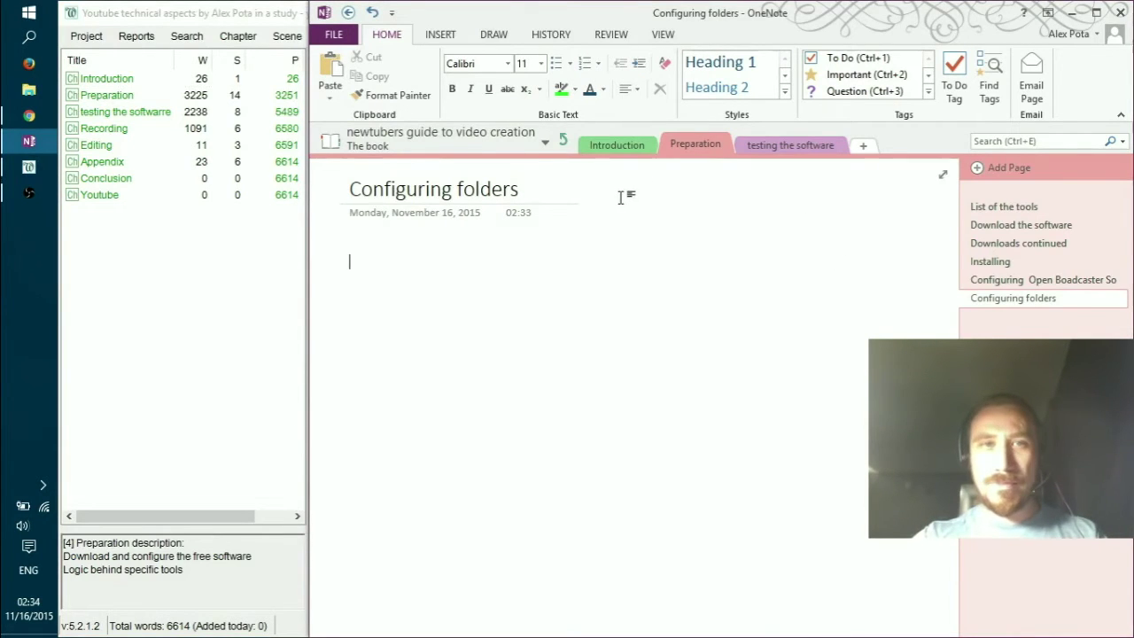
{"action": "left_click", "coordinate": [1003, 174]}
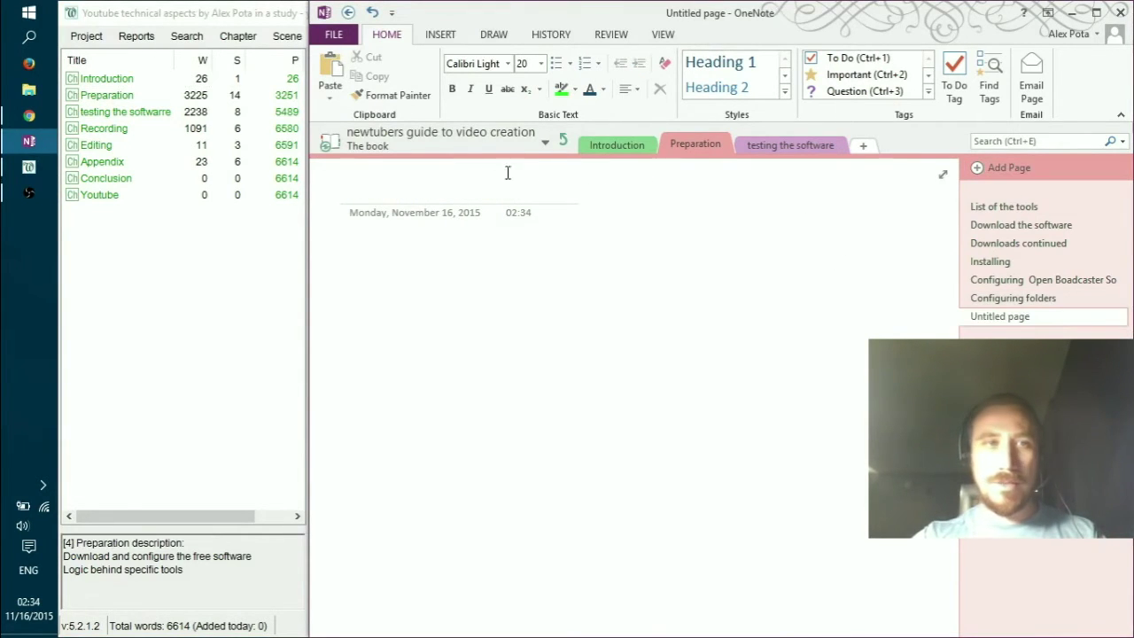
{"action": "left_click", "coordinate": [268, 293]}
{"action": "left_click", "coordinate": [510, 232]}
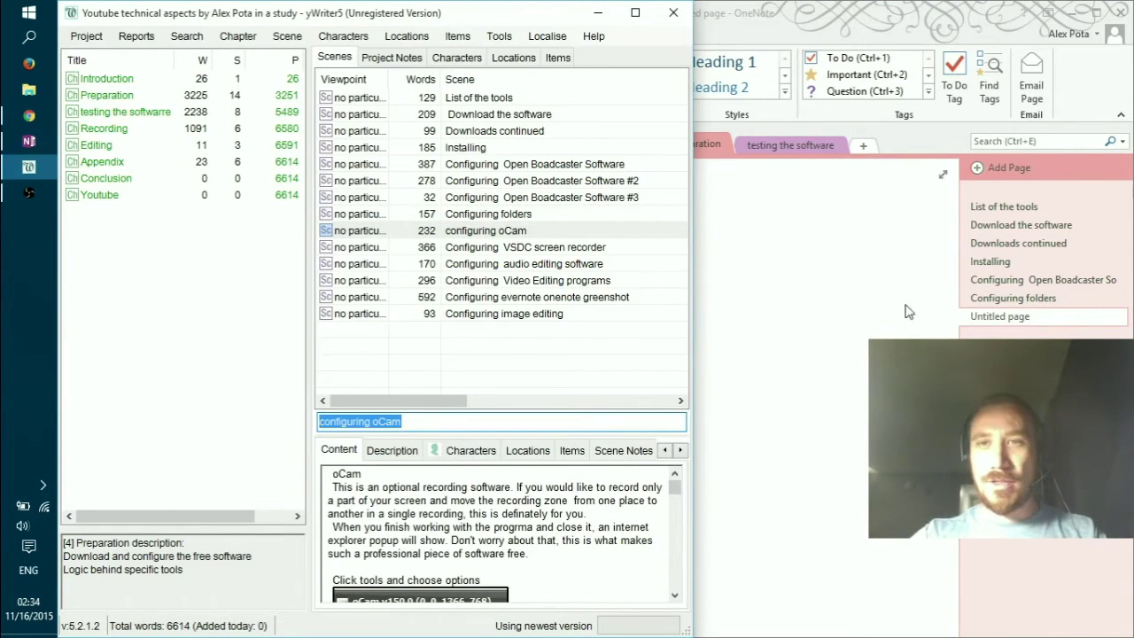
{"action": "left_click", "coordinate": [729, 274]}
{"action": "type", "text": "configuring oCam"}
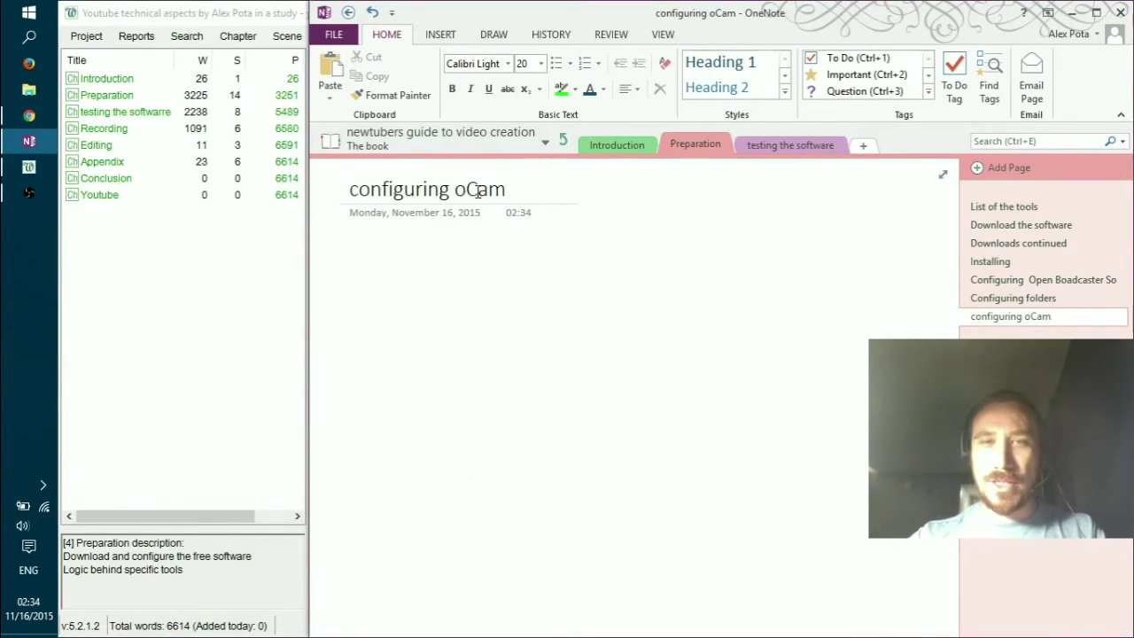
Step: Add a page titled 'Configuring VSDC screen recorder' from the yWriter scene title
{"action": "left_click", "coordinate": [996, 167]}
{"action": "left_click", "coordinate": [241, 255]}
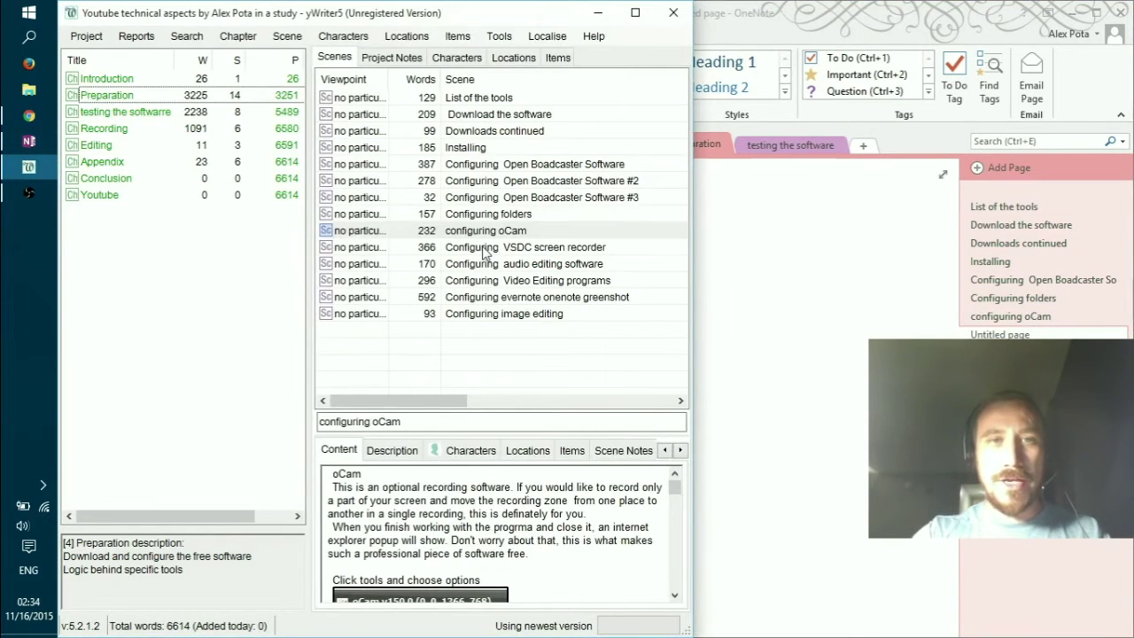
{"action": "left_click", "coordinate": [486, 247]}
{"action": "left_click_drag", "start_coordinate": [519, 422], "coordinate": [166, 412]}
{"action": "key", "text": "ctrl+c"}
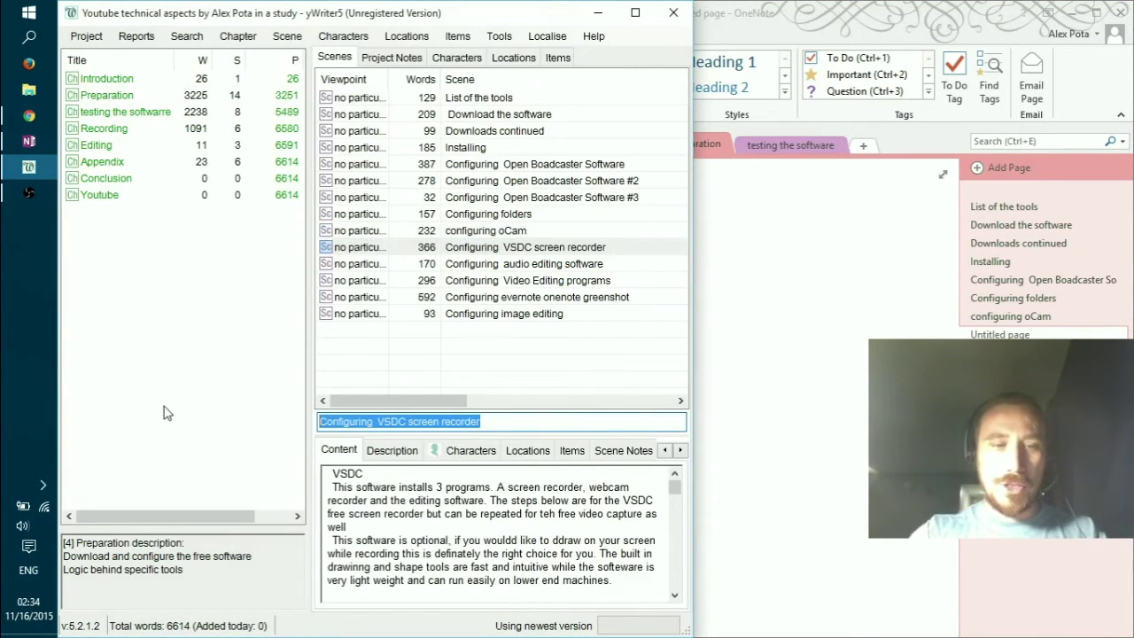
{"action": "left_click", "coordinate": [1026, 335]}
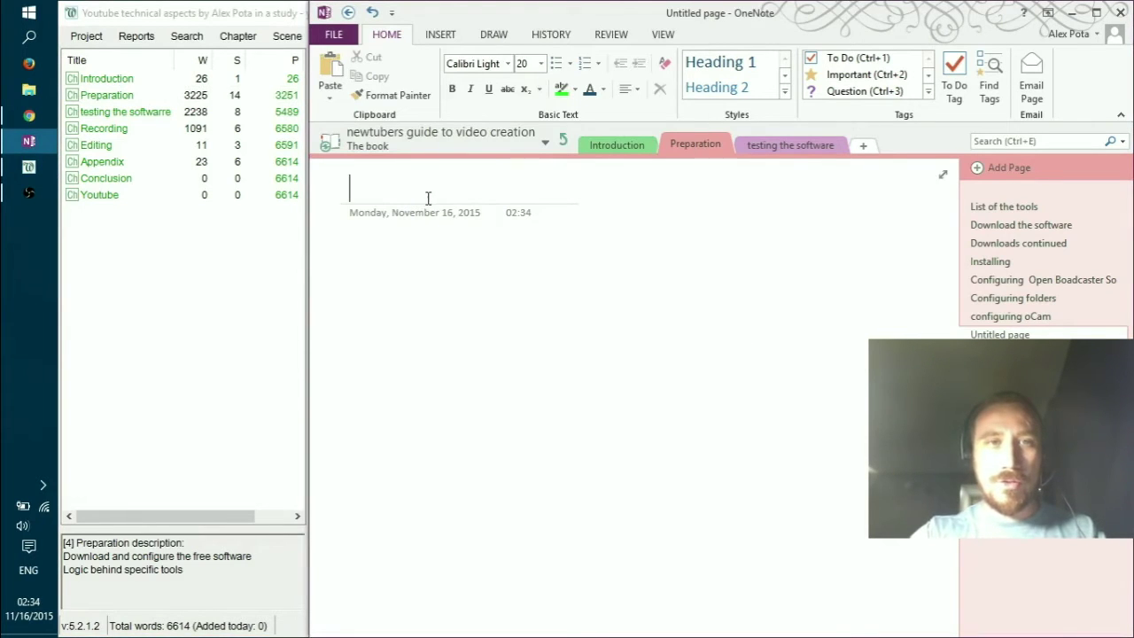
{"action": "key", "text": "ctrl+v"}
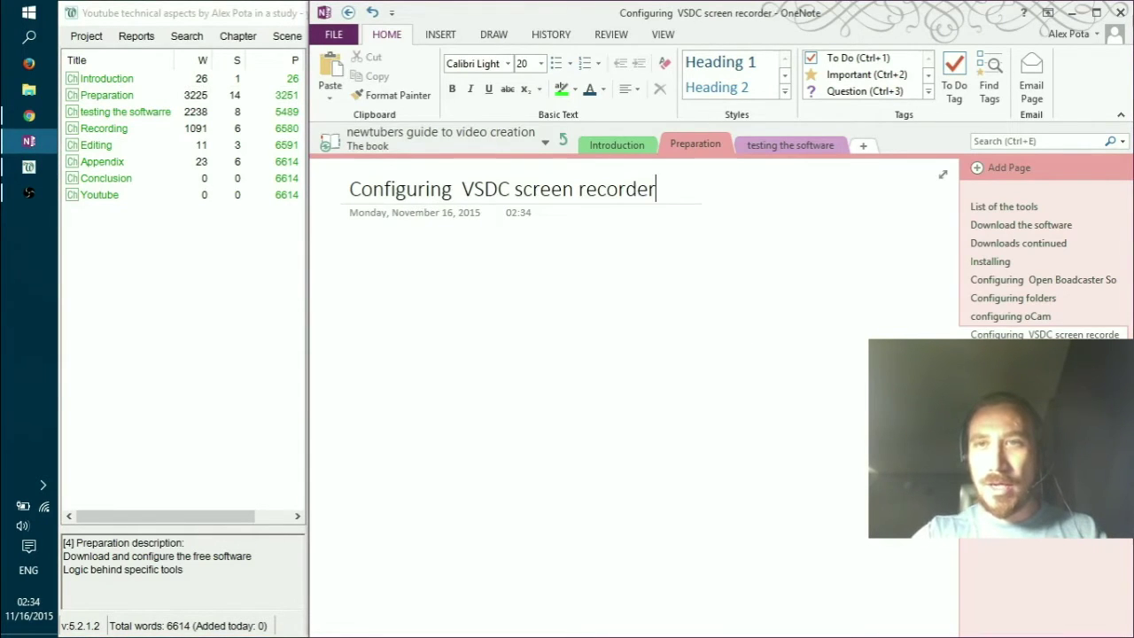
Step: Add a page titled with the 'Configuring audio editing software' scene name
{"action": "left_click", "coordinate": [1001, 167]}
{"action": "left_click", "coordinate": [292, 301]}
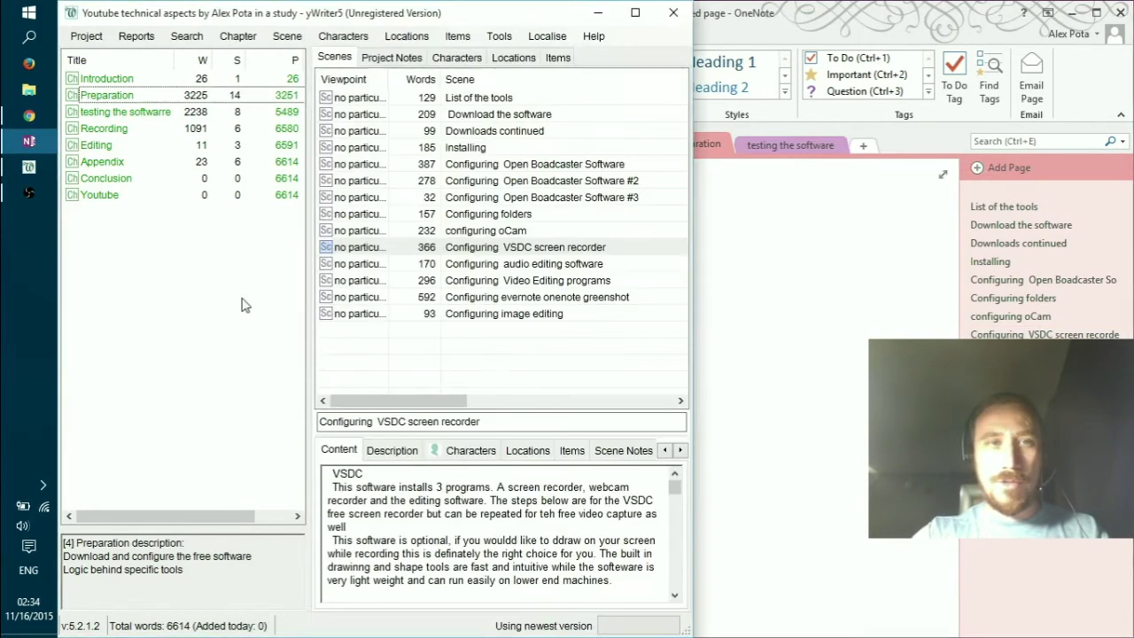
{"action": "left_click", "coordinate": [509, 263]}
{"action": "left_click_drag", "start_coordinate": [490, 426], "coordinate": [278, 397]}
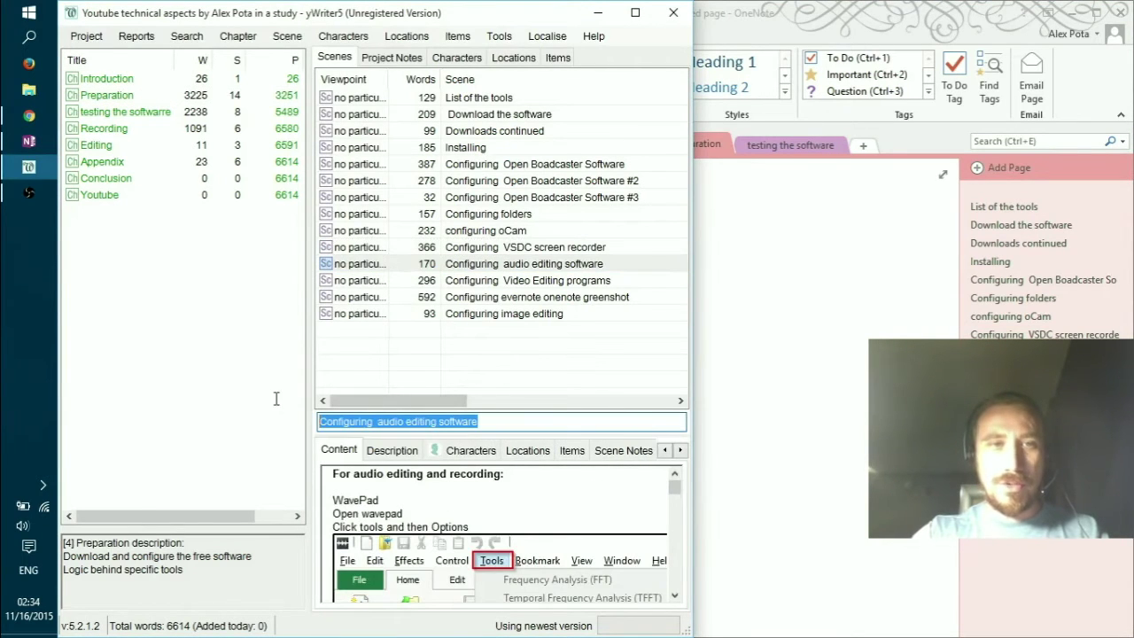
{"action": "key", "text": "ctrl+c"}
{"action": "key", "text": "alt+Tab"}
{"action": "left_click", "coordinate": [506, 180]}
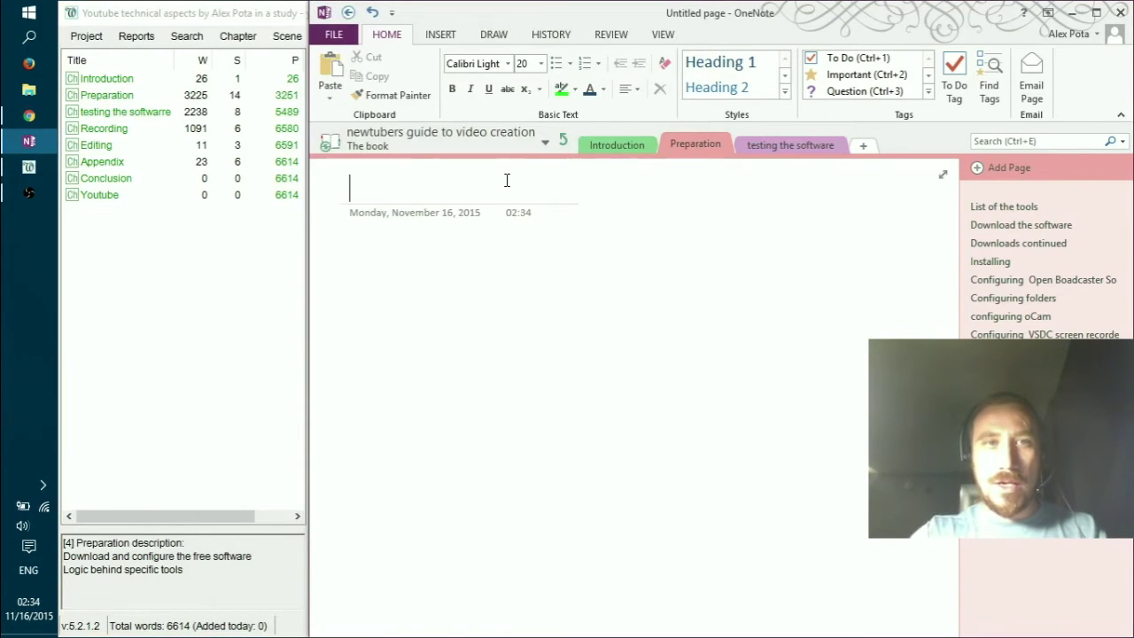
{"action": "key", "text": "ctrl+v"}
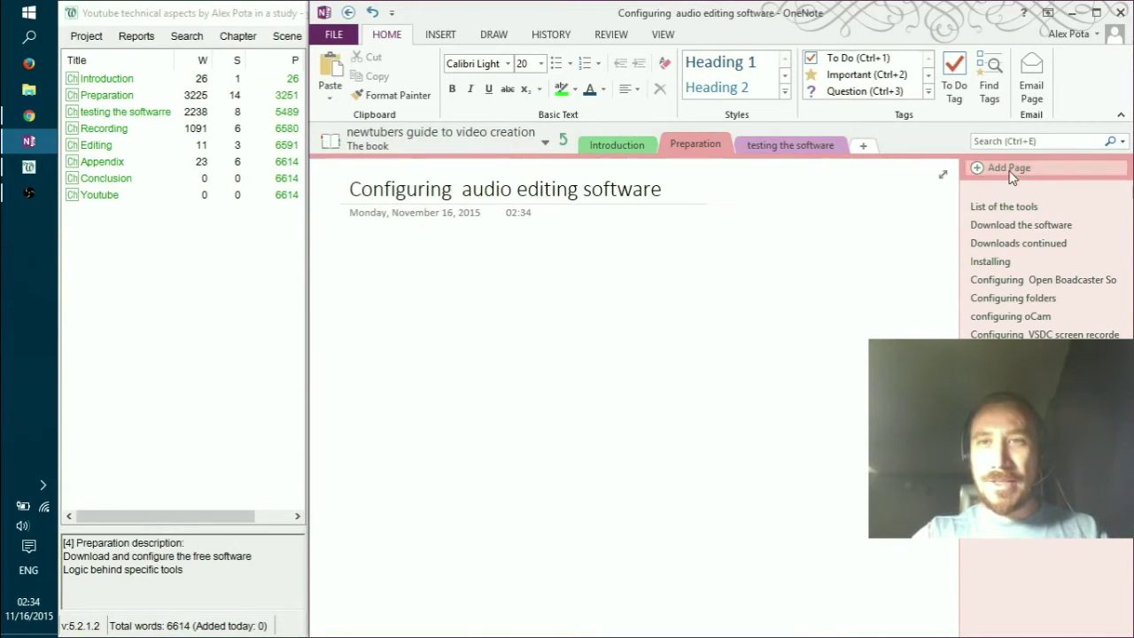
Step: Add a page titled with the 'Configuring Video Editing programs' scene name
{"action": "left_click", "coordinate": [1017, 167]}
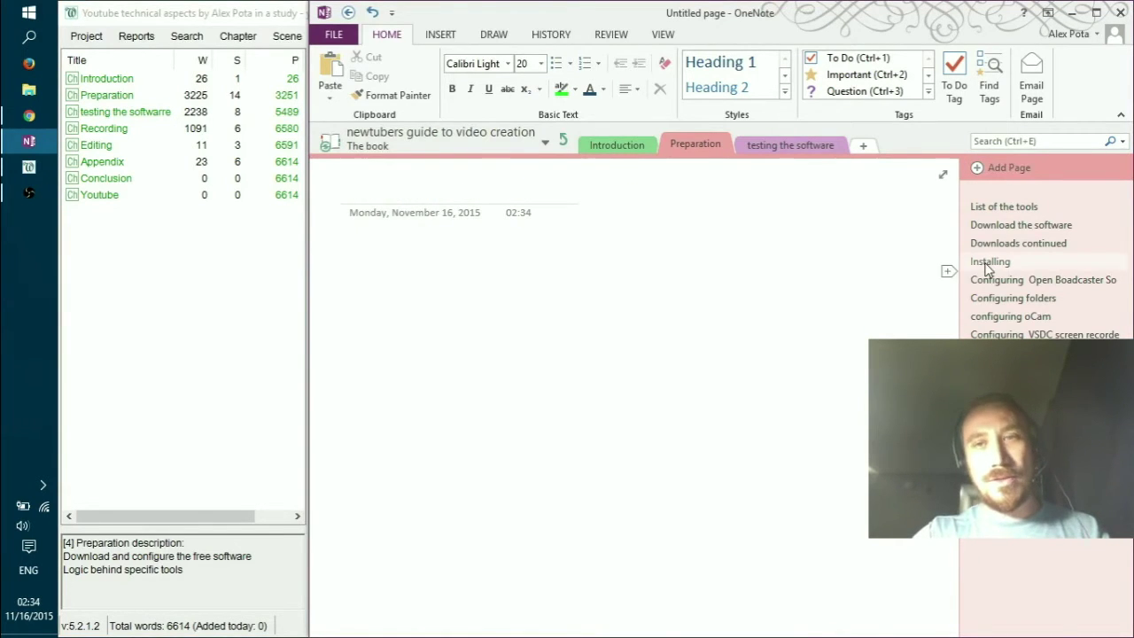
{"action": "left_click", "coordinate": [197, 280]}
{"action": "left_click", "coordinate": [465, 282]}
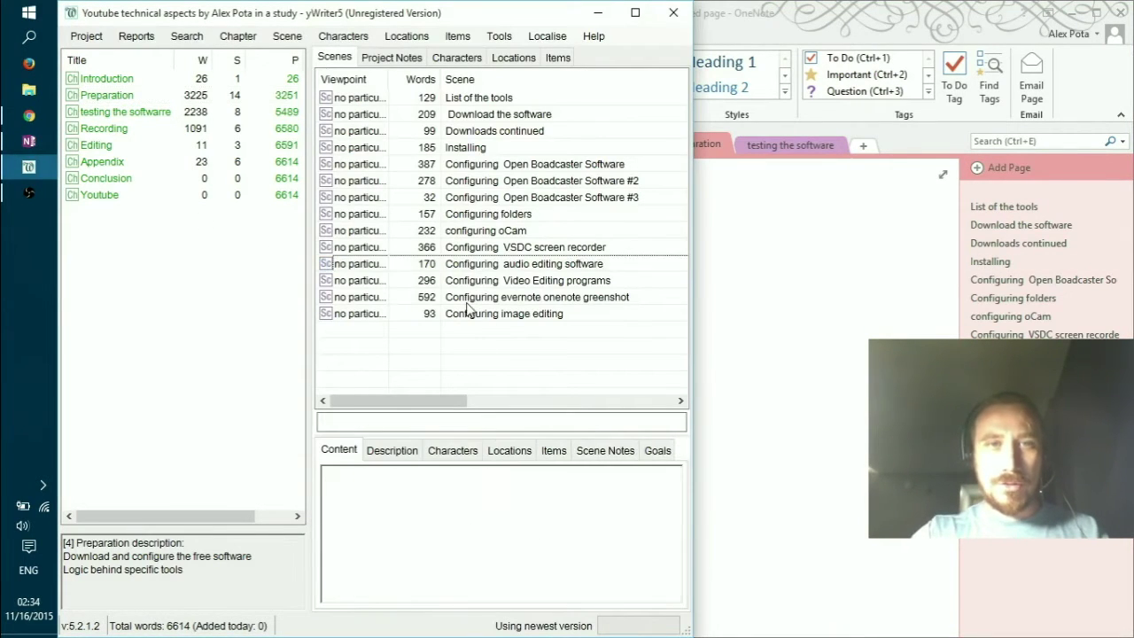
{"action": "left_click_drag", "start_coordinate": [487, 422], "coordinate": [197, 383]}
{"action": "left_click", "coordinate": [29, 140]}
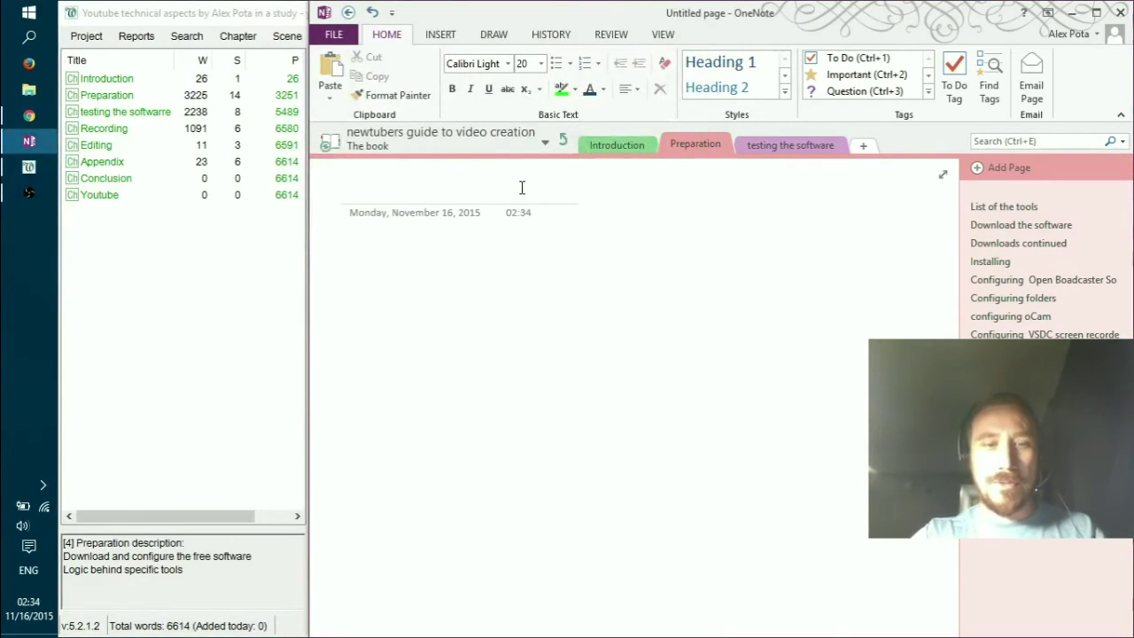
{"action": "key", "text": "ctrl+v"}
Step: Add a page titled 'Configuring evernote onenote greenshot', undoing a stray paste into the body
{"action": "left_click", "coordinate": [263, 380]}
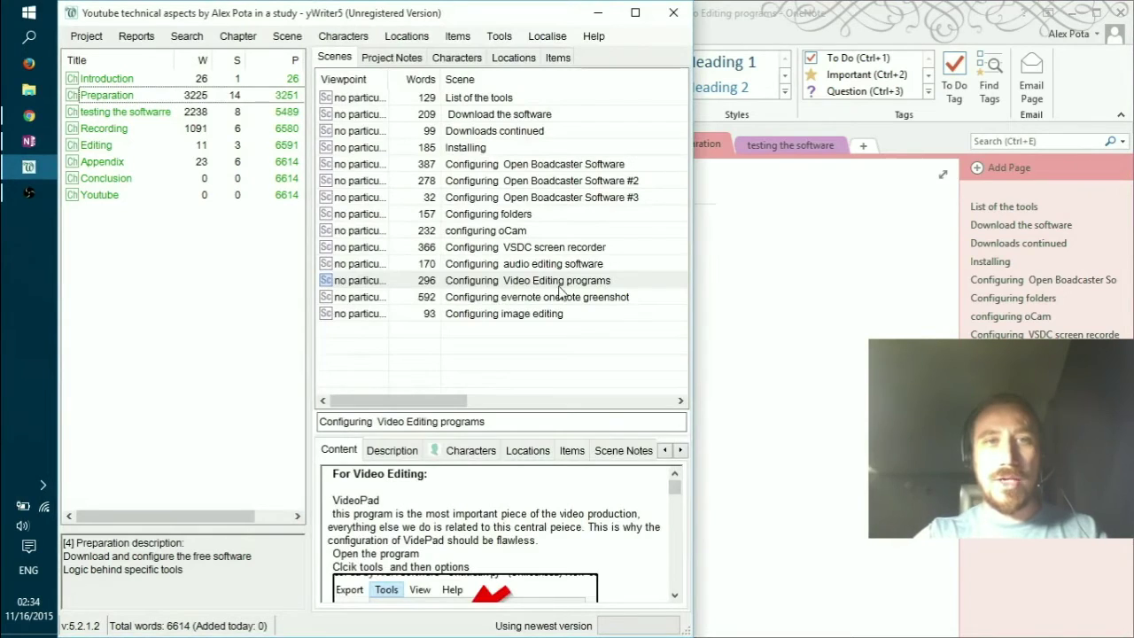
{"action": "left_click", "coordinate": [546, 299]}
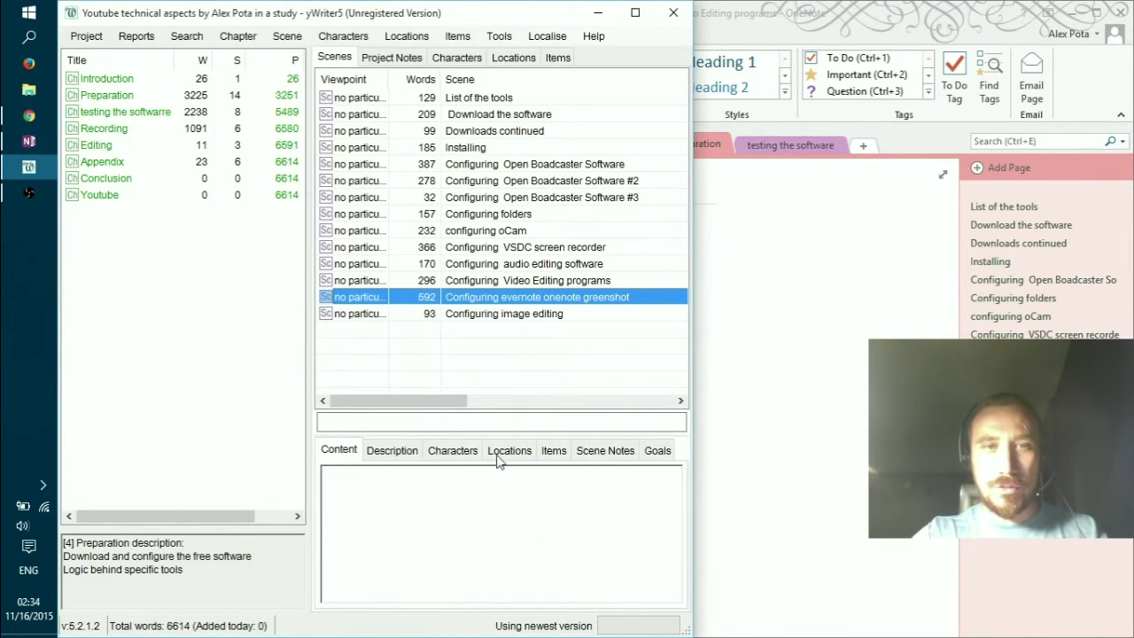
{"action": "left_click_drag", "start_coordinate": [527, 424], "coordinate": [190, 404]}
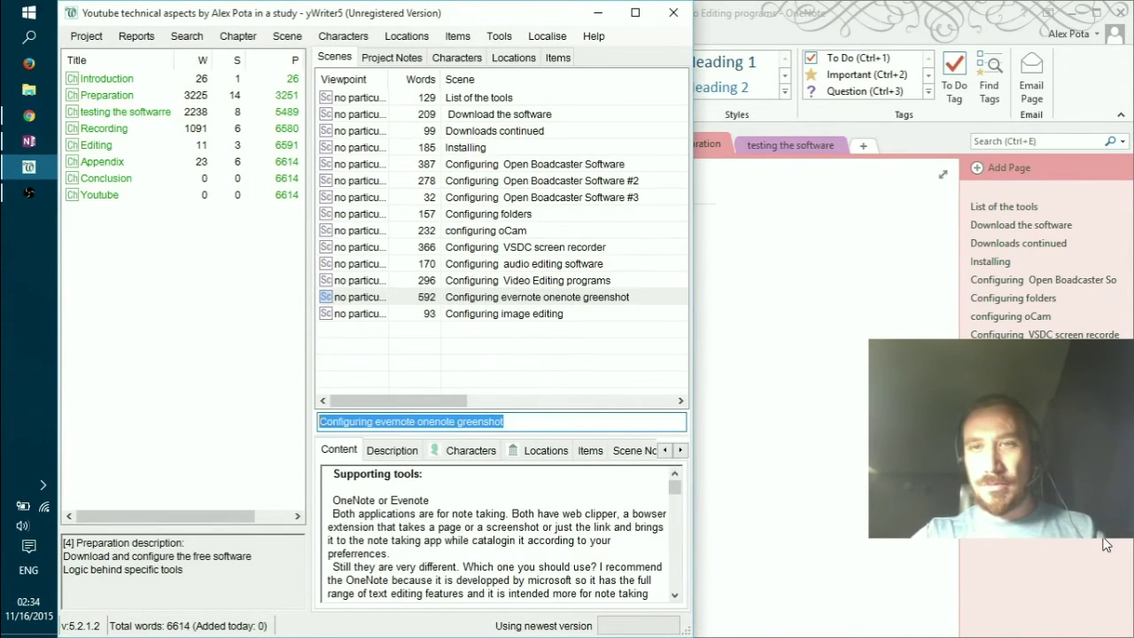
{"action": "left_click", "coordinate": [905, 319]}
{"action": "left_click", "coordinate": [1001, 168]}
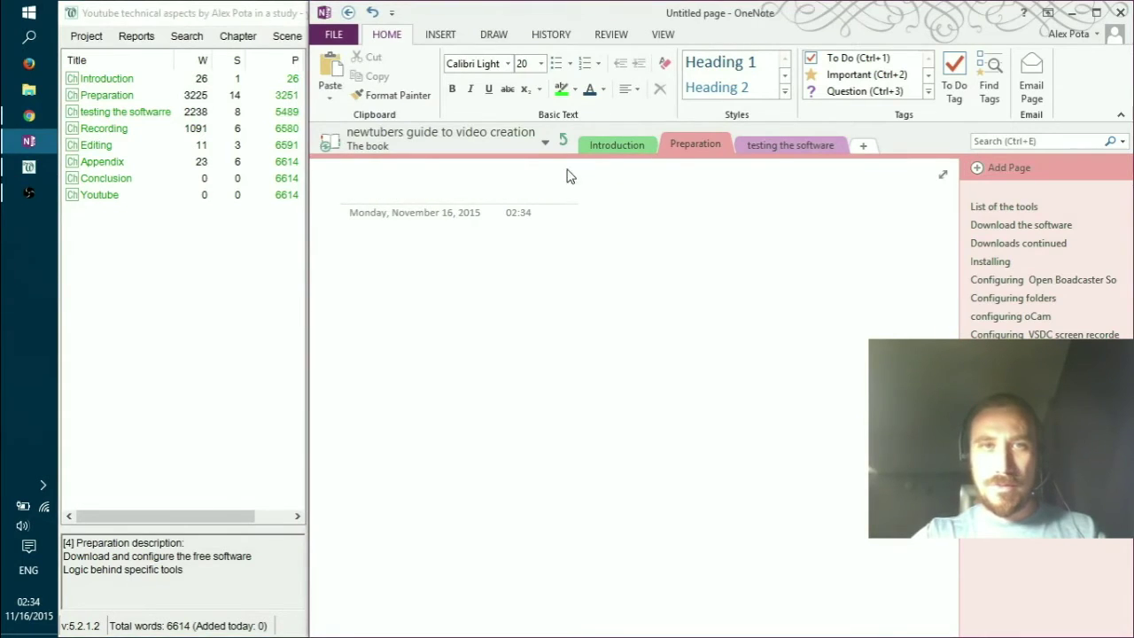
{"action": "key", "text": "ctrl+v"}
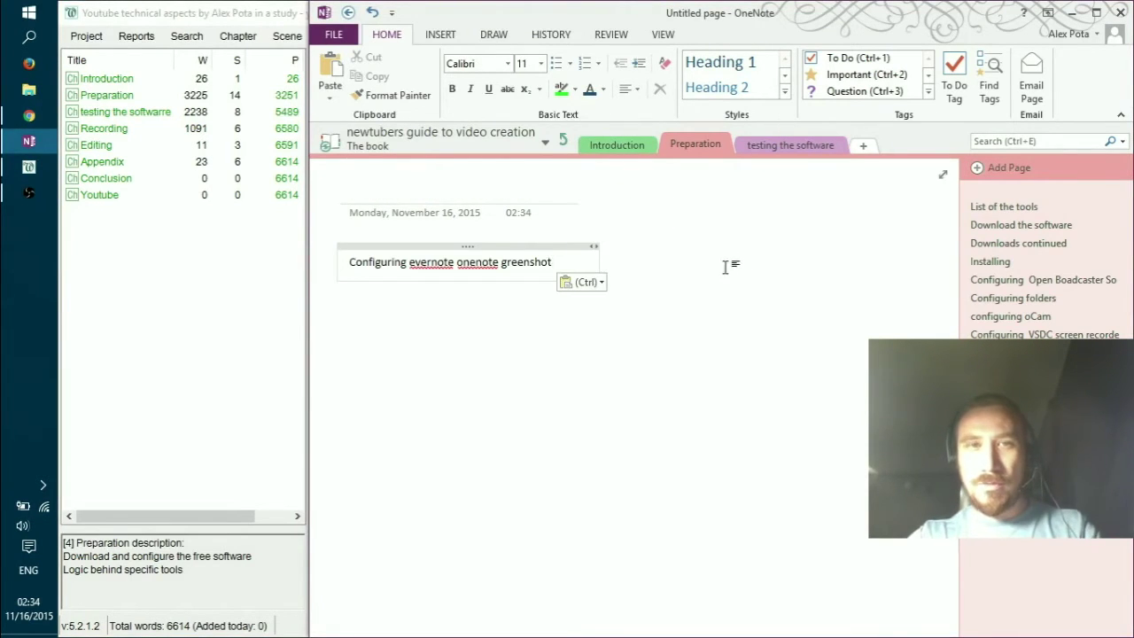
{"action": "key", "text": "ctrl+z"}
{"action": "left_click", "coordinate": [401, 192]}
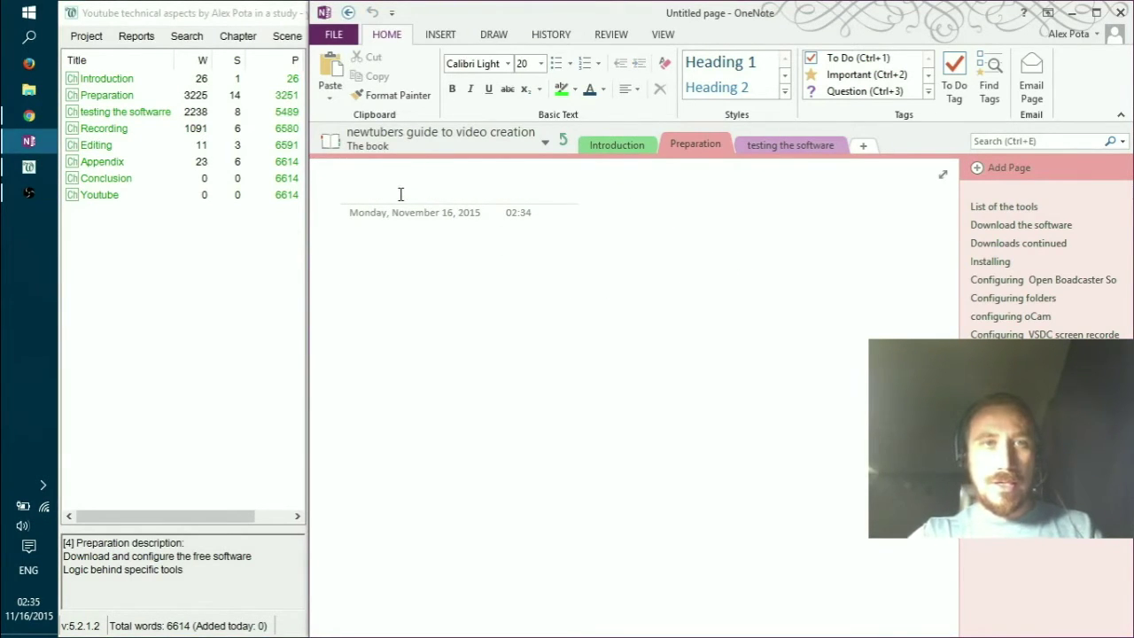
{"action": "key", "text": "ctrl+v"}
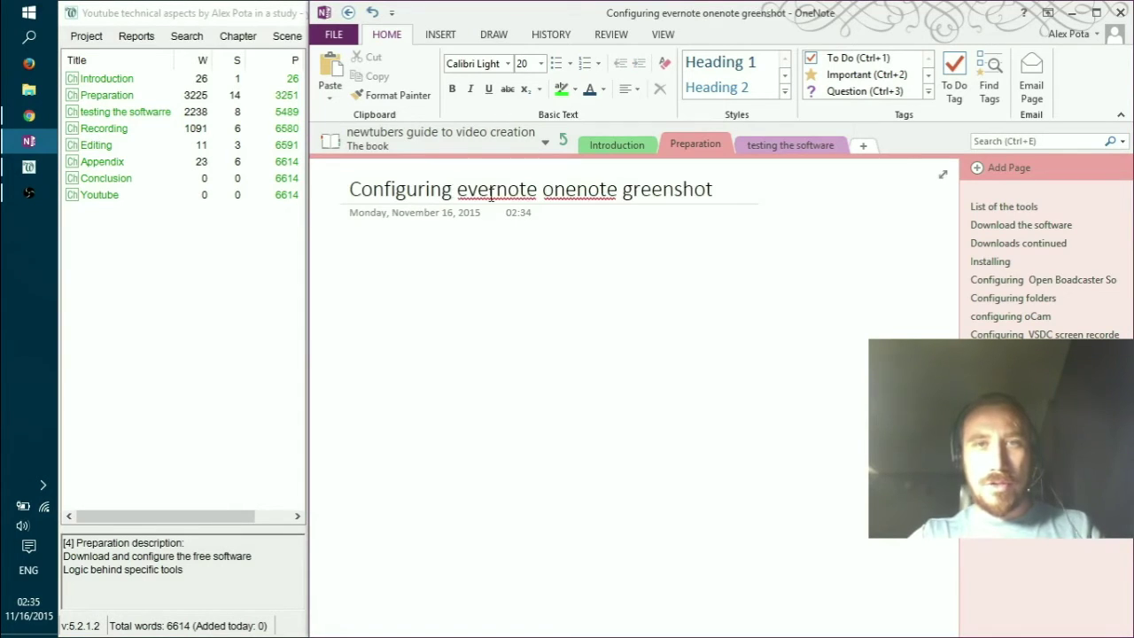
Step: Add a page titled 'Configuring image editing' and move into its body
{"action": "left_click", "coordinate": [992, 168]}
{"action": "left_click", "coordinate": [262, 332]}
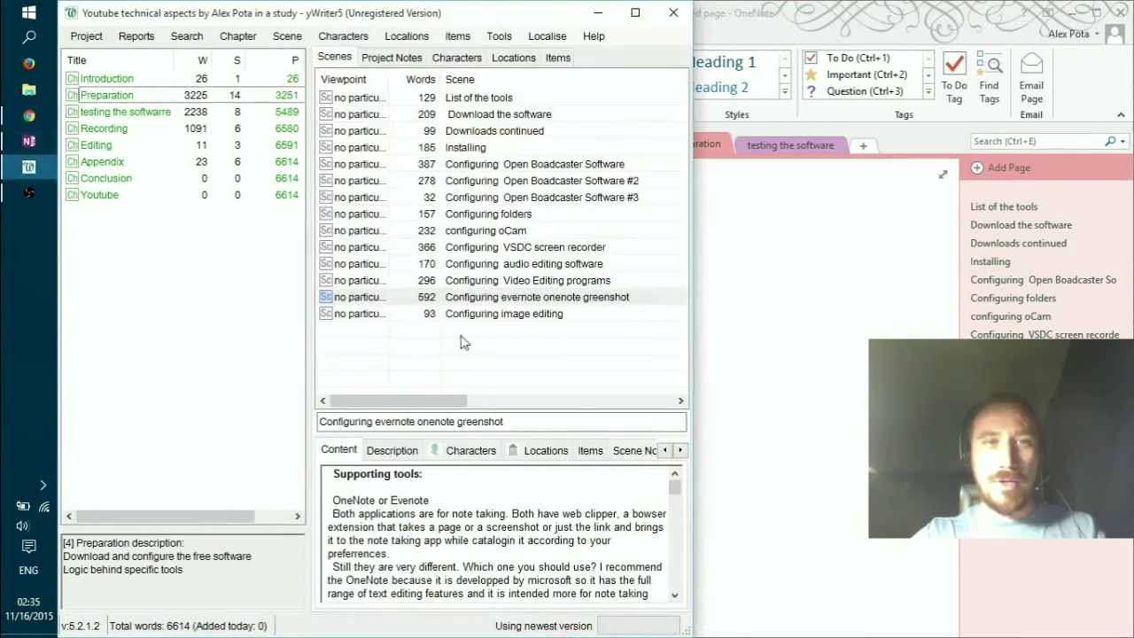
{"action": "left_click", "coordinate": [501, 315]}
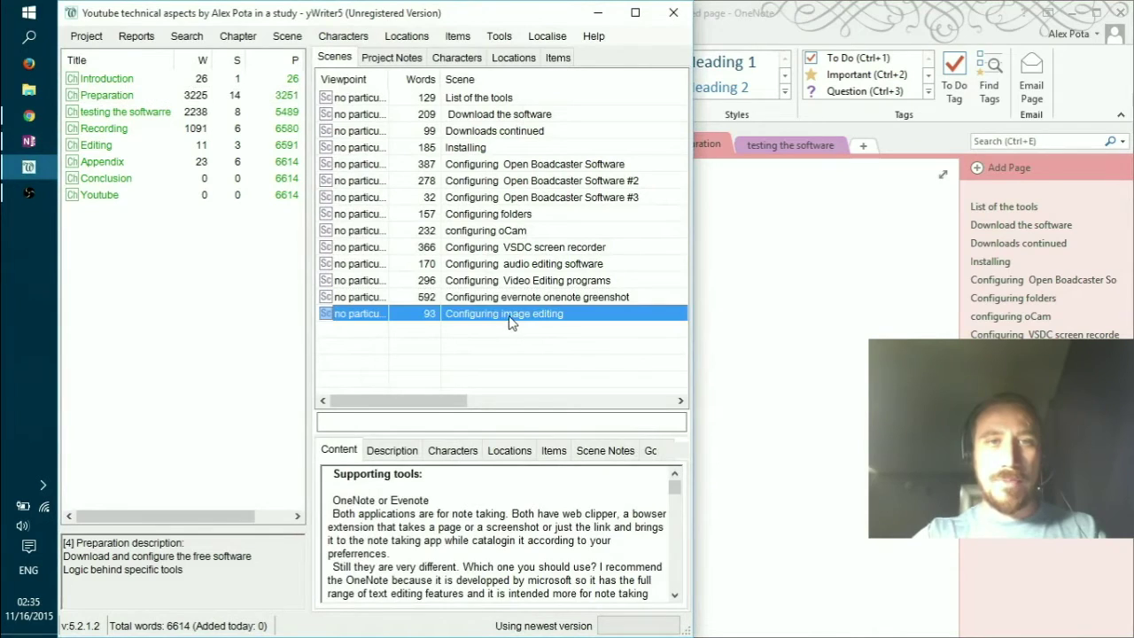
{"action": "left_click_drag", "start_coordinate": [444, 419], "coordinate": [322, 420]}
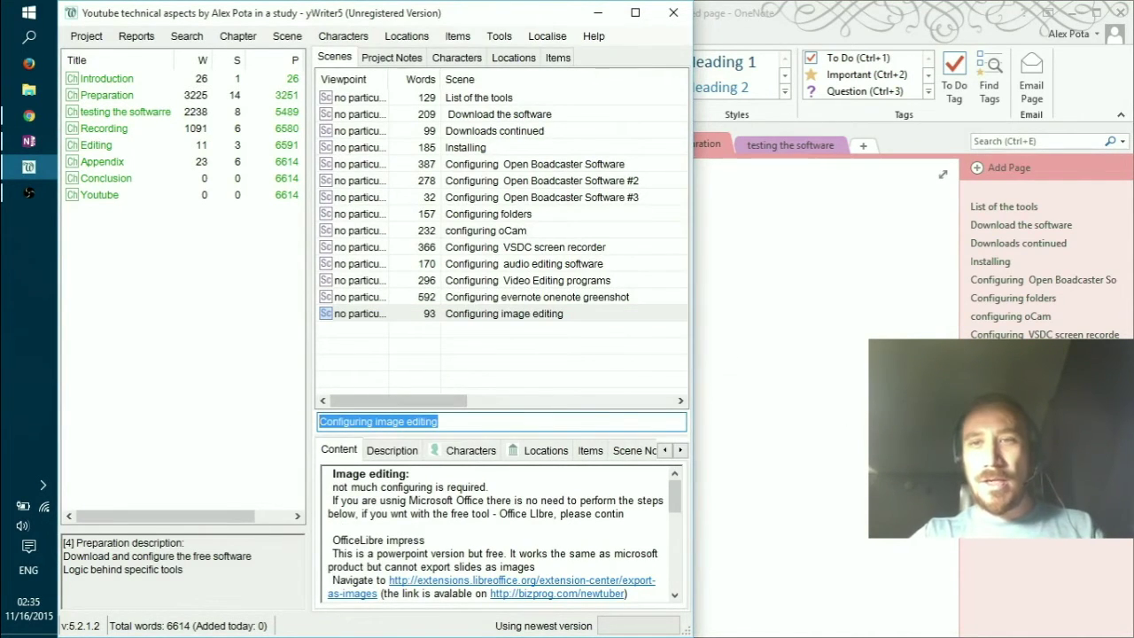
{"action": "key", "text": "alt+Tab"}
{"action": "key", "text": "ctrl+v"}
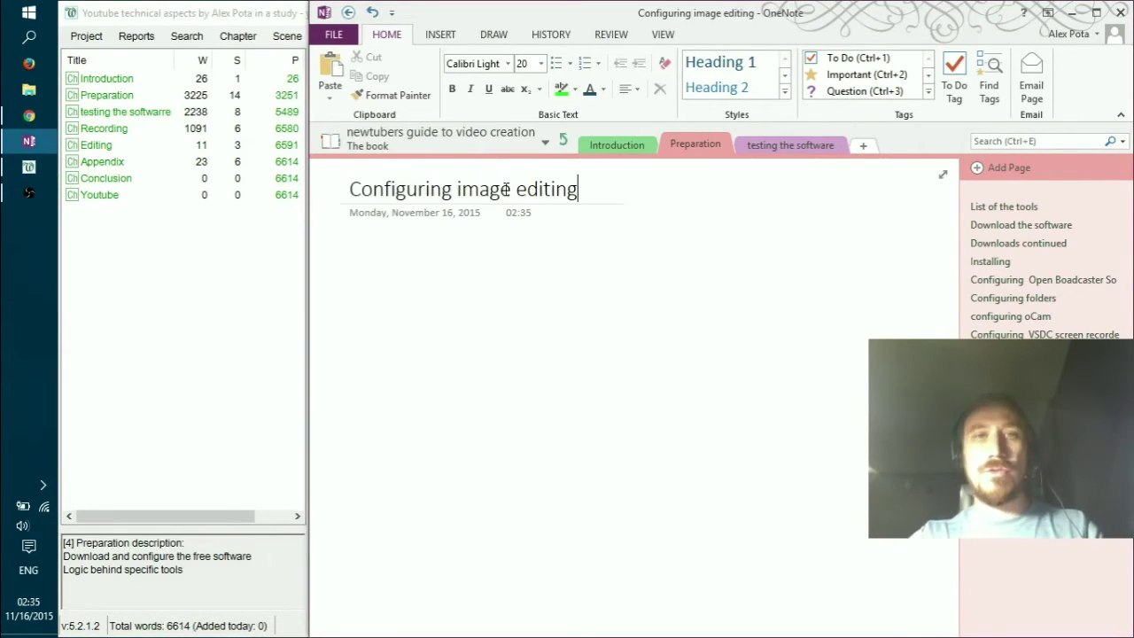
{"action": "left_click", "coordinate": [809, 502]}
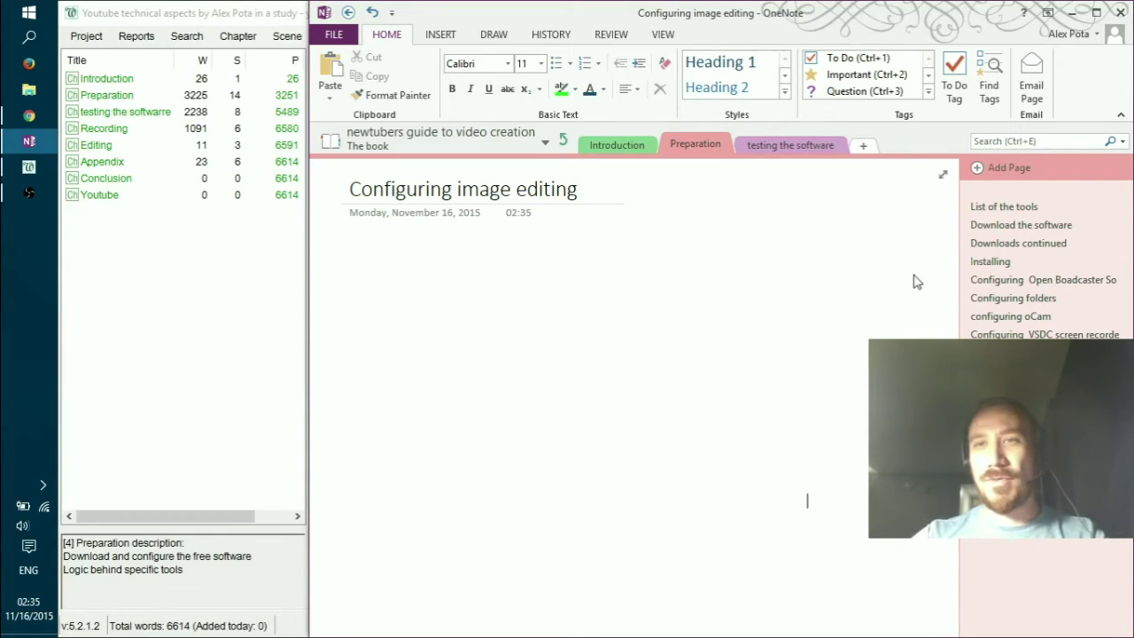
Step: Open the List of the tools page and copy the full List of the tools scene text in yWriter
{"action": "left_click", "coordinate": [996, 206]}
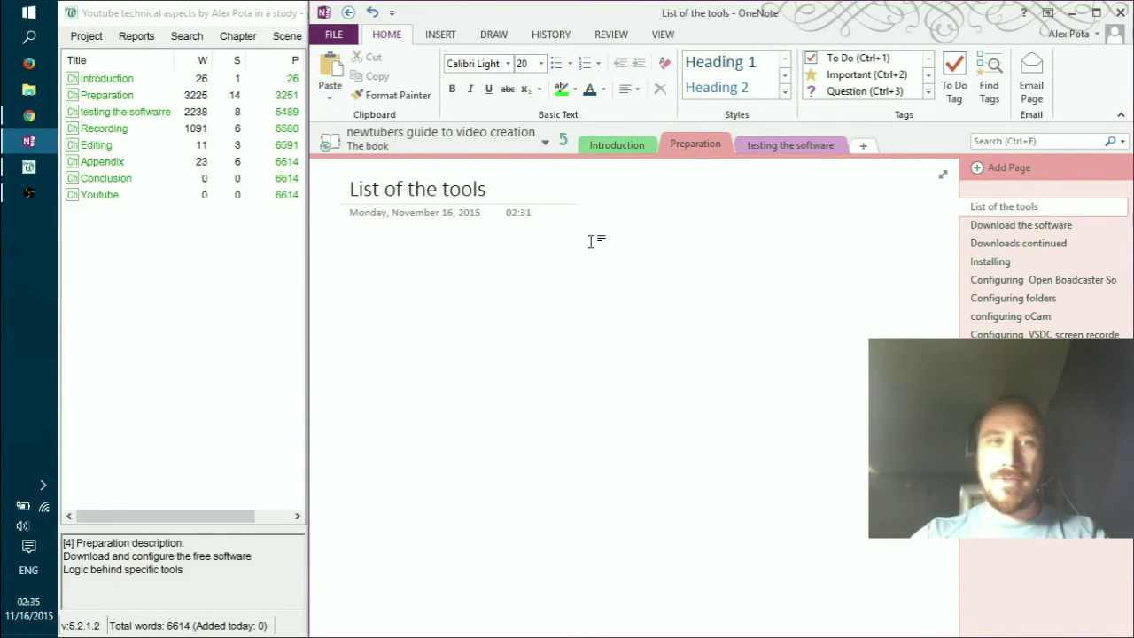
{"action": "left_click", "coordinate": [200, 293]}
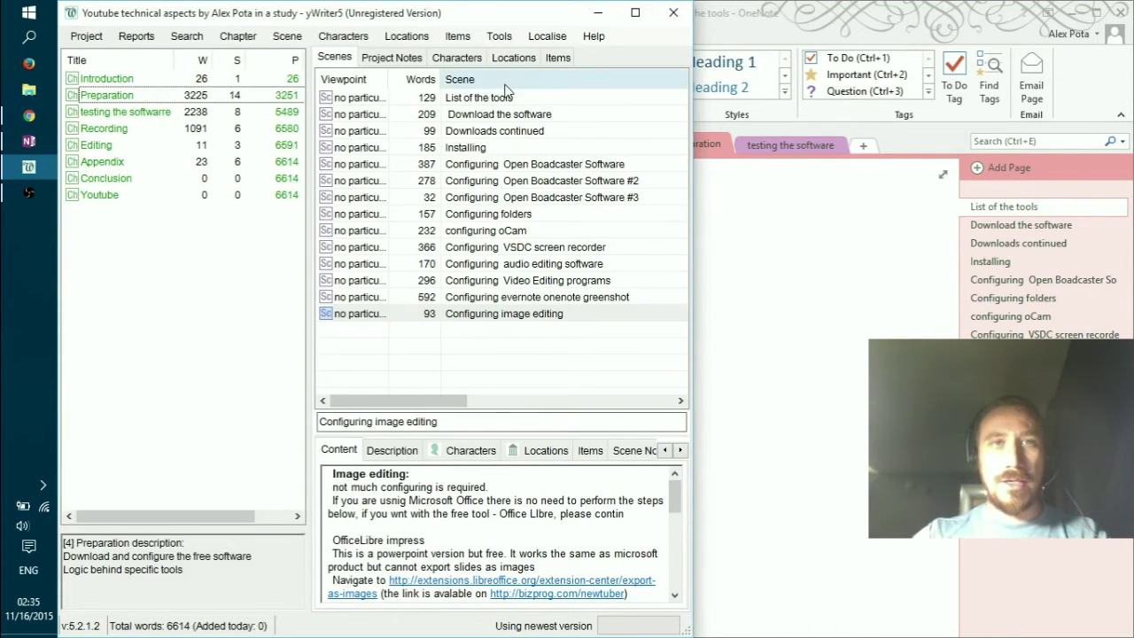
{"action": "left_click", "coordinate": [505, 114]}
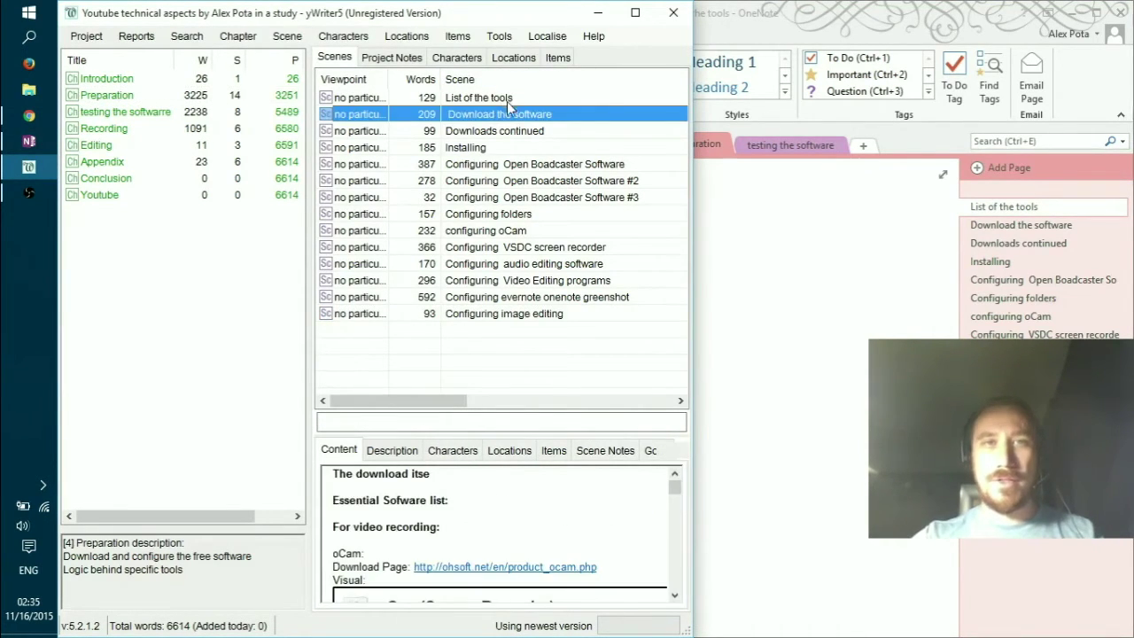
{"action": "left_click", "coordinate": [509, 99]}
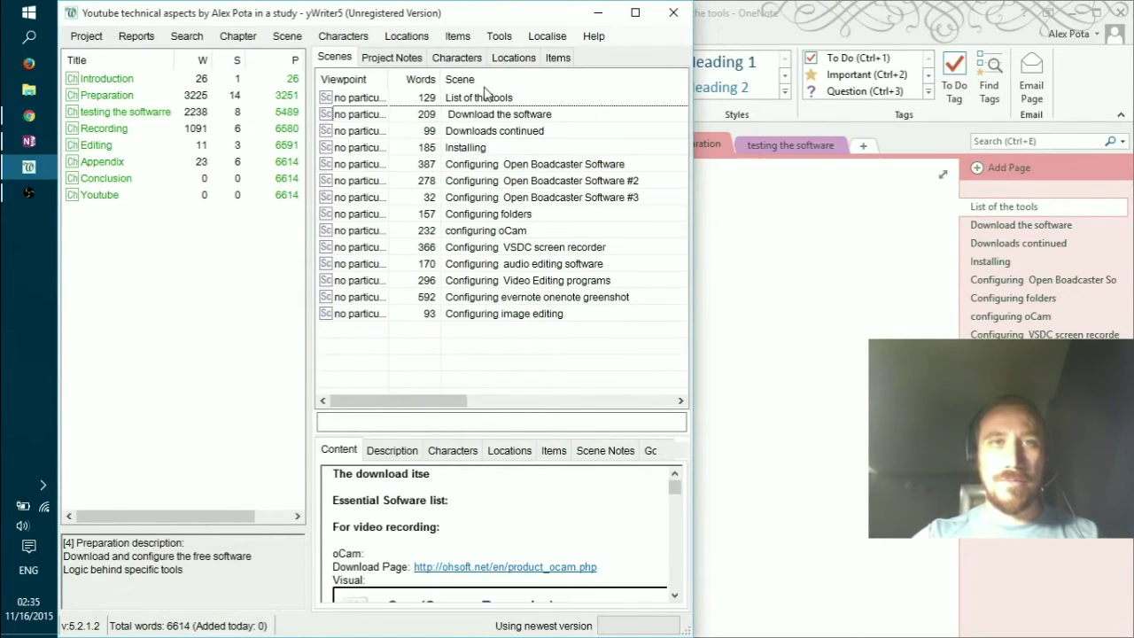
{"action": "left_click", "coordinate": [509, 99]}
{"action": "left_click", "coordinate": [494, 518]}
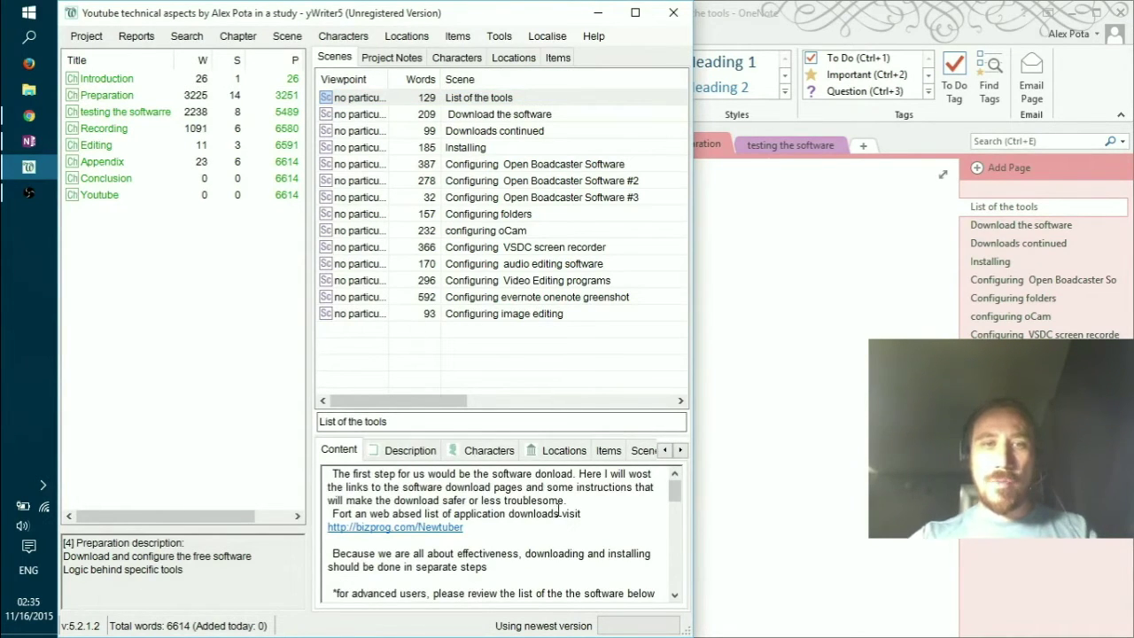
{"action": "key", "text": "ctrl+a"}
{"action": "key", "text": "alt+Tab"}
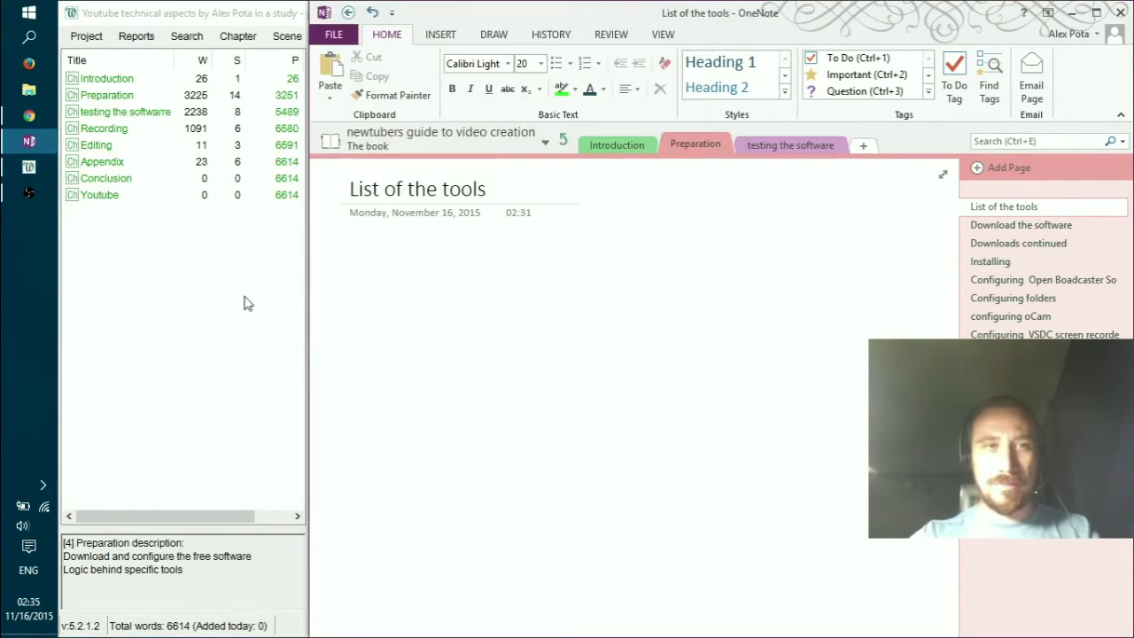
Step: Paste the tools list into the page body and review it
{"action": "left_click", "coordinate": [352, 275]}
{"action": "key", "text": "ctrl+v"}
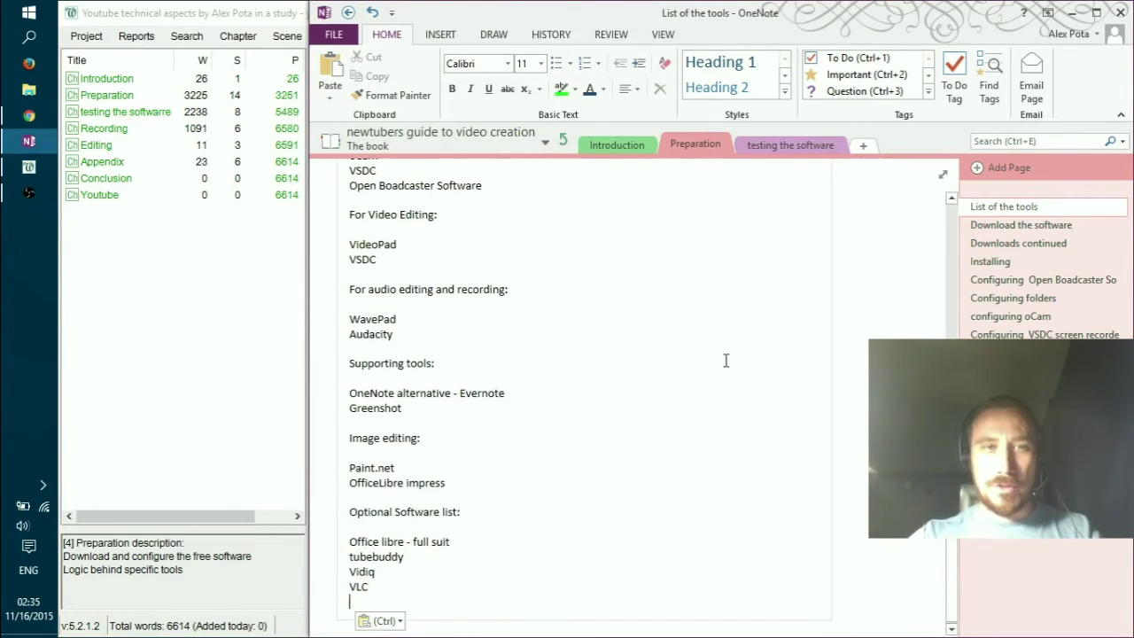
{"action": "scroll", "coordinate": [800, 435], "scroll_direction": "up", "scroll_amount": 6}
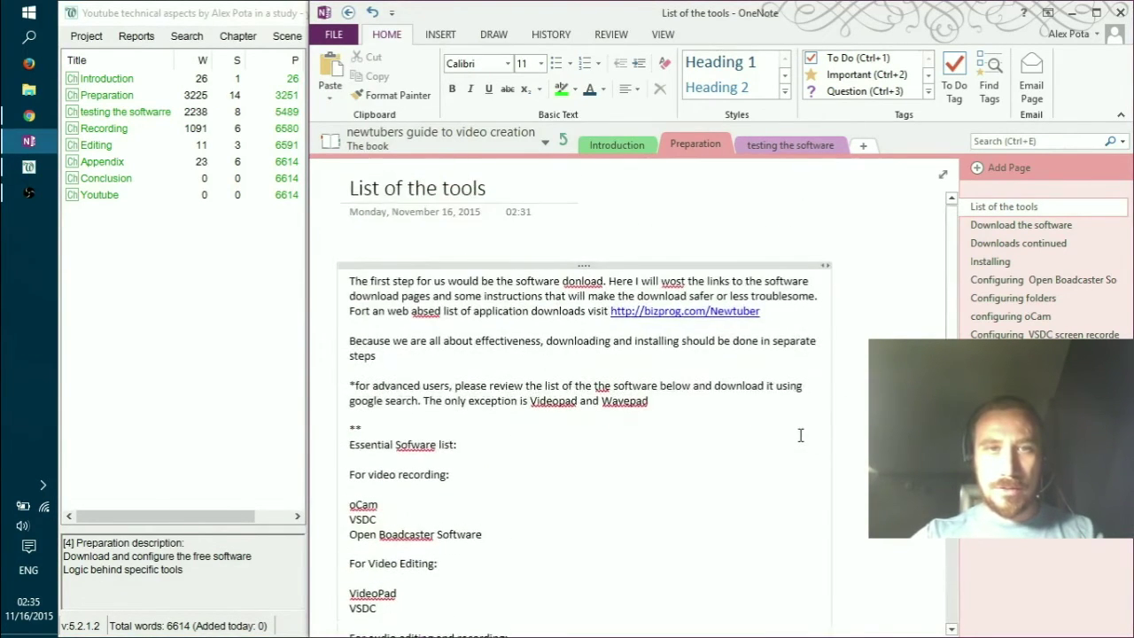
{"action": "scroll", "coordinate": [797, 432], "scroll_direction": "down", "scroll_amount": 2}
{"action": "left_click", "coordinate": [250, 351]}
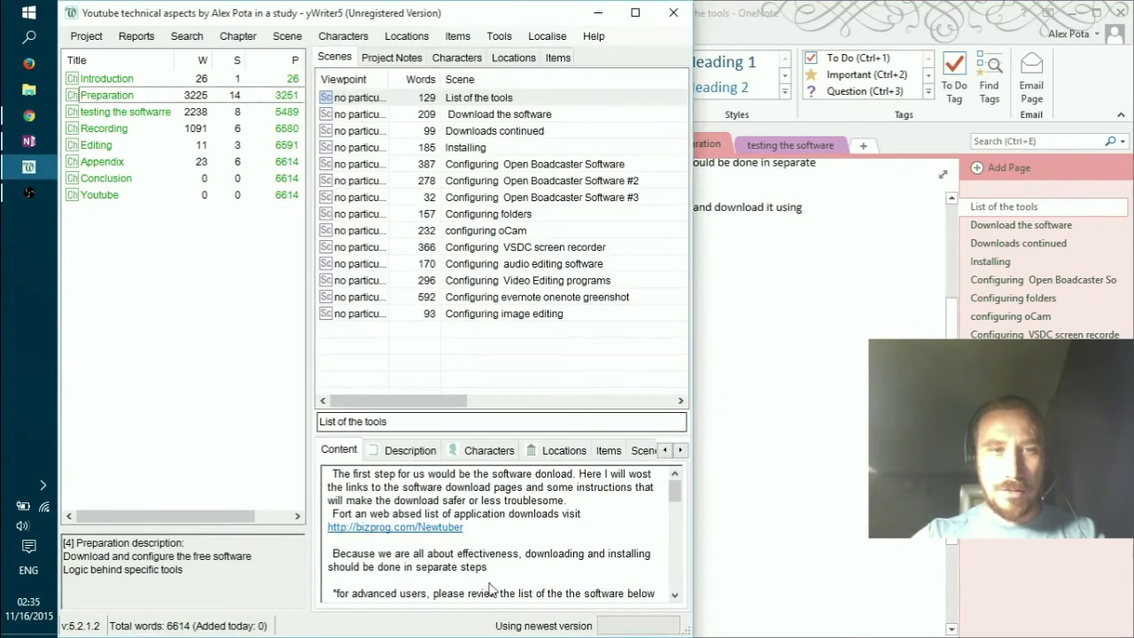
{"action": "left_click_drag", "start_coordinate": [673, 497], "coordinate": [469, 164]}
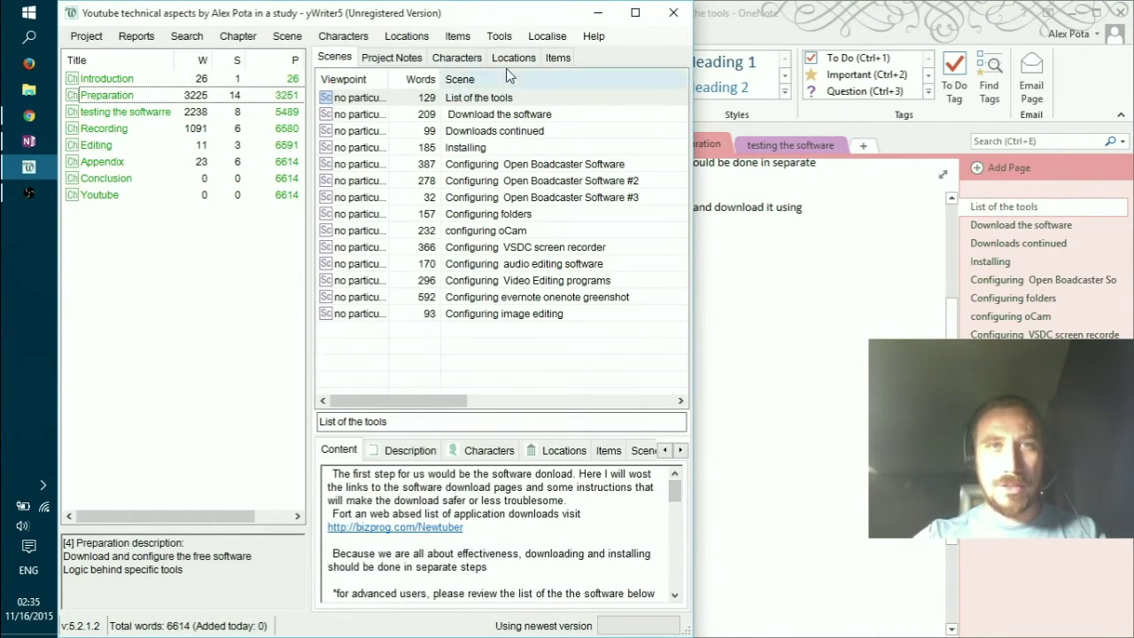
Step: Paste the Download the software scene text into the Download the software page
{"action": "left_click", "coordinate": [523, 116]}
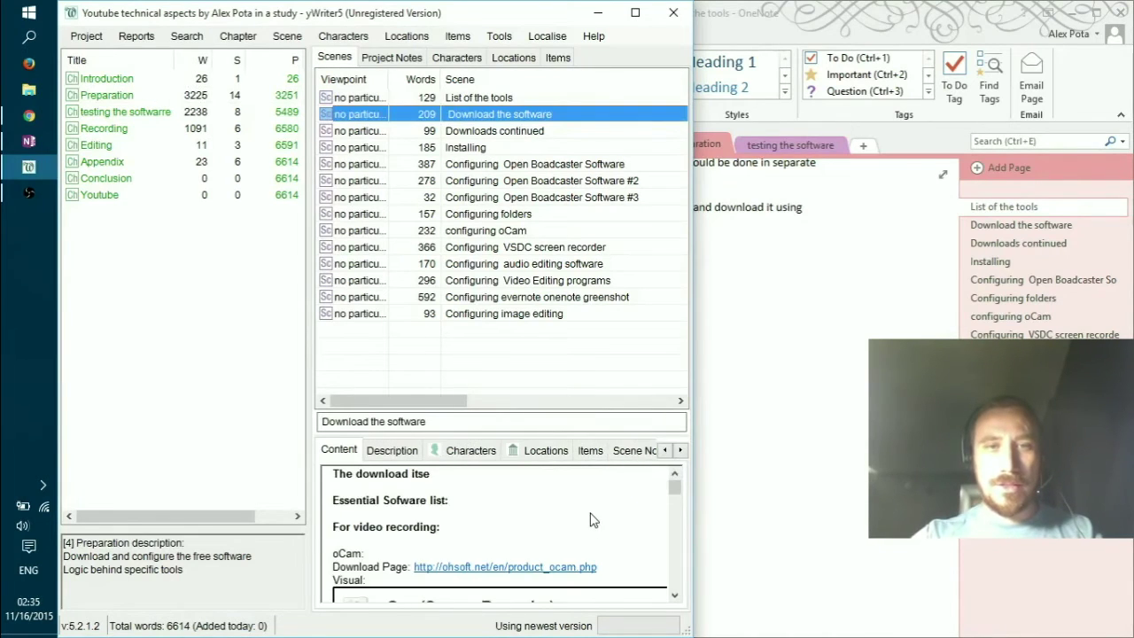
{"action": "left_click", "coordinate": [589, 495]}
{"action": "key", "text": "ctrl+a"}
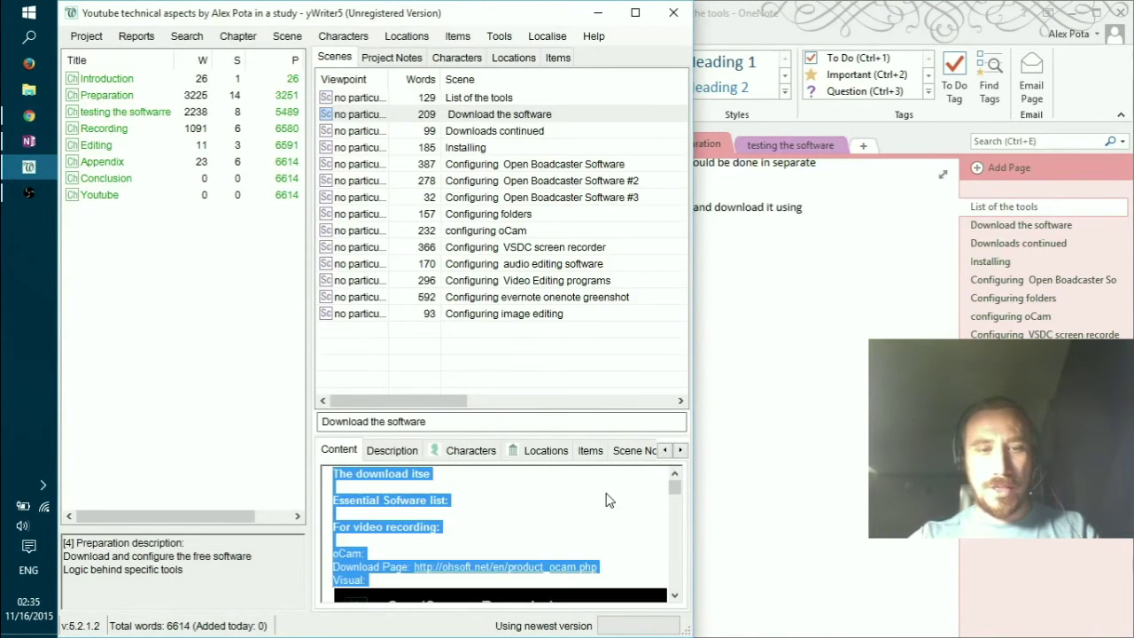
{"action": "left_click", "coordinate": [1044, 226]}
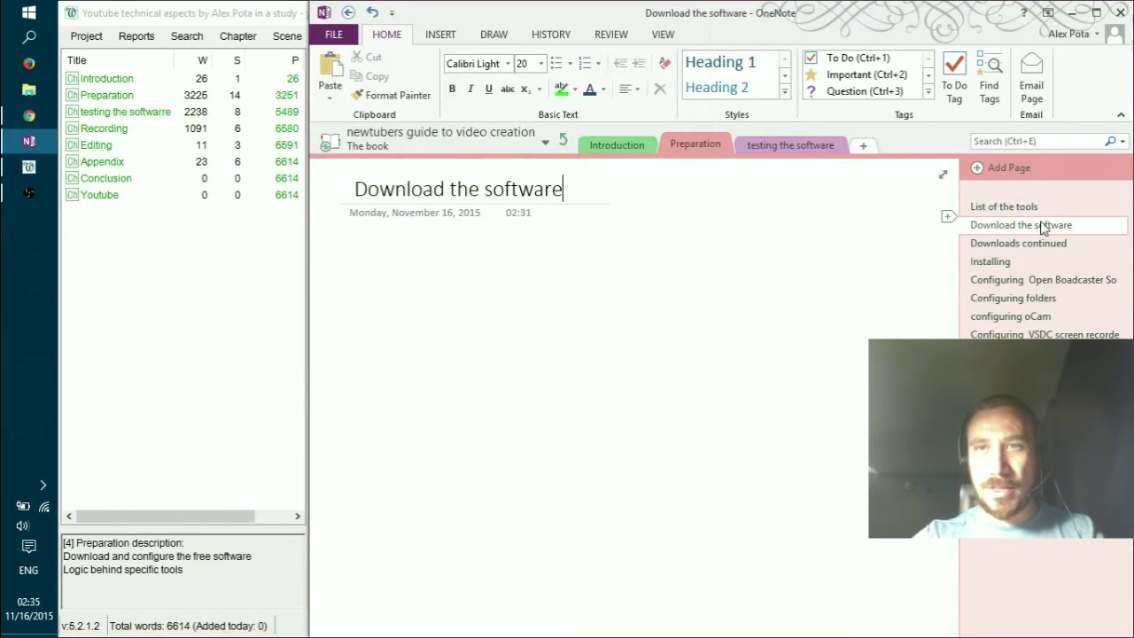
{"action": "left_click", "coordinate": [350, 244]}
{"action": "key", "text": "ctrl+v"}
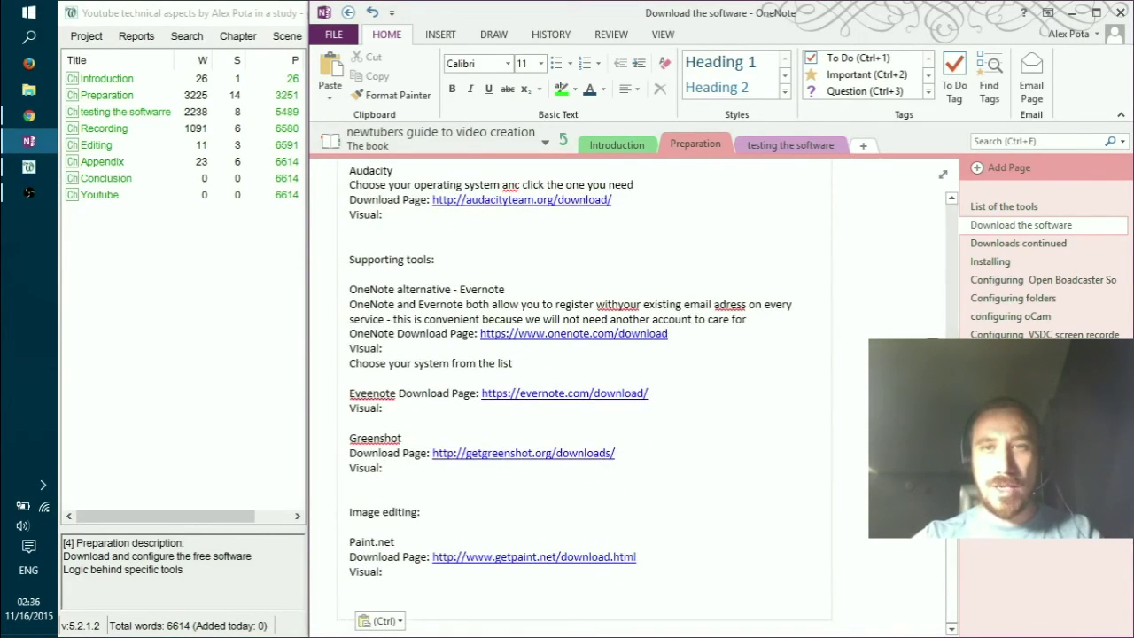
{"action": "scroll", "coordinate": [963, 196], "scroll_direction": "up", "scroll_amount": 10}
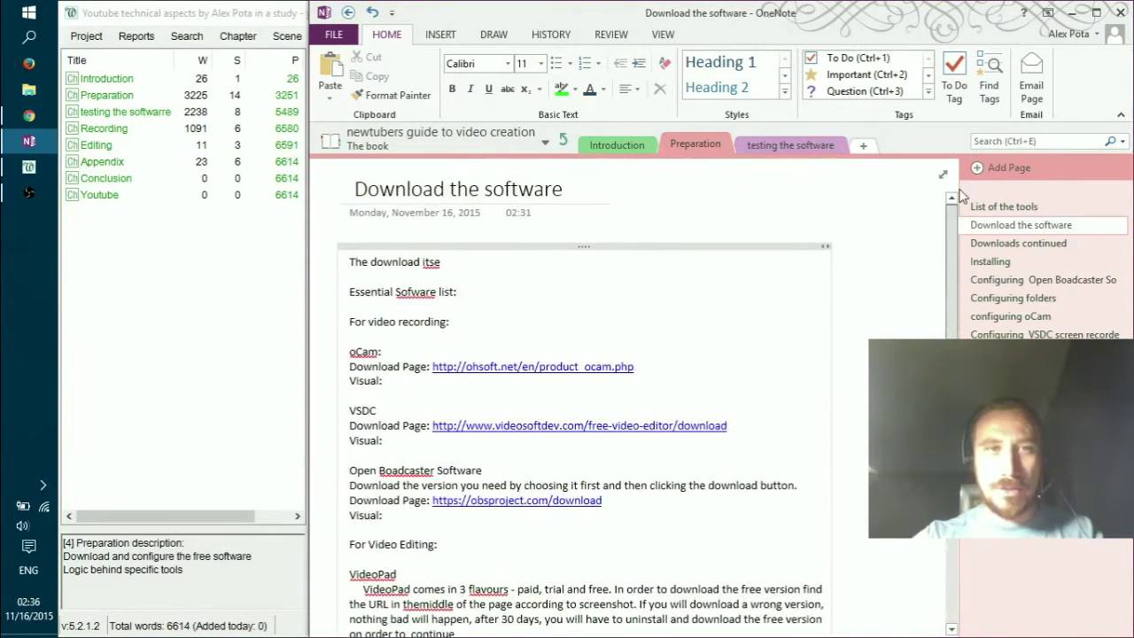
Step: Copy the full scene text and picture from yWriter's scene editor
{"action": "left_click", "coordinate": [110, 334]}
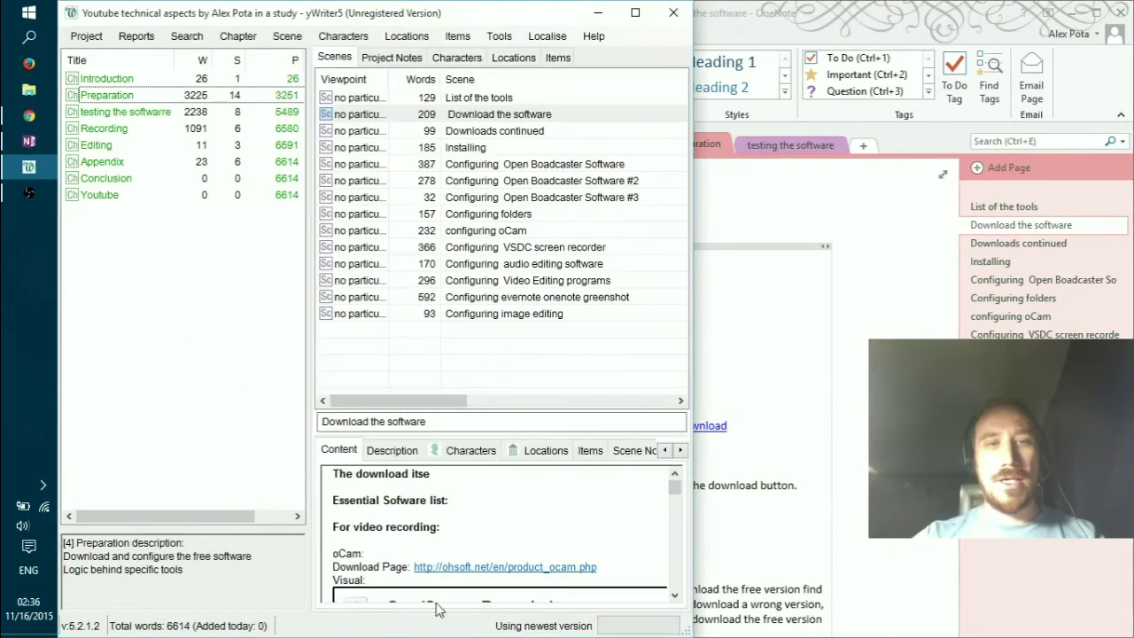
{"action": "left_click", "coordinate": [514, 116]}
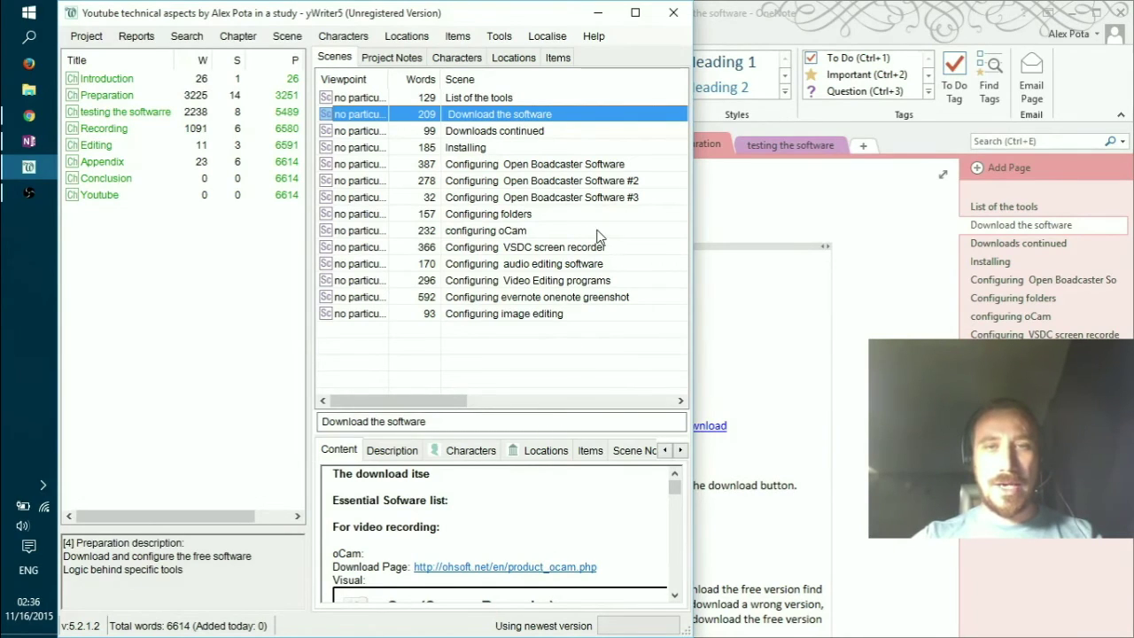
{"action": "left_click", "coordinate": [950, 296]}
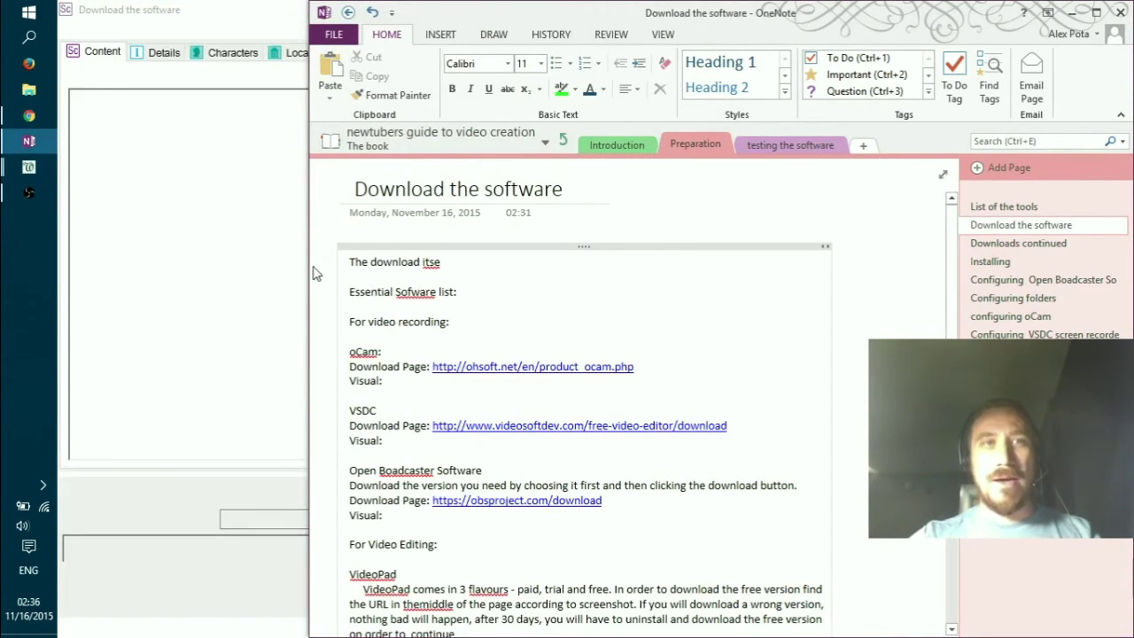
{"action": "left_click", "coordinate": [263, 145]}
{"action": "key", "text": "ctrl+a"}
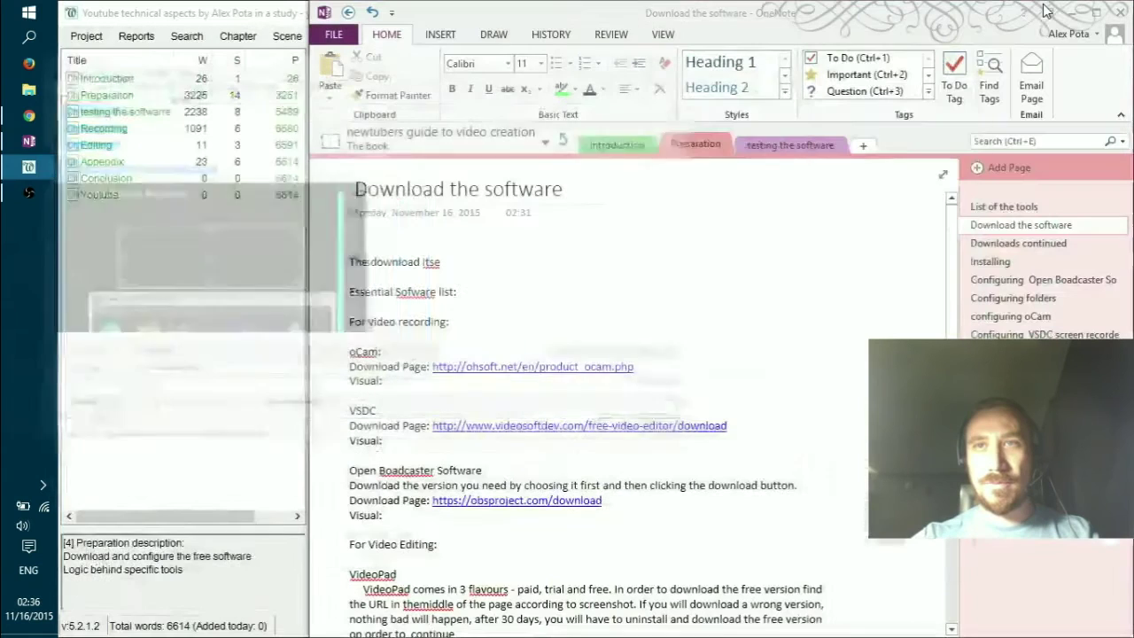
{"action": "left_click", "coordinate": [1038, 9]}
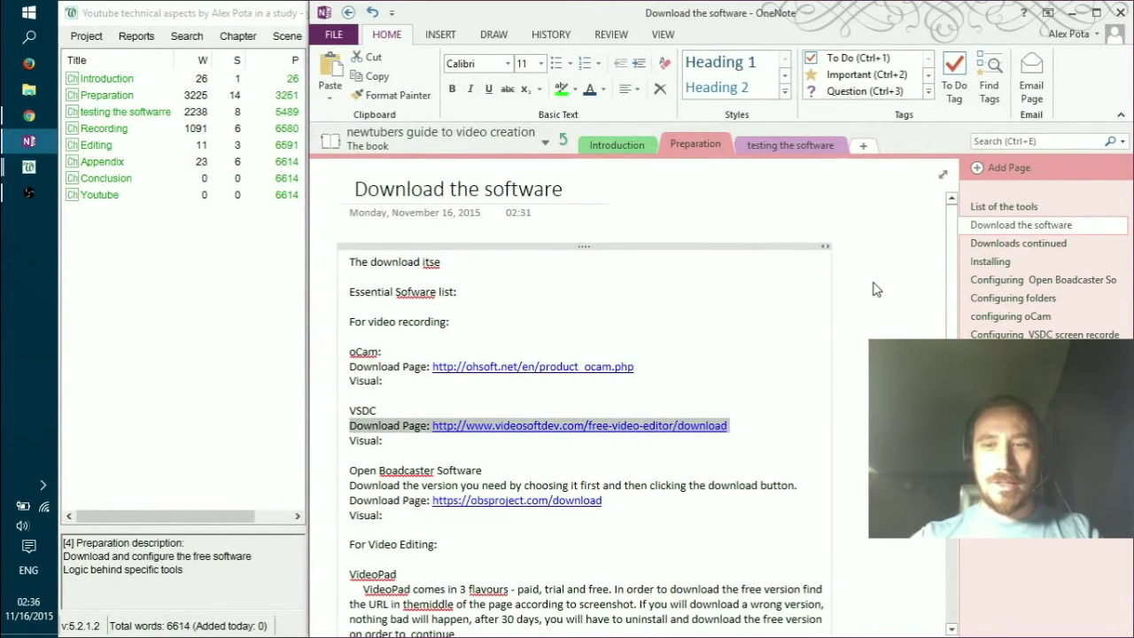
Step: Replace the page's earlier note with the scene text and picture
{"action": "key", "text": "Delete"}
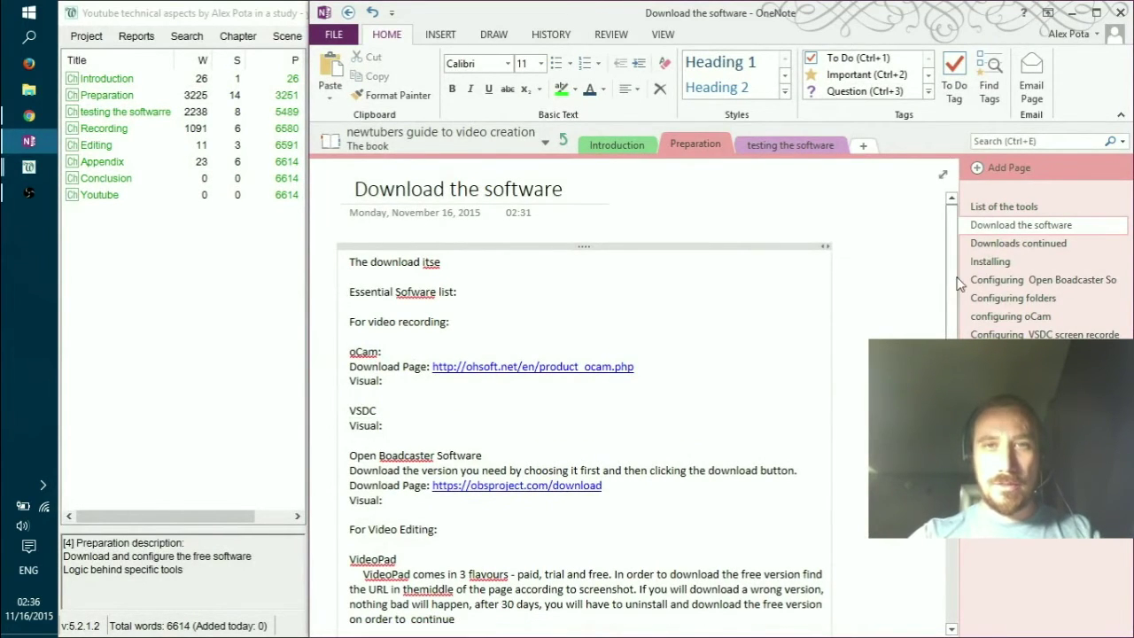
{"action": "left_click", "coordinate": [641, 248]}
{"action": "key", "text": "Delete"}
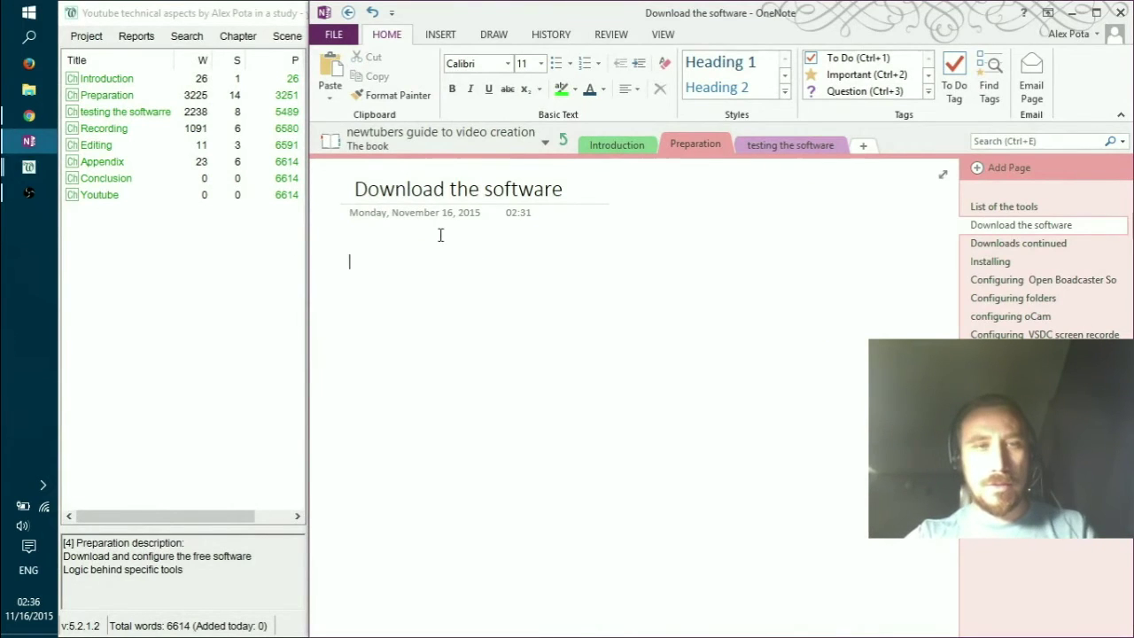
{"action": "key", "text": "ctrl+v"}
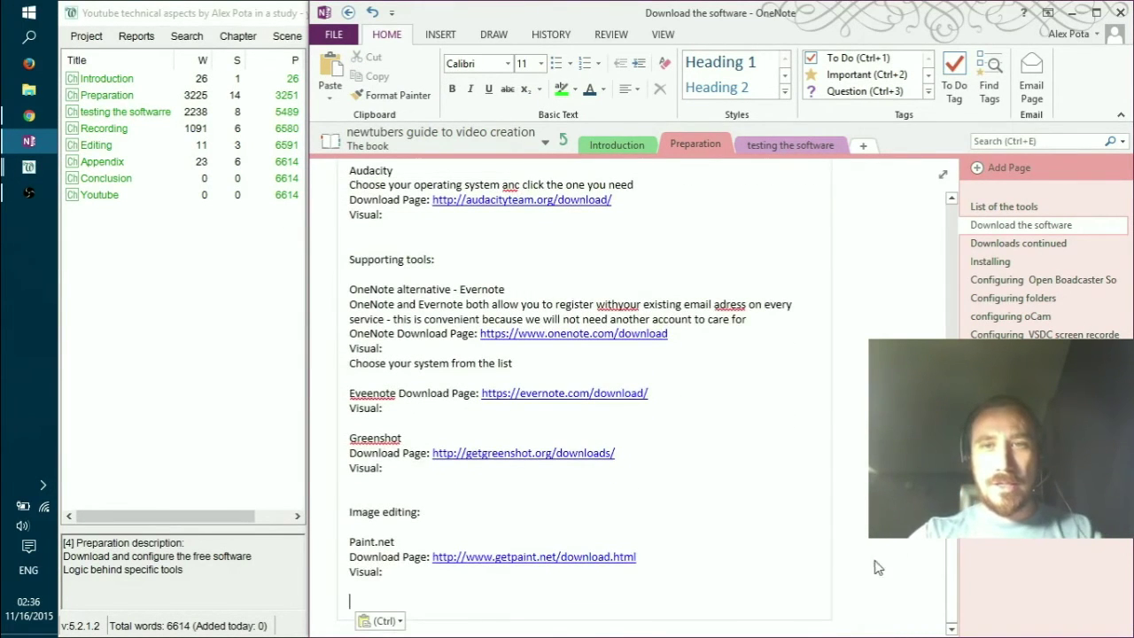
{"action": "left_click_drag", "start_coordinate": [951, 585], "coordinate": [957, 257]}
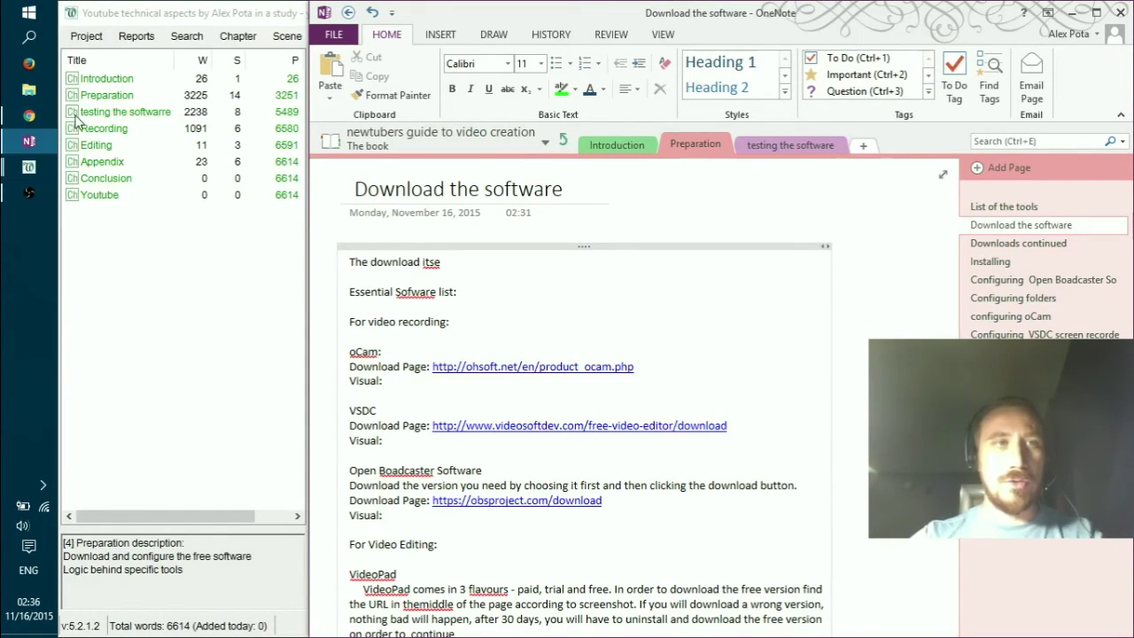
{"action": "left_click", "coordinate": [35, 94]}
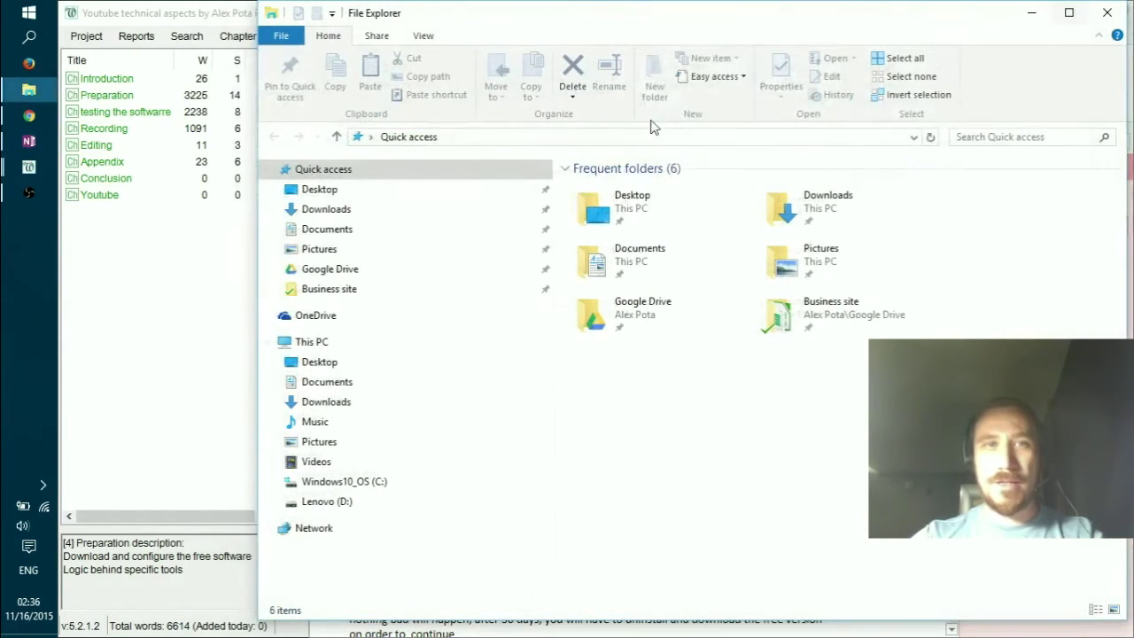
Step: Browse Google Drive > projects > New folder > RTF5 and pick RTF_00002.rtf using yWriter's file names
{"action": "left_click", "coordinate": [328, 267]}
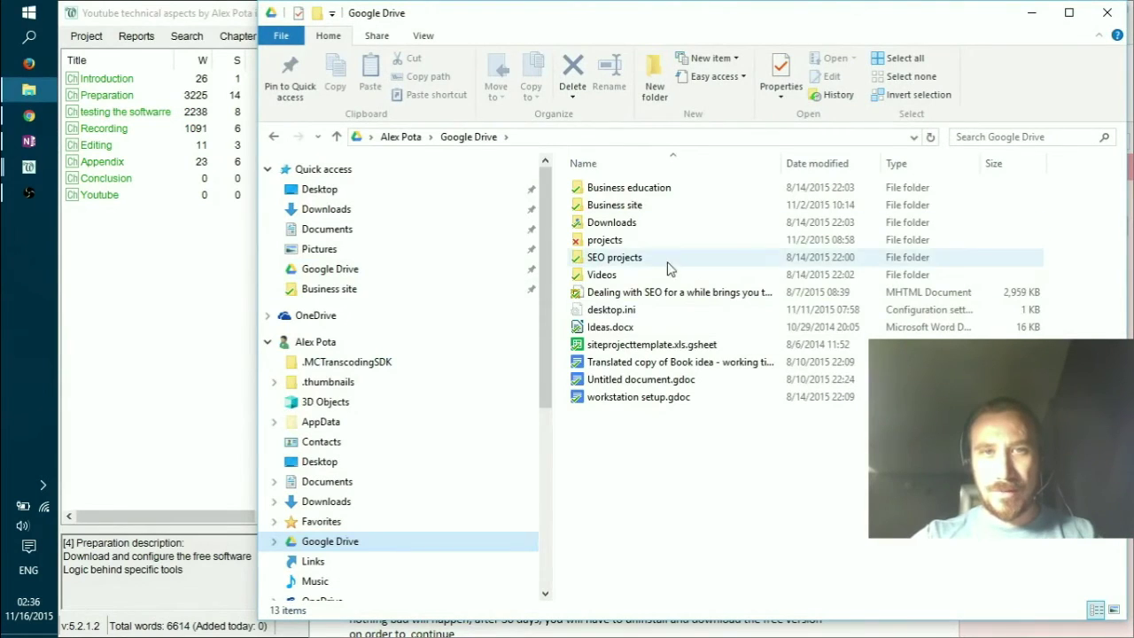
{"action": "double_click", "coordinate": [606, 241]}
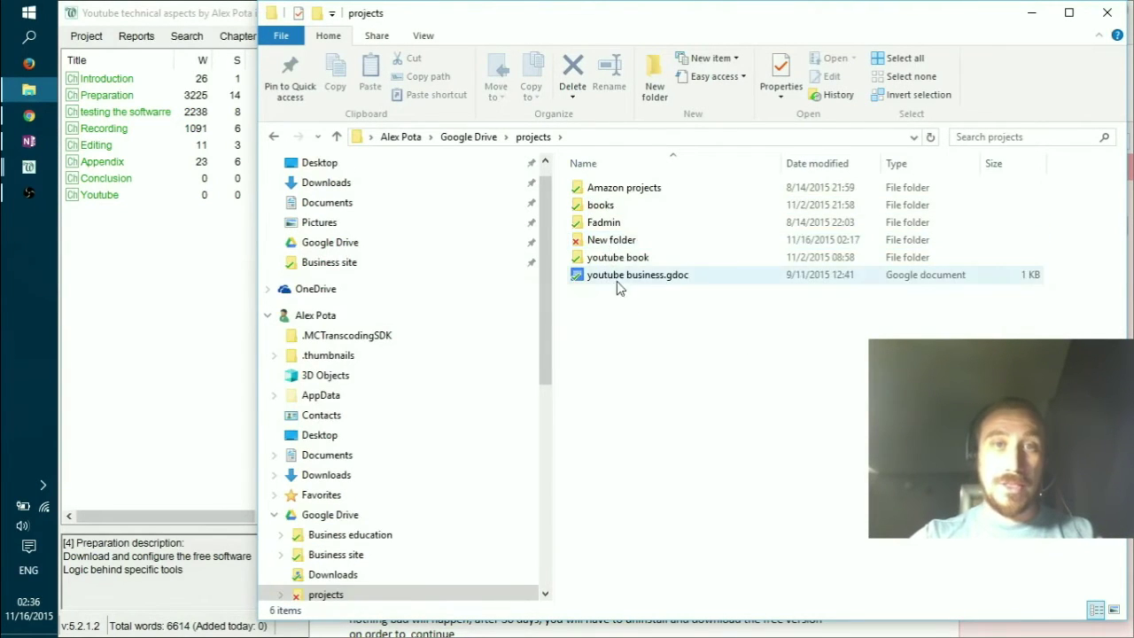
{"action": "double_click", "coordinate": [609, 242]}
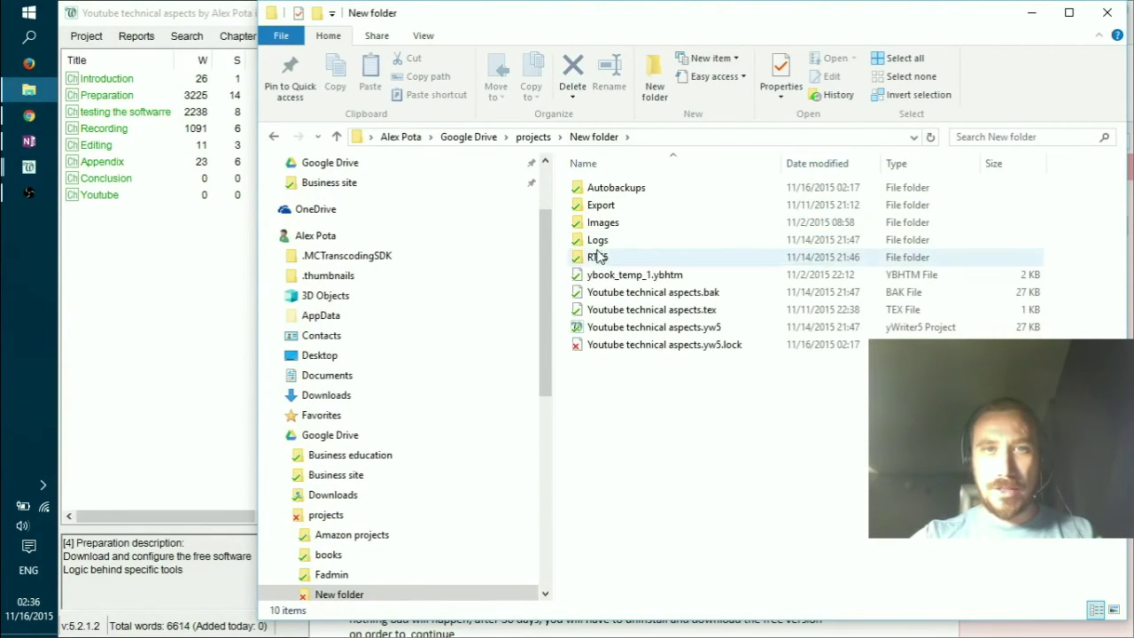
{"action": "double_click", "coordinate": [598, 256]}
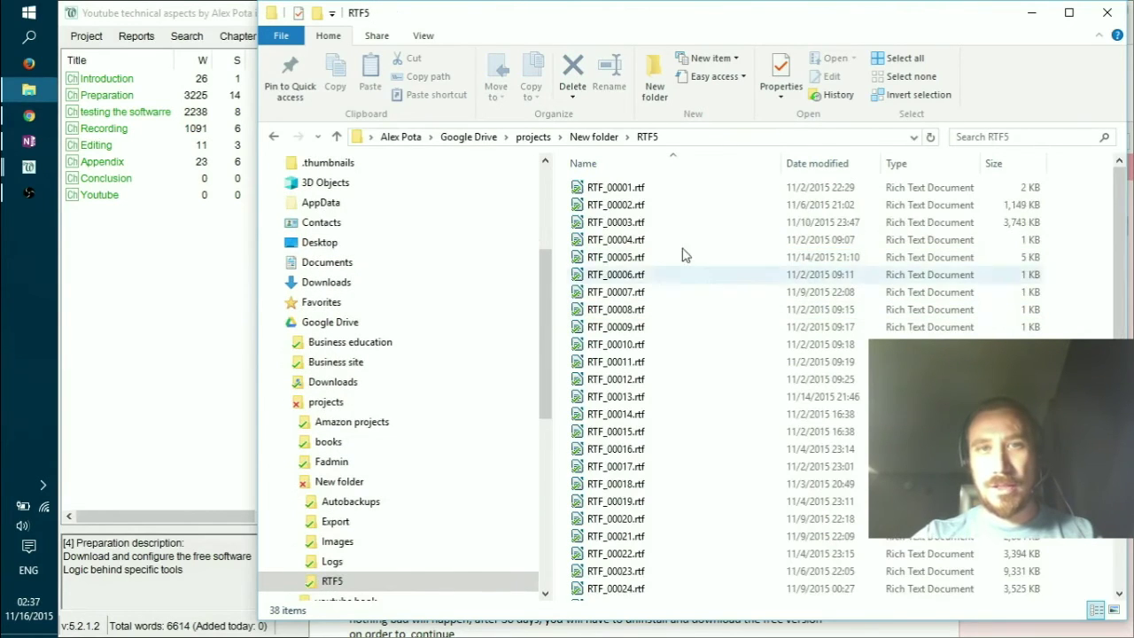
{"action": "left_click", "coordinate": [169, 286]}
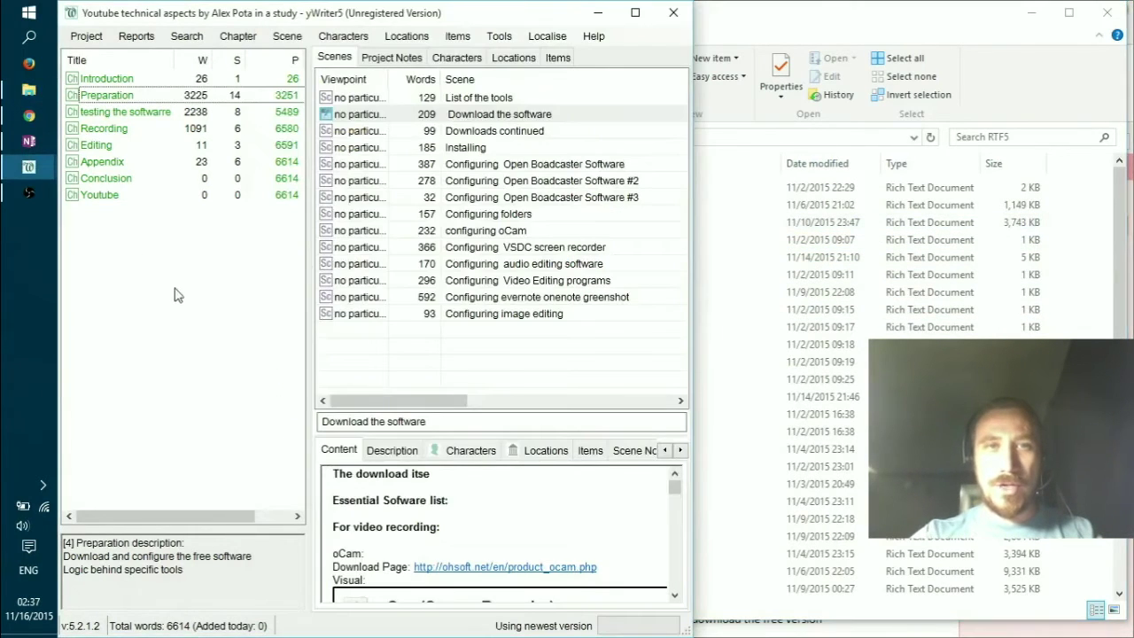
{"action": "left_click", "coordinate": [635, 12]}
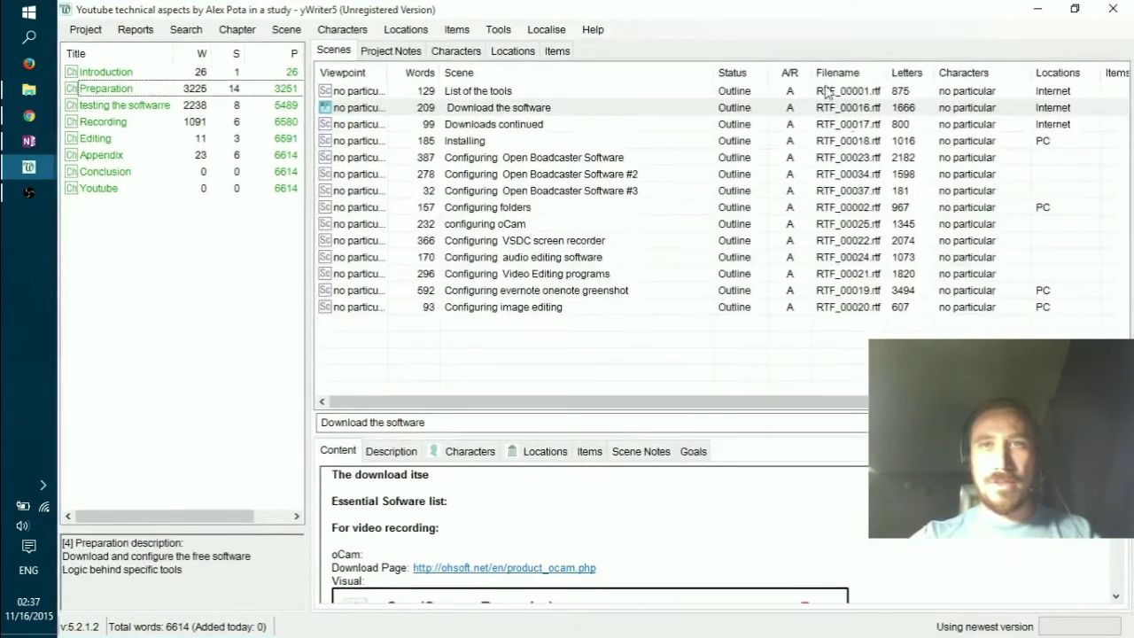
{"action": "key", "text": "alt+Tab"}
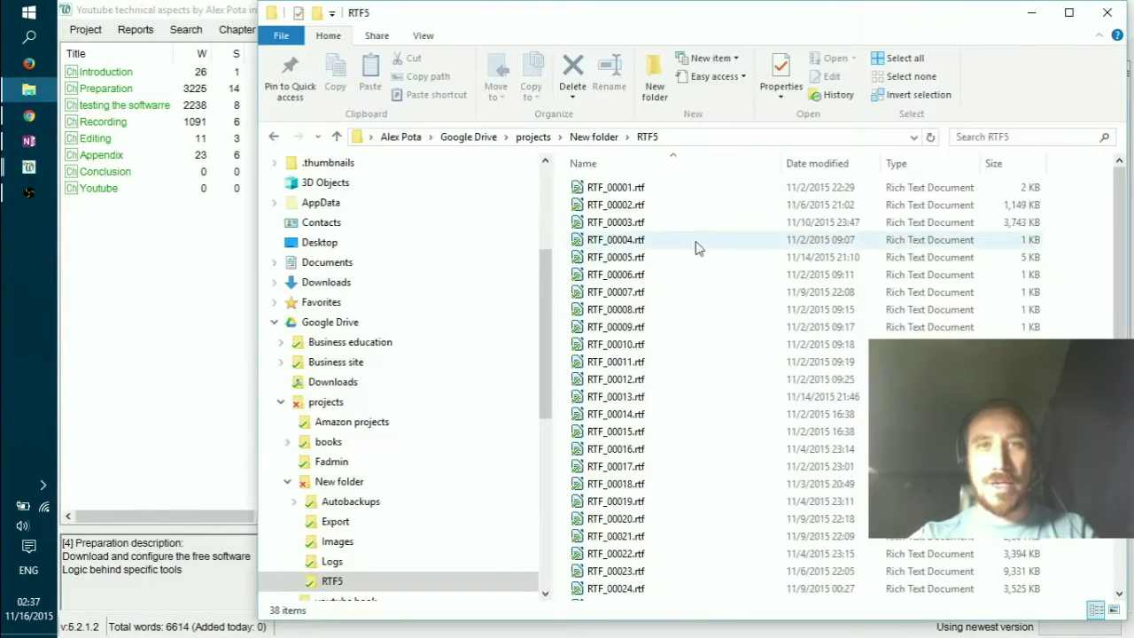
{"action": "left_click", "coordinate": [662, 190]}
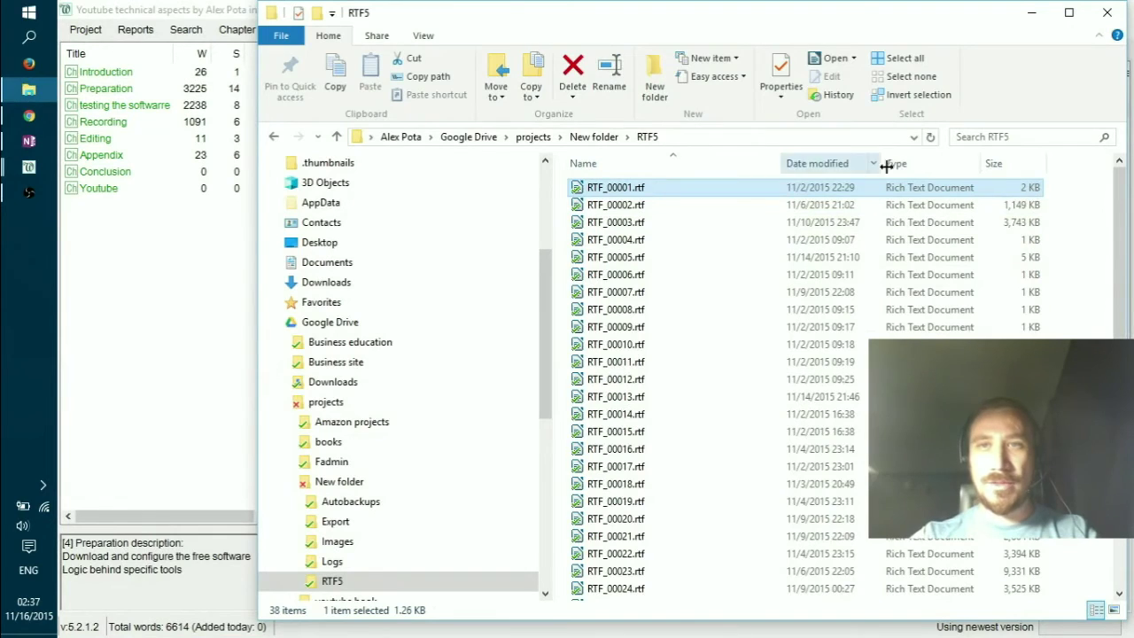
{"action": "left_click", "coordinate": [700, 206]}
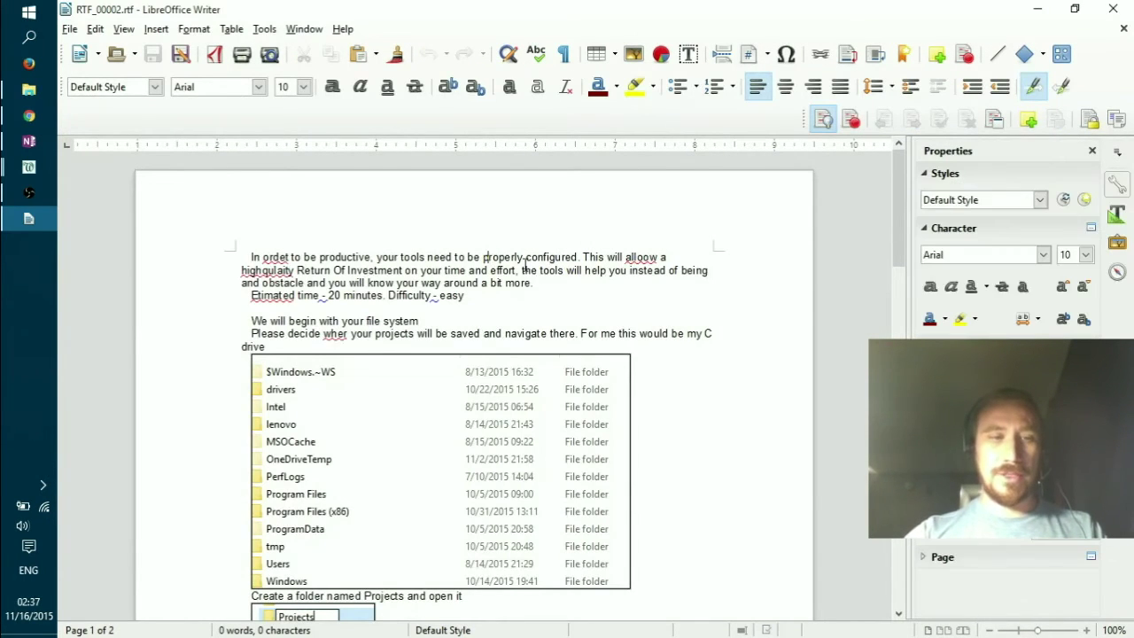
Step: Paste the Writer scene text over the Download the software page's old note, keeping source formatting
{"action": "key", "text": "ctrl+a"}
{"action": "key", "text": "alt+Tab"}
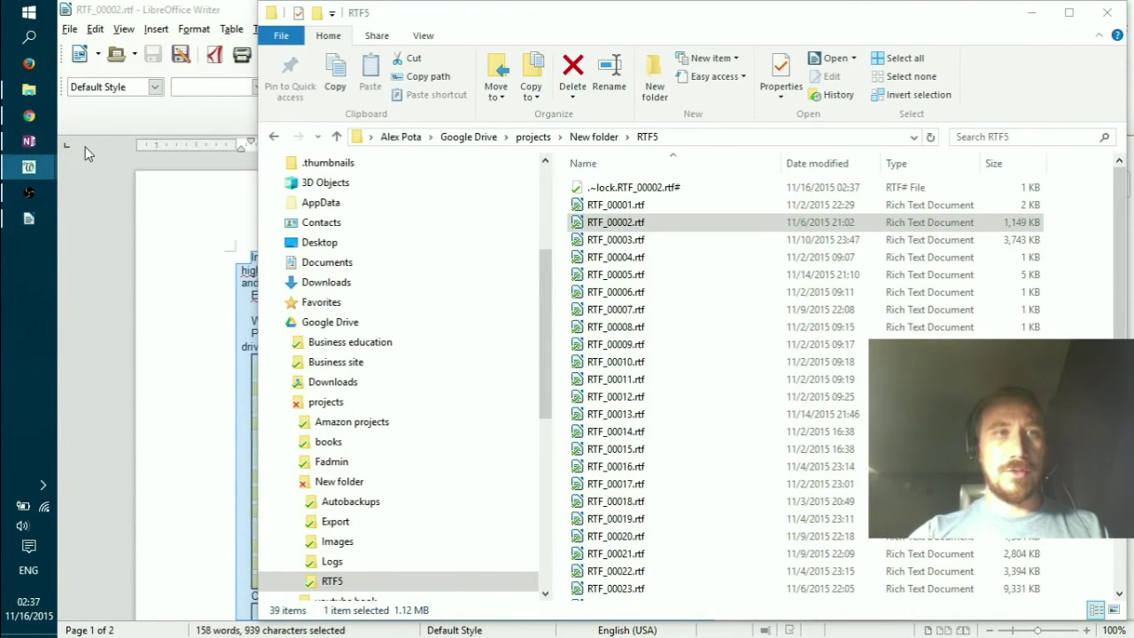
{"action": "left_click", "coordinate": [31, 143]}
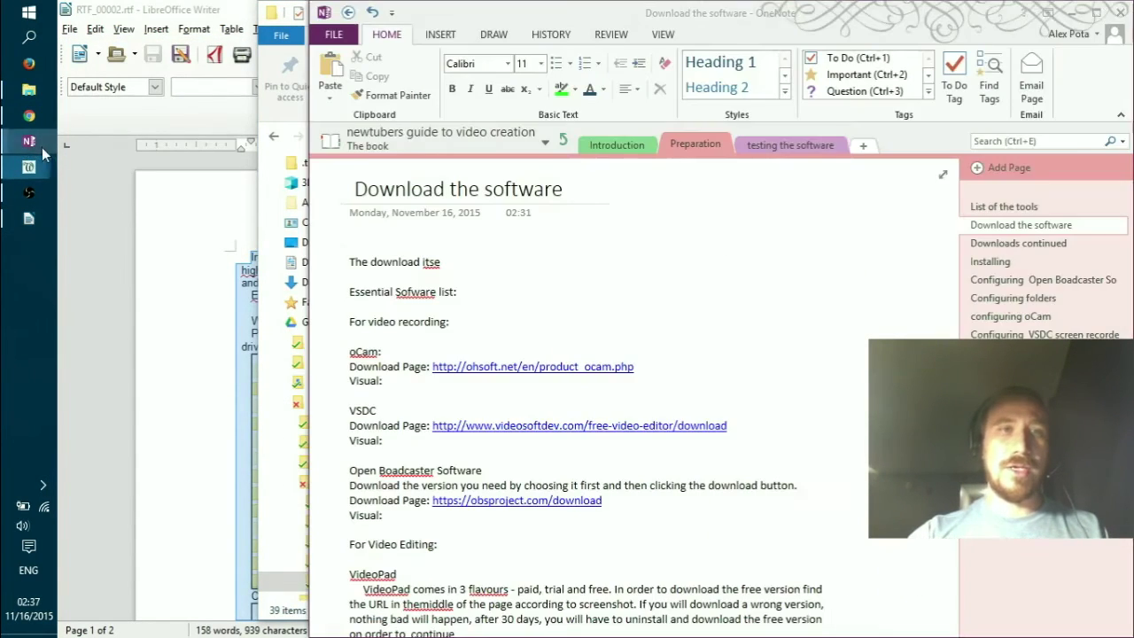
{"action": "left_click", "coordinate": [673, 244]}
{"action": "key", "text": "Delete"}
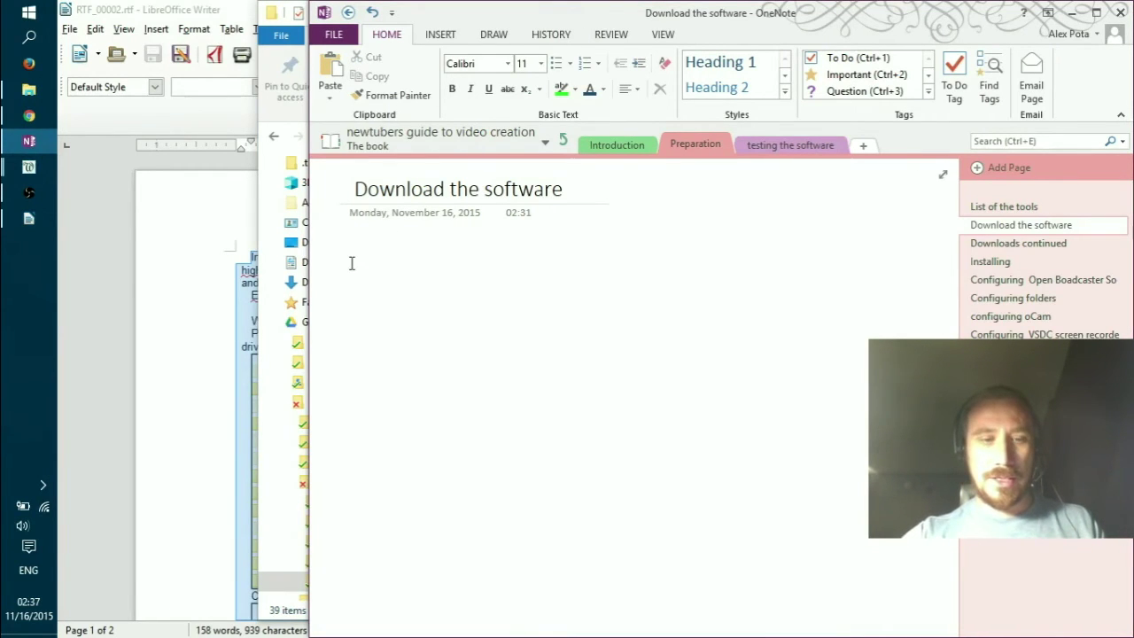
{"action": "key", "text": "ctrl+v"}
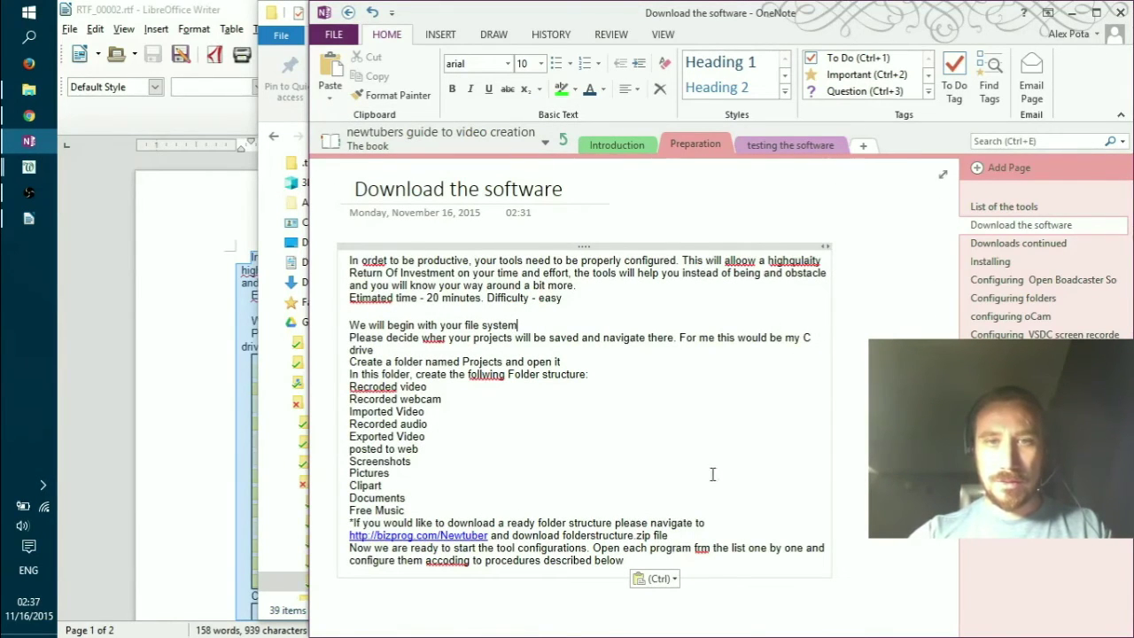
{"action": "left_click", "coordinate": [651, 579]}
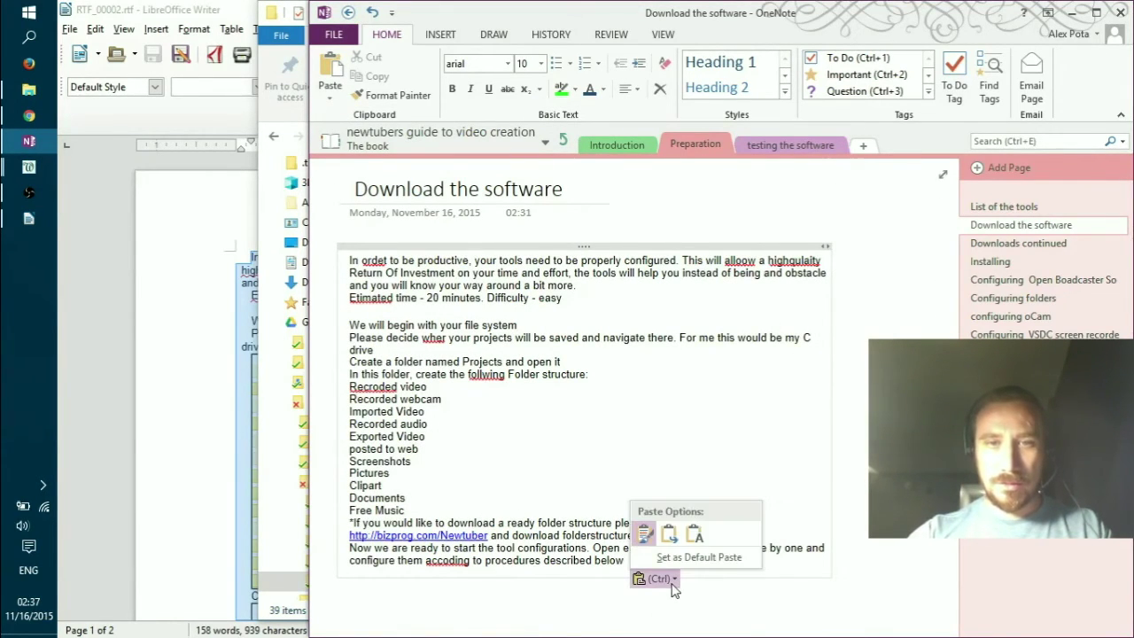
{"action": "left_click", "coordinate": [645, 534]}
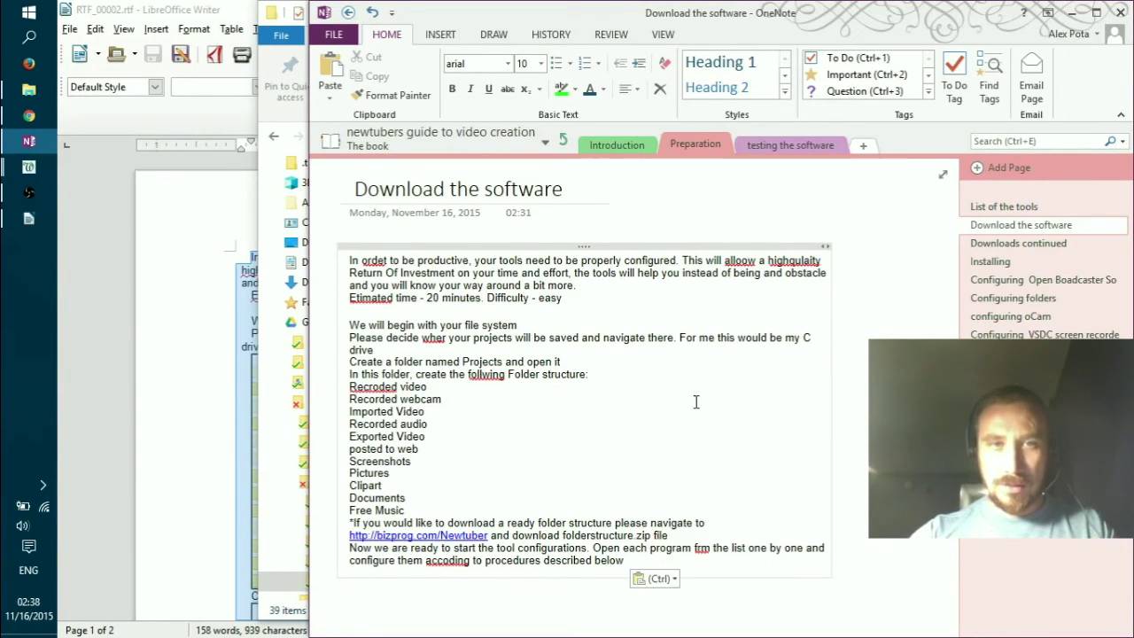
Step: Recopy the whole scene from Writer and paste it again over the page's note text
{"action": "left_click", "coordinate": [184, 349]}
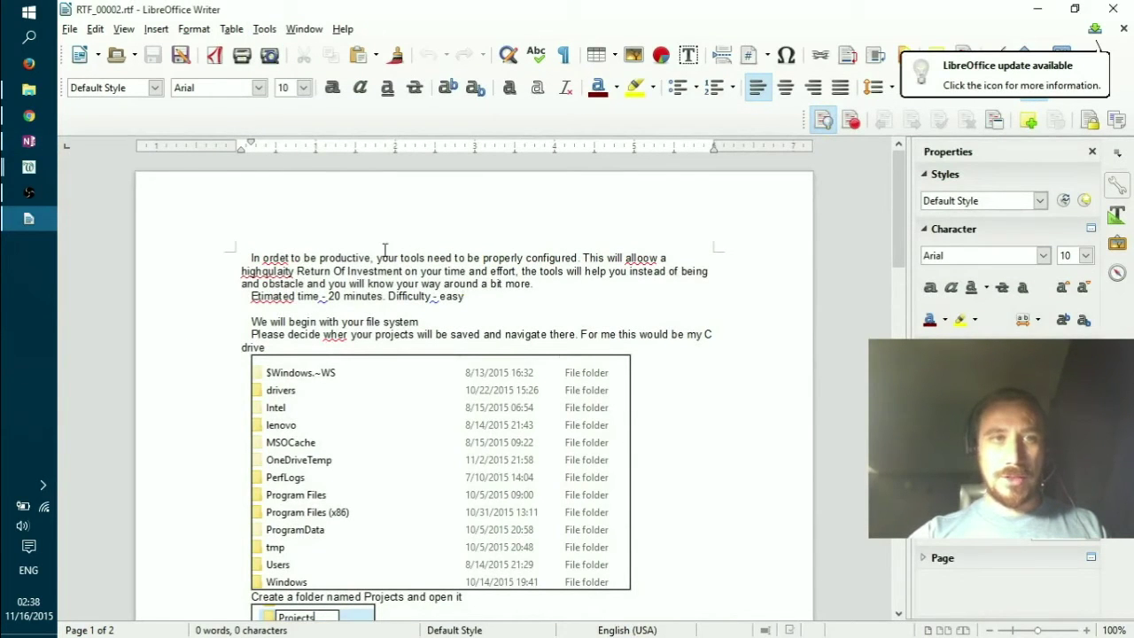
{"action": "key", "text": "ctrl+a"}
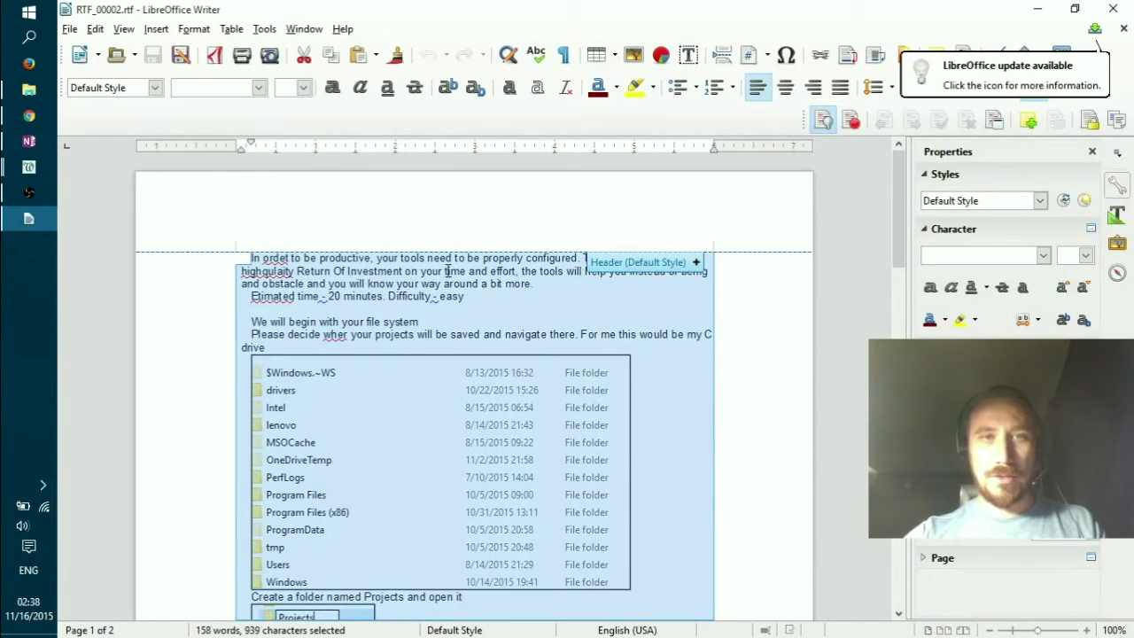
{"action": "left_click", "coordinate": [448, 271]}
{"action": "key", "text": "ctrl+a"}
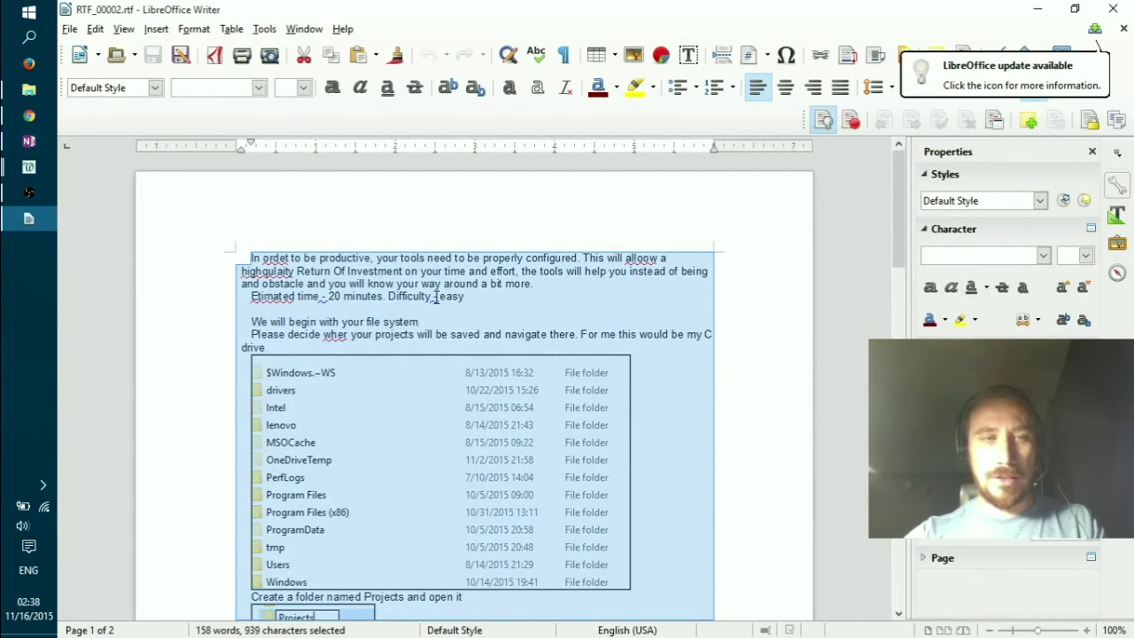
{"action": "key", "text": "alt+Tab"}
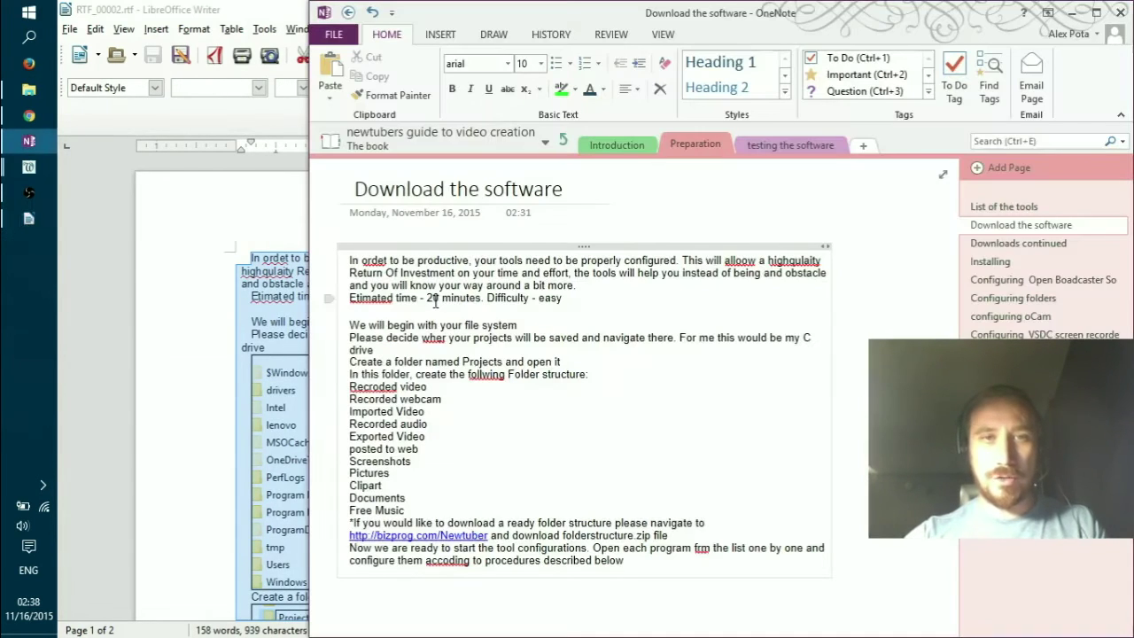
{"action": "triple_click", "coordinate": [659, 370]}
{"action": "left_click", "coordinate": [772, 246]}
{"action": "key", "text": "ctrl+c"}
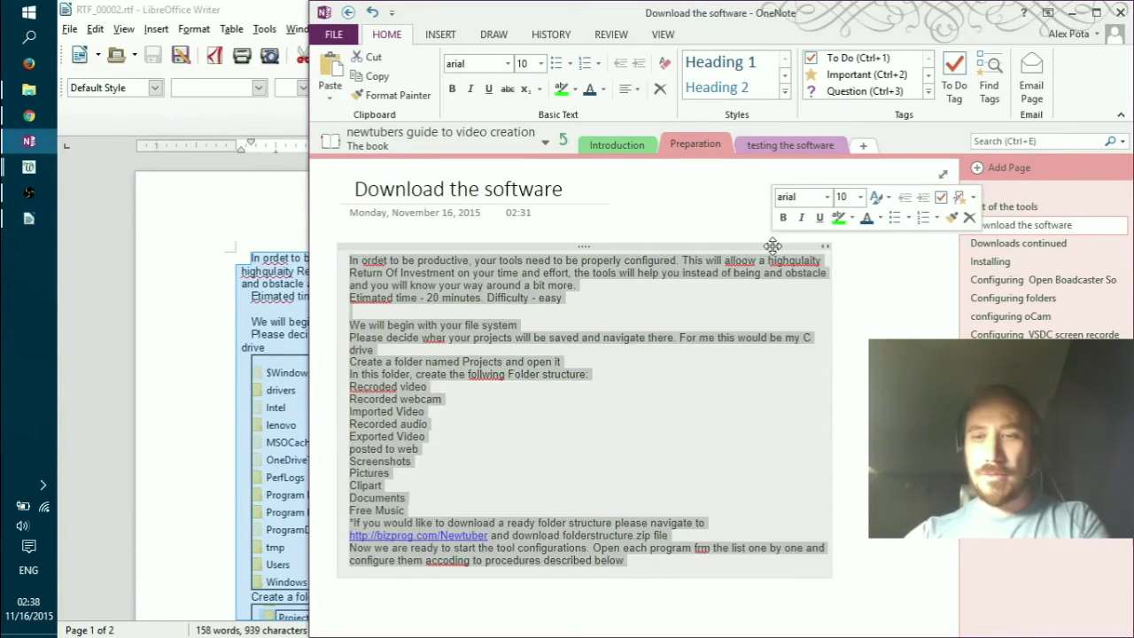
{"action": "key", "text": "Delete"}
{"action": "key", "text": "ctrl+z"}
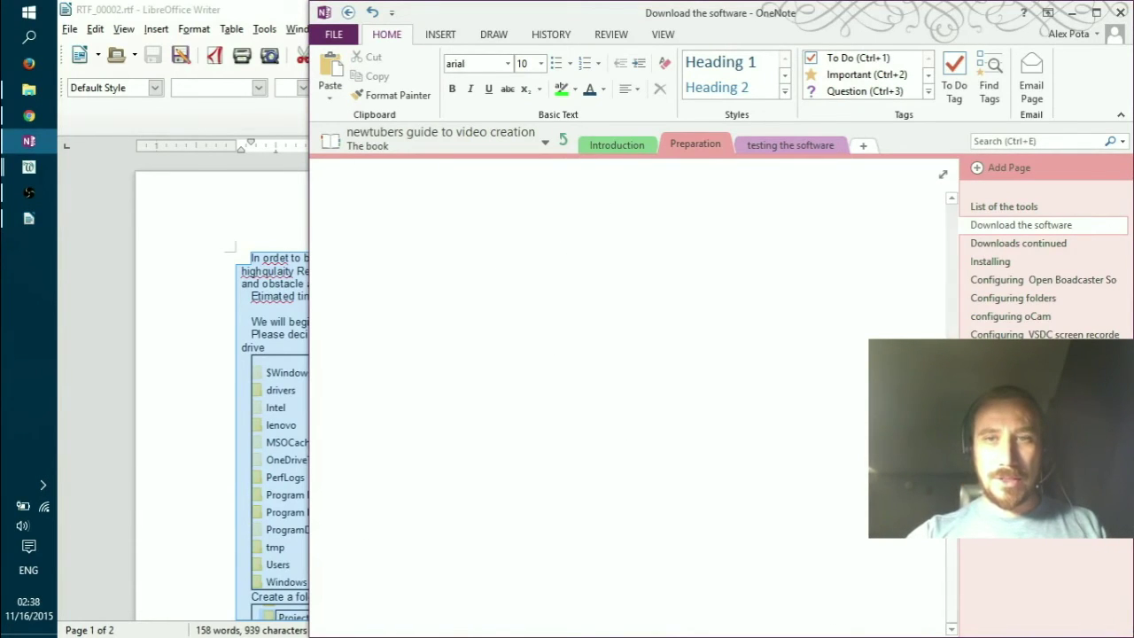
{"action": "key", "text": "ctrl+v"}
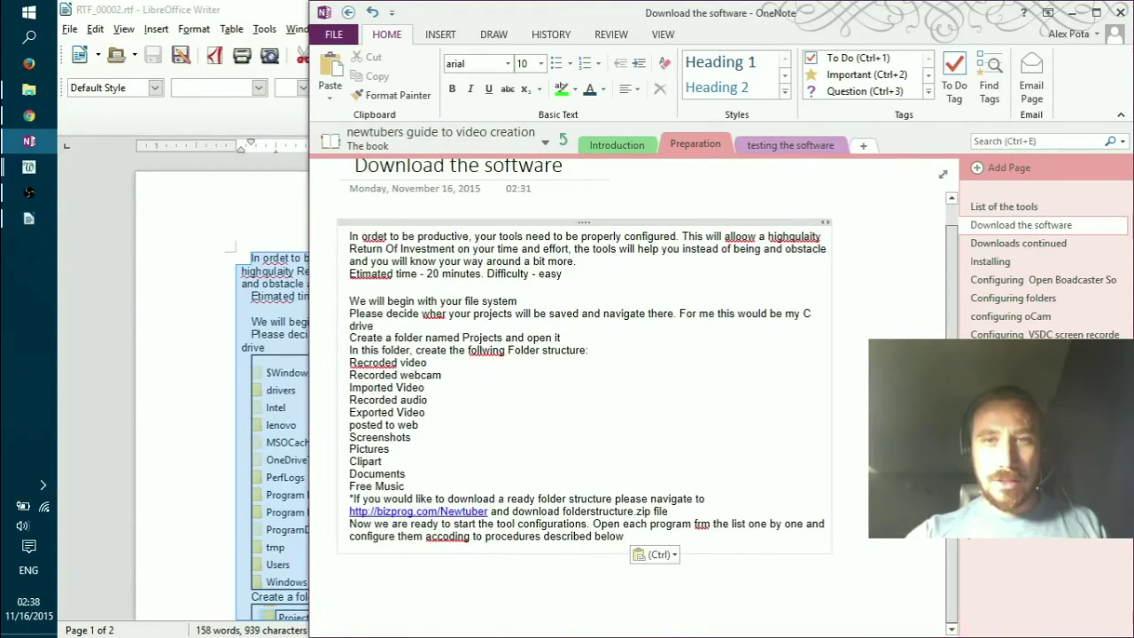
{"action": "key", "text": "alt+Tab"}
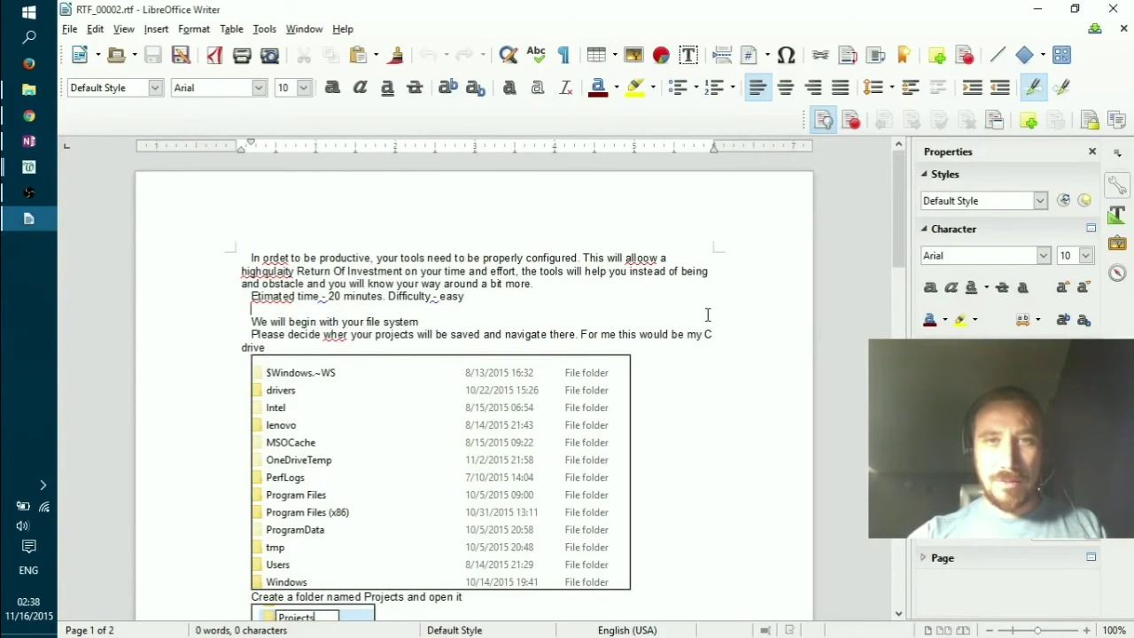
{"action": "key", "text": "alt+Tab"}
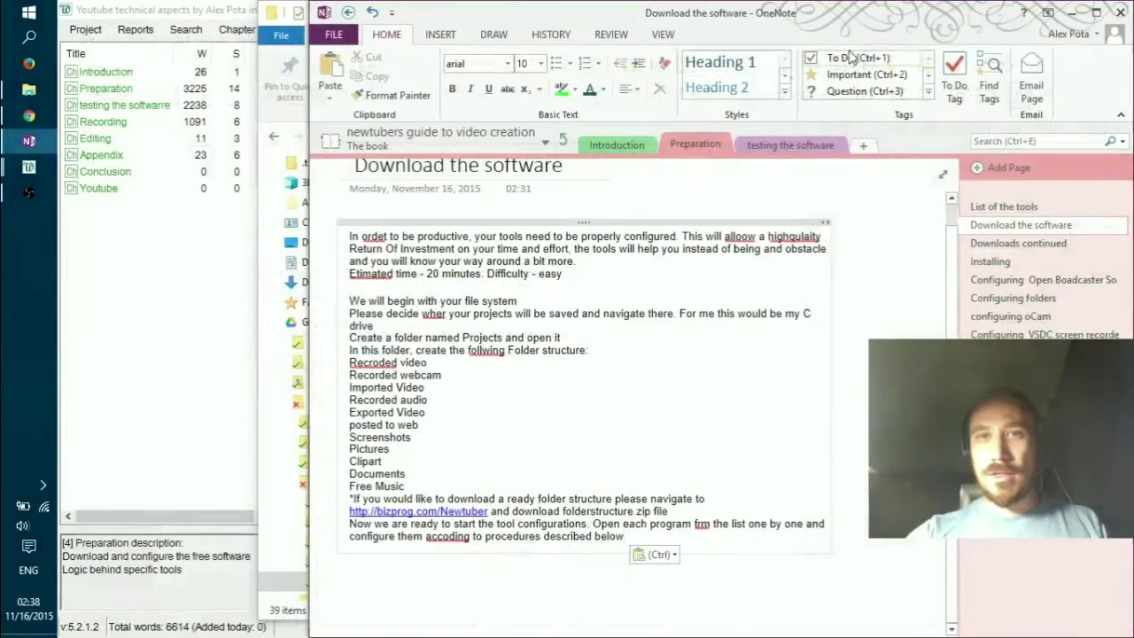
Step: Open RTF_00002.rtf with WordPad, chosen from the list of more programs
{"action": "left_click", "coordinate": [28, 93]}
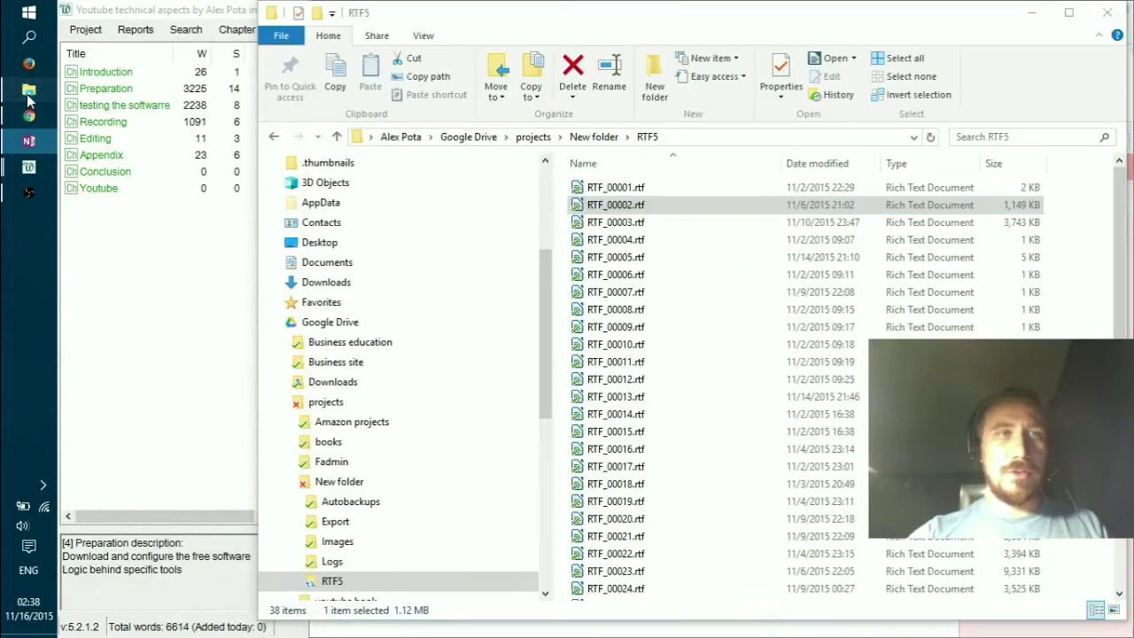
{"action": "right_click", "coordinate": [628, 215]}
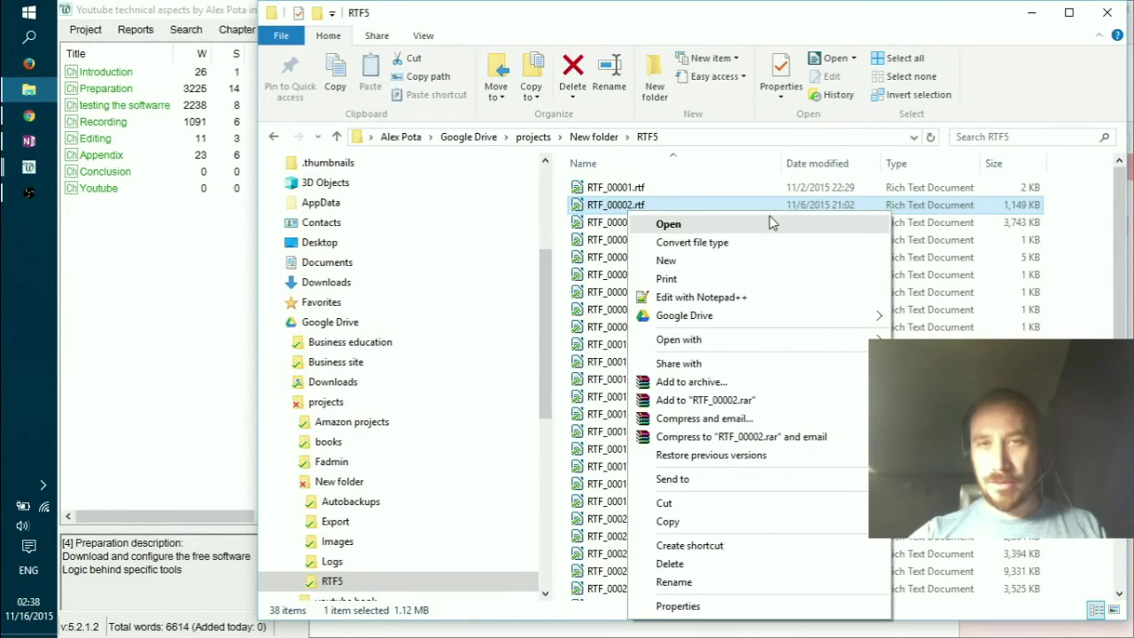
{"action": "mouse_move", "coordinate": [825, 316]}
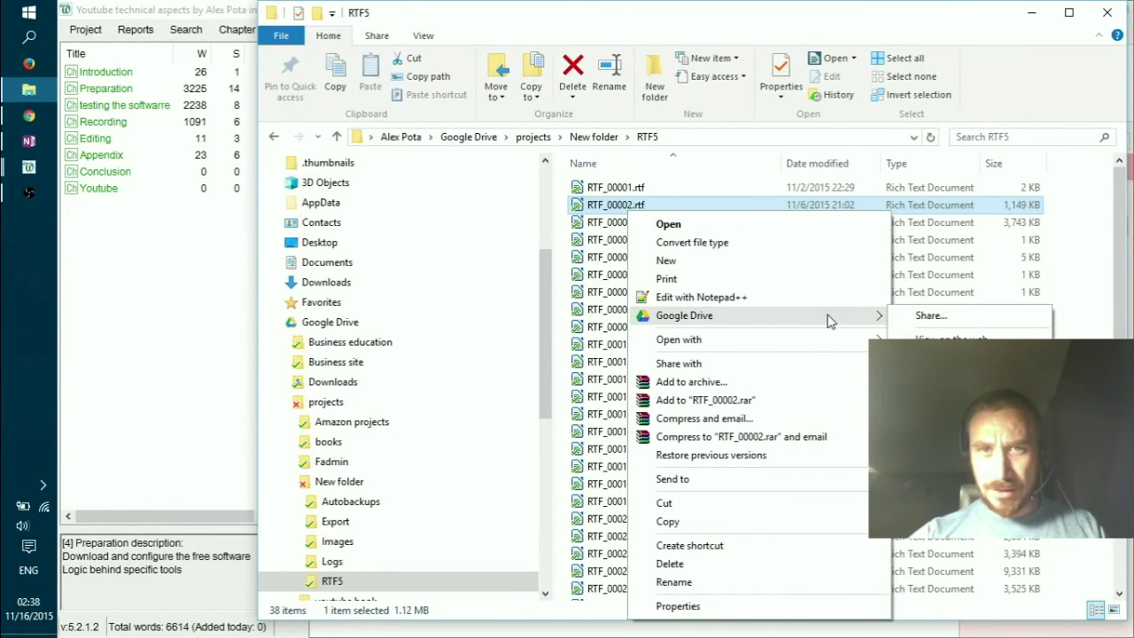
{"action": "mouse_move", "coordinate": [832, 347]}
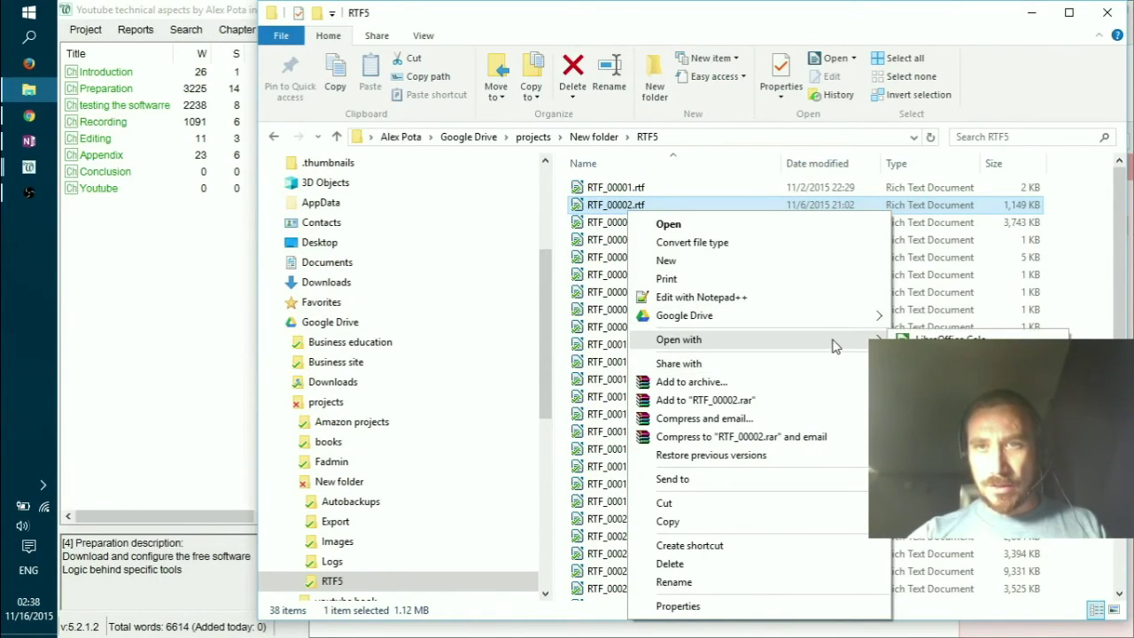
{"action": "key", "text": "Escape"}
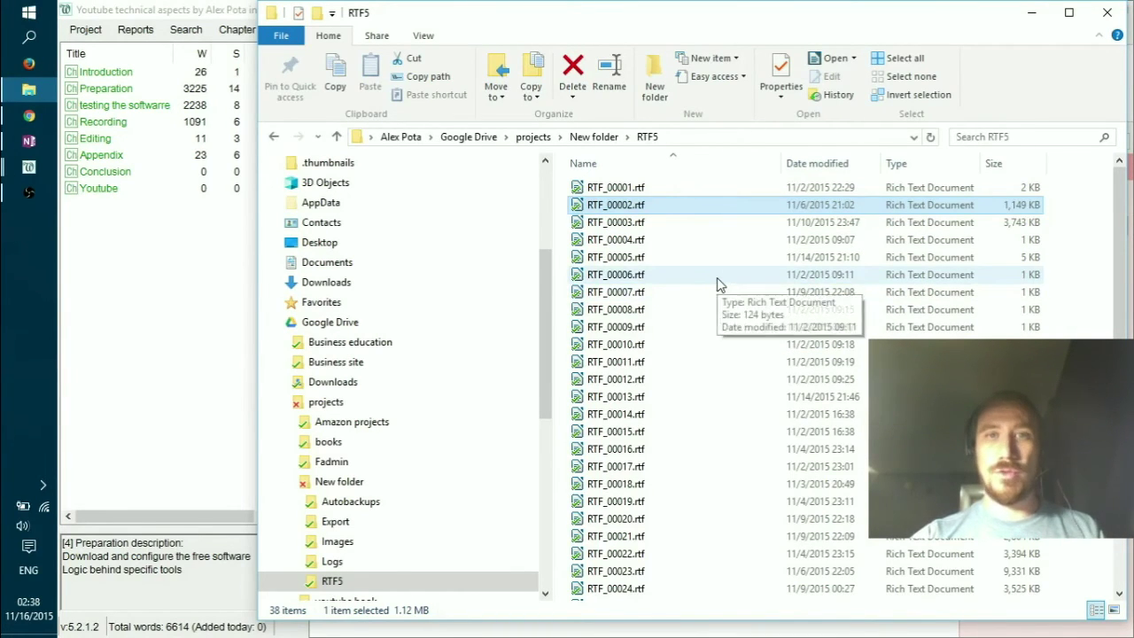
{"action": "key", "text": "Return"}
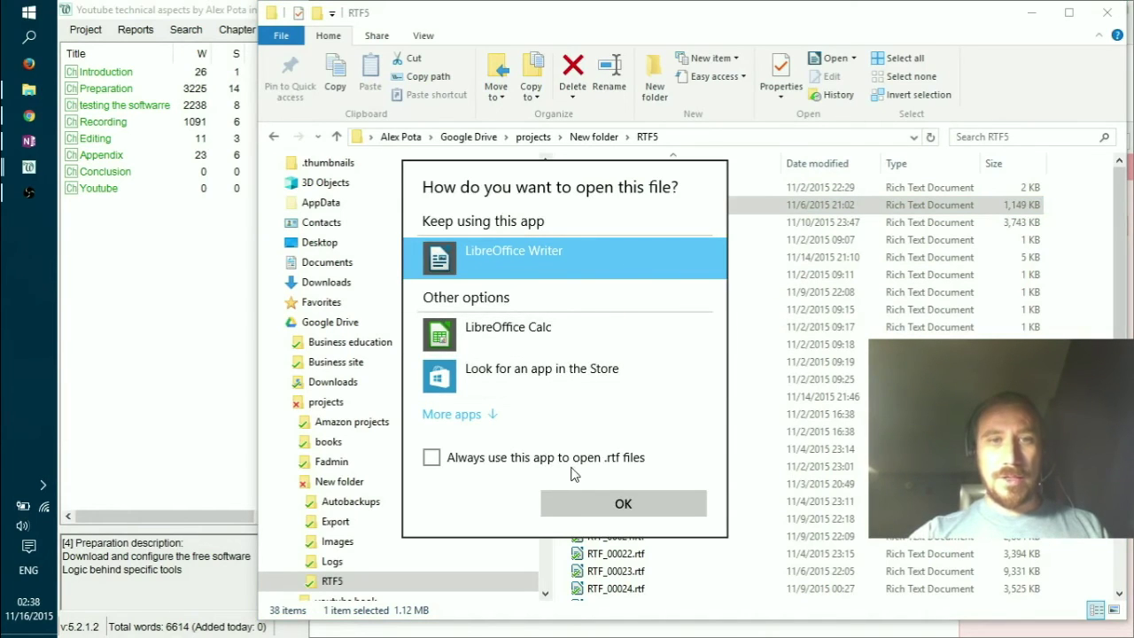
{"action": "left_click", "coordinate": [486, 416]}
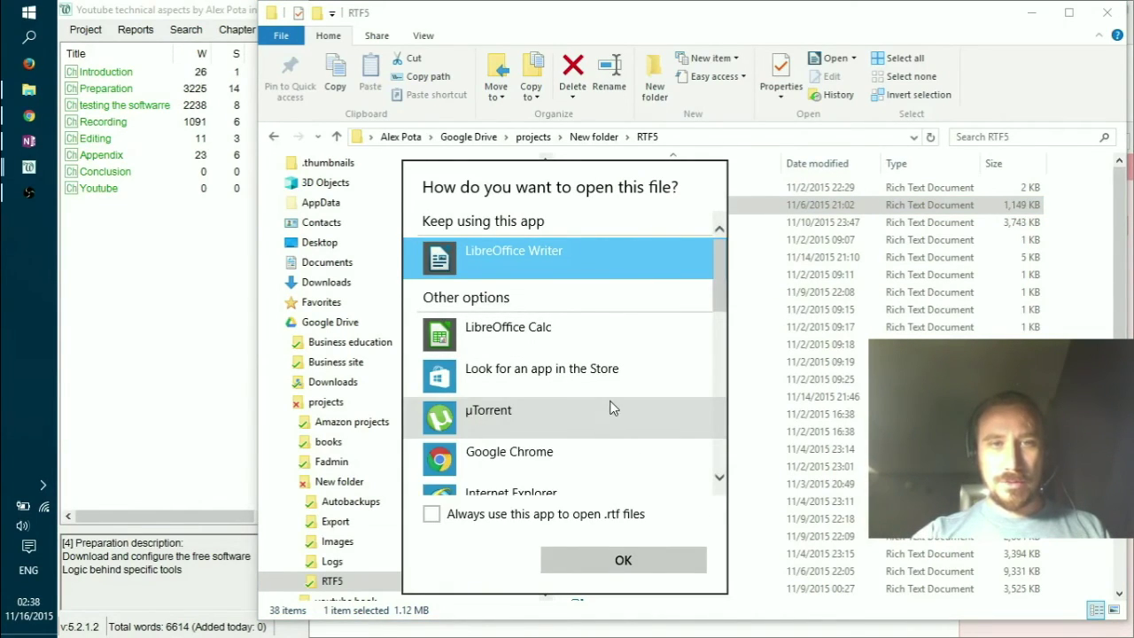
{"action": "scroll", "coordinate": [610, 407], "scroll_direction": "down", "scroll_amount": 10}
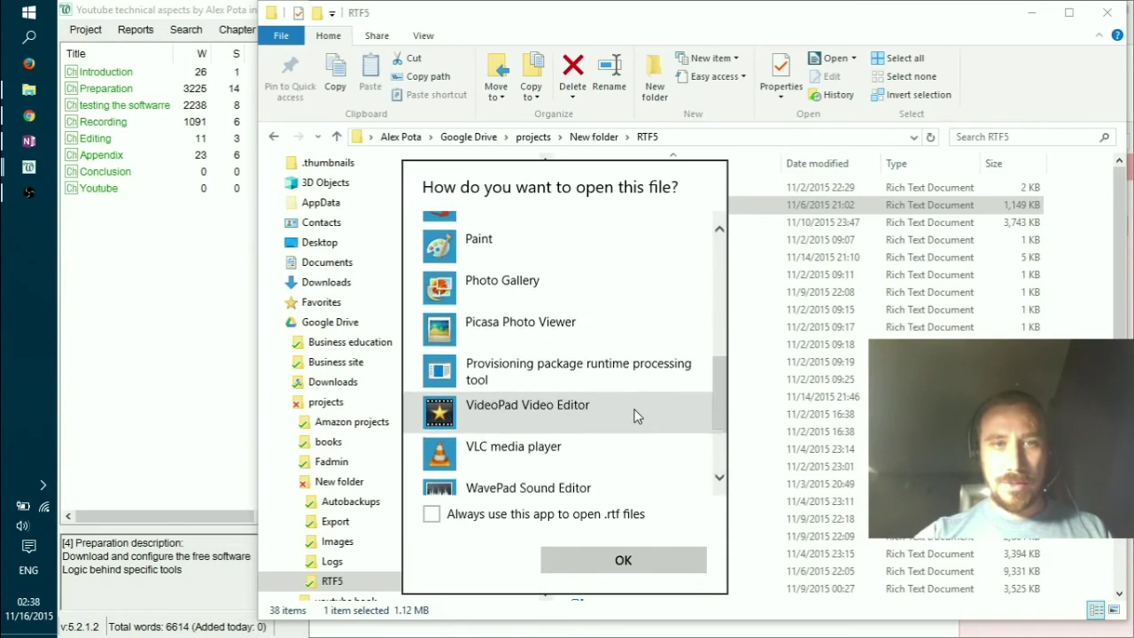
{"action": "scroll", "coordinate": [634, 416], "scroll_direction": "down", "scroll_amount": 3}
{"action": "left_click", "coordinate": [506, 441]}
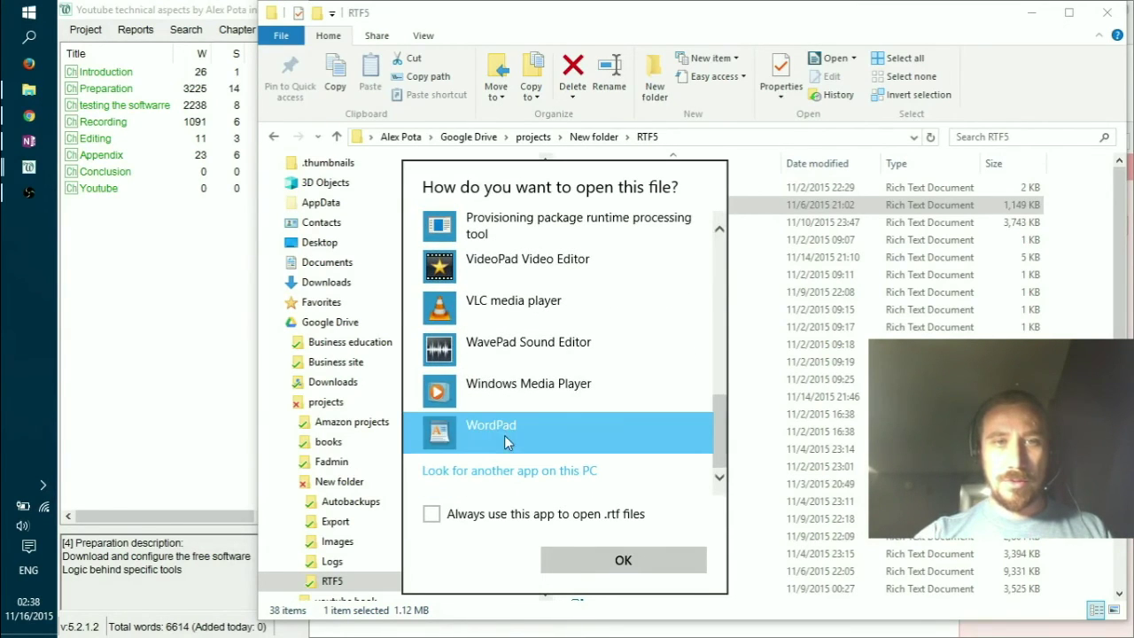
{"action": "left_click", "coordinate": [623, 567]}
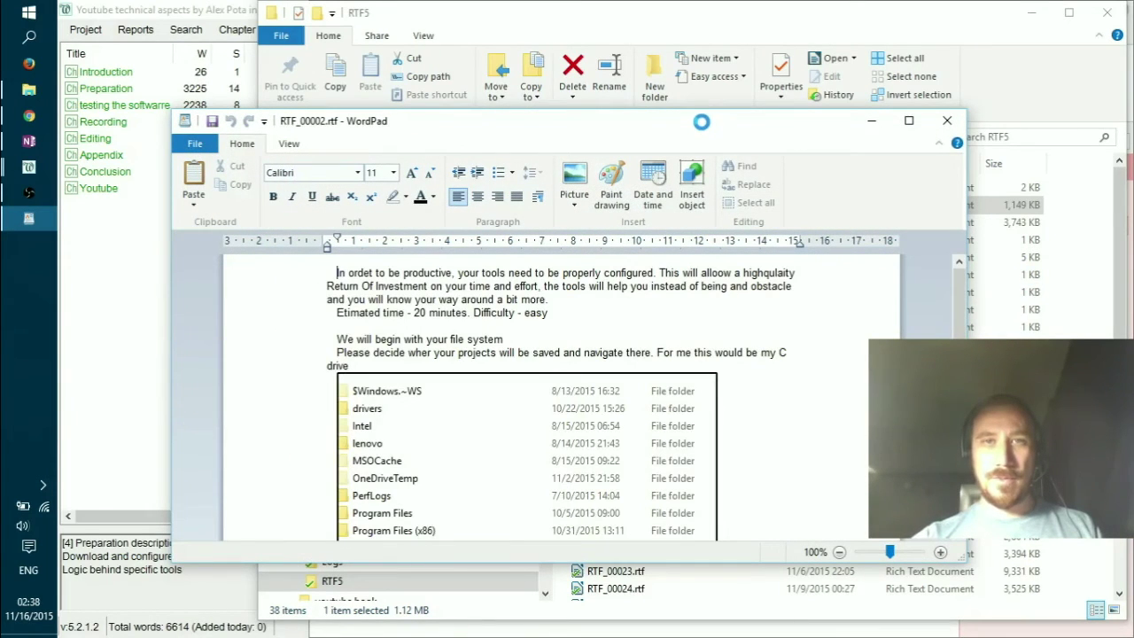
Step: Replace the Download the software page's note with the full WordPad document, trimming the trailing empty line
{"action": "double_click", "coordinate": [703, 121]}
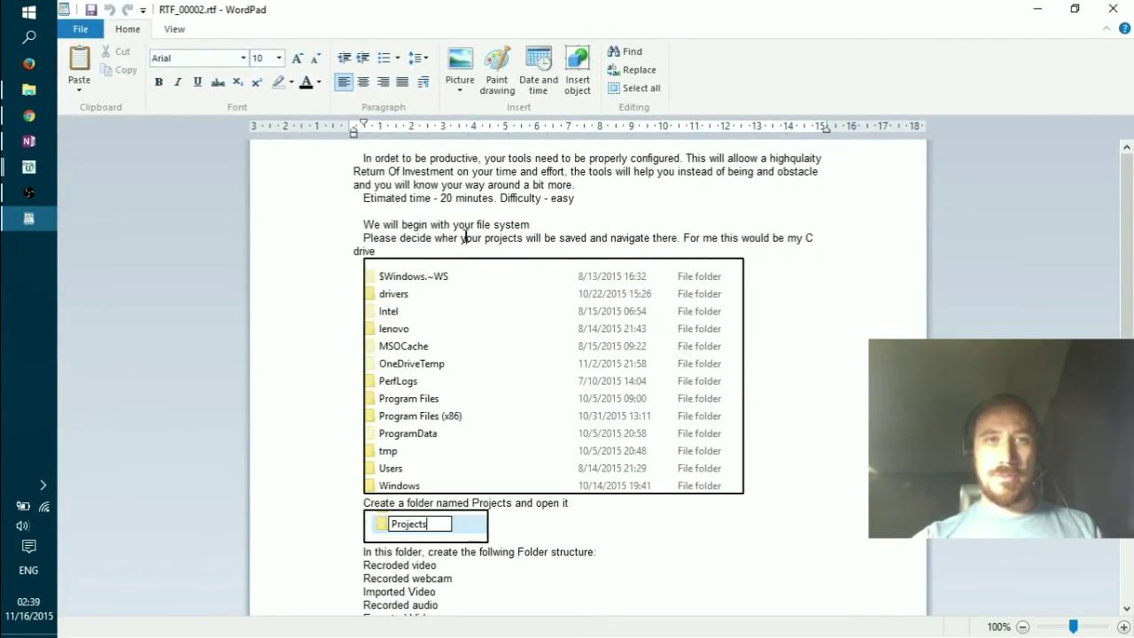
{"action": "key", "text": "ctrl+a"}
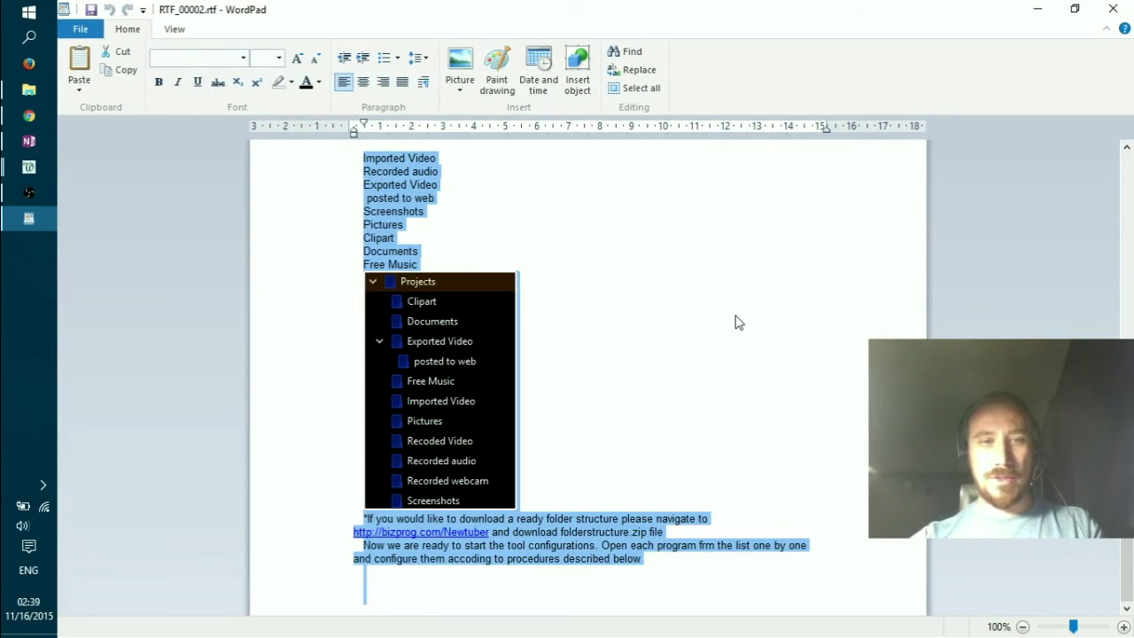
{"action": "key", "text": "alt+Tab"}
{"action": "key", "text": "alt+Tab"}
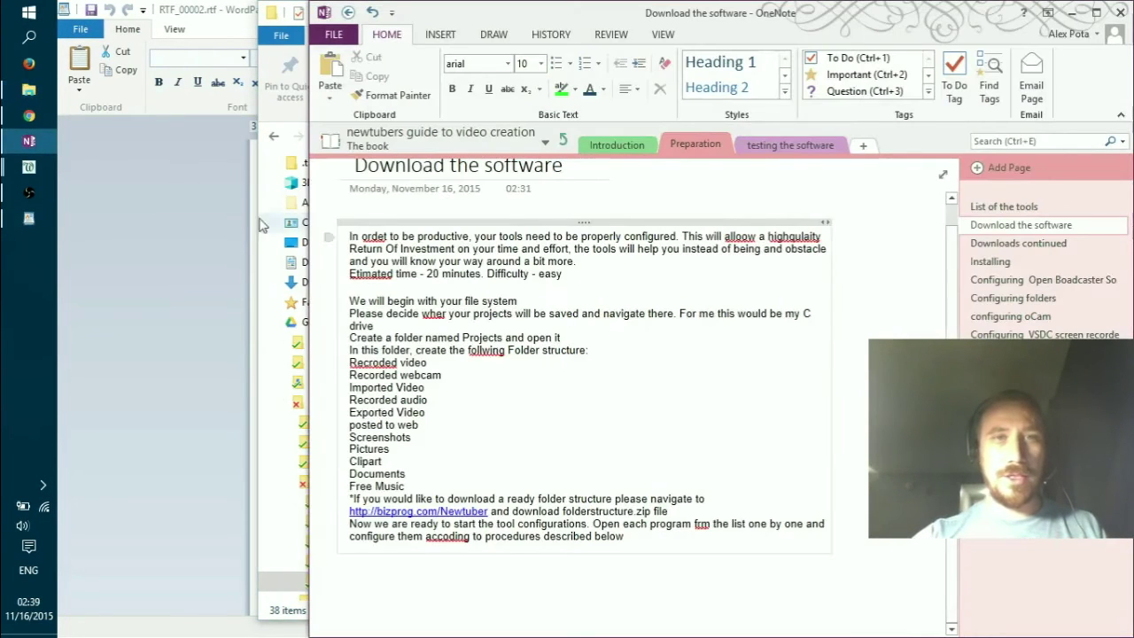
{"action": "left_click", "coordinate": [755, 223]}
{"action": "key", "text": "ctrl+c"}
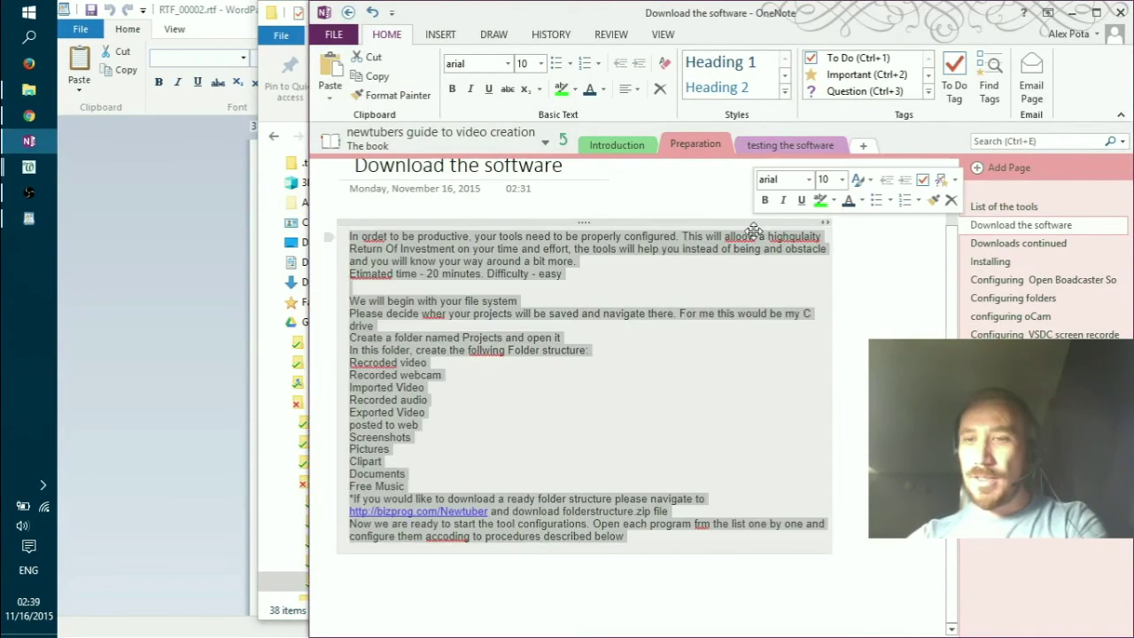
{"action": "key", "text": "Delete"}
{"action": "key", "text": "ctrl+v"}
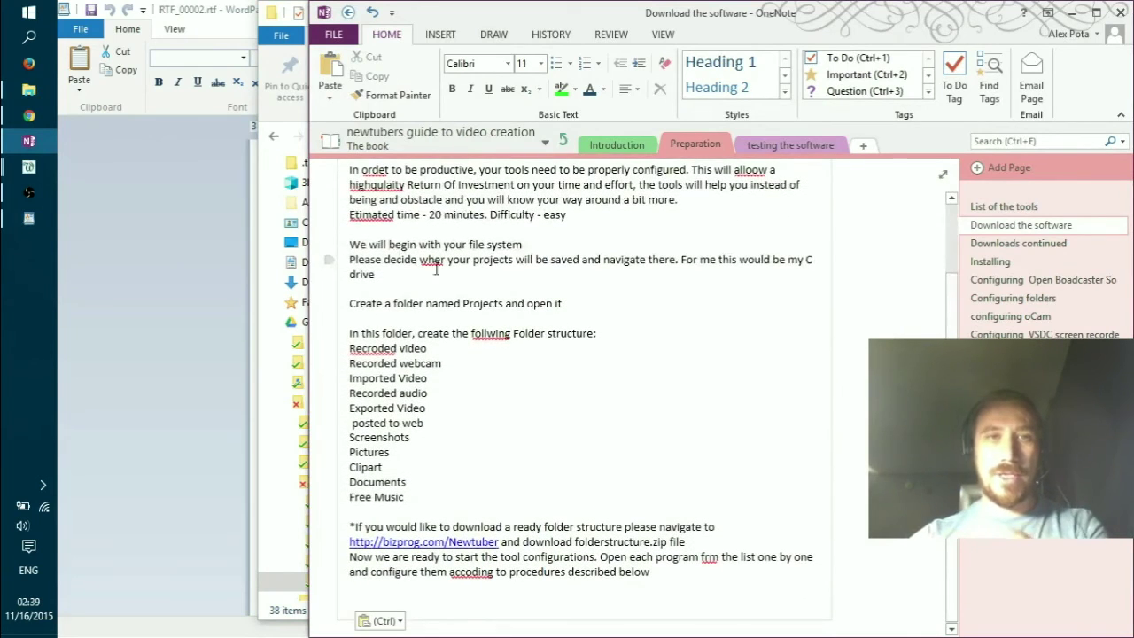
{"action": "key", "text": "BackSpace"}
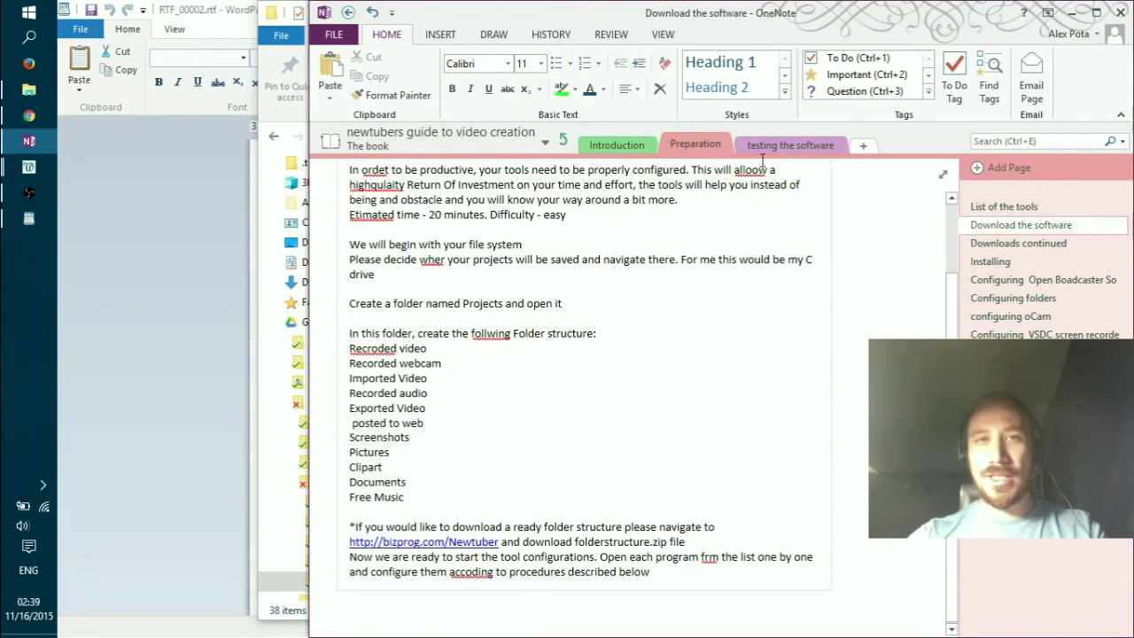
{"action": "left_click", "coordinate": [562, 139]}
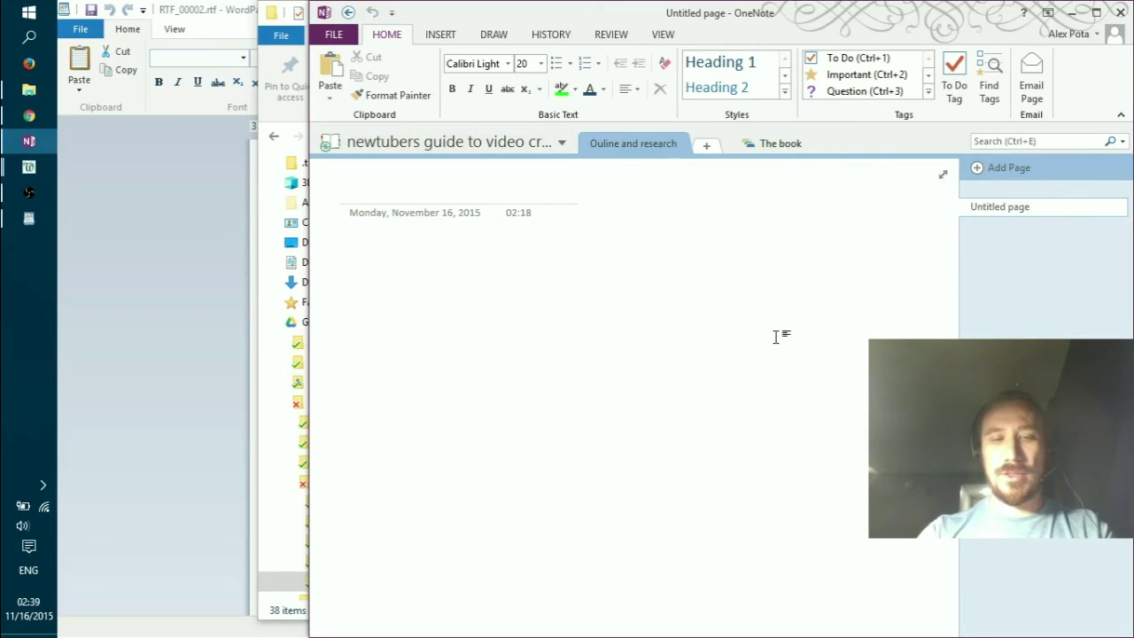
Step: Title the untitled page 'screenshots archive' and add another page titled 'numbers'
{"action": "type", "text": "screen"}
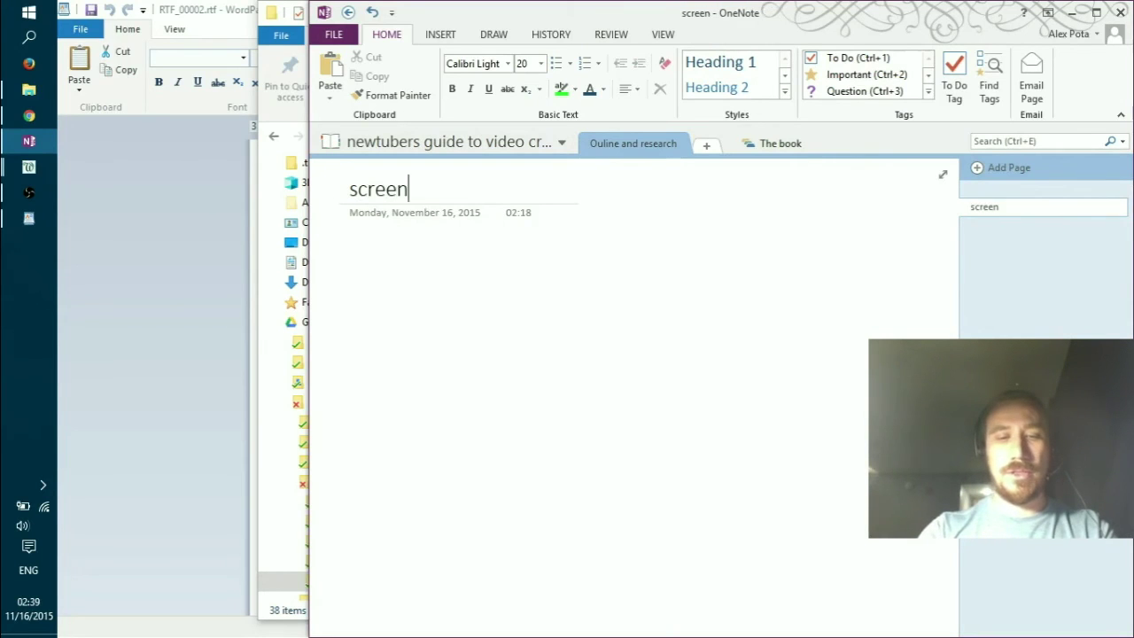
{"action": "type", "text": "shots archive"}
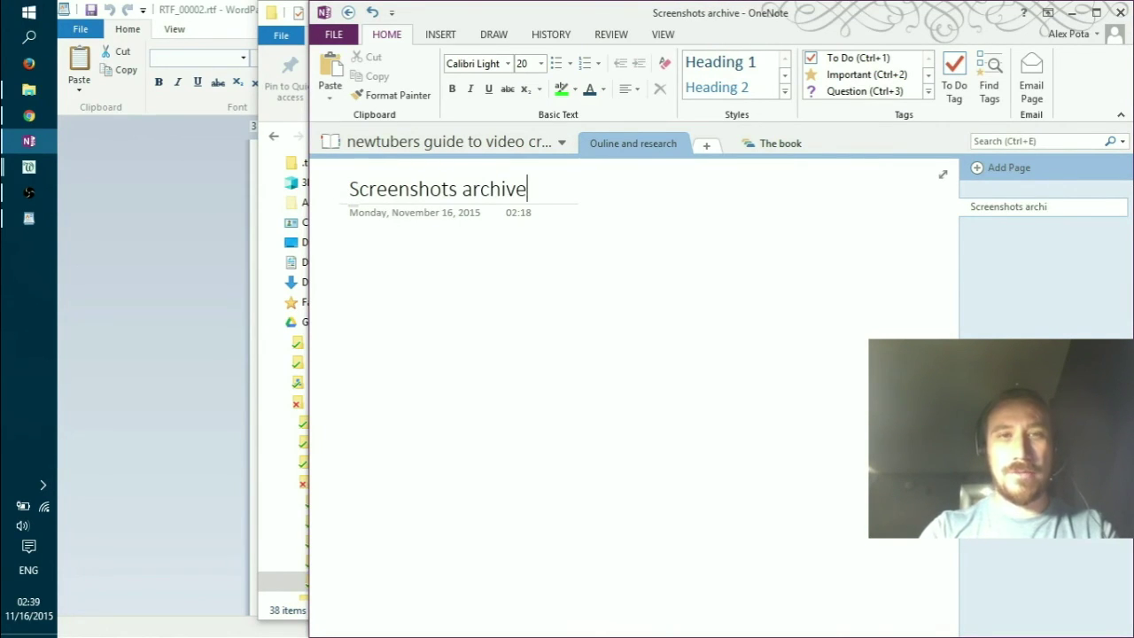
{"action": "key", "text": "Return"}
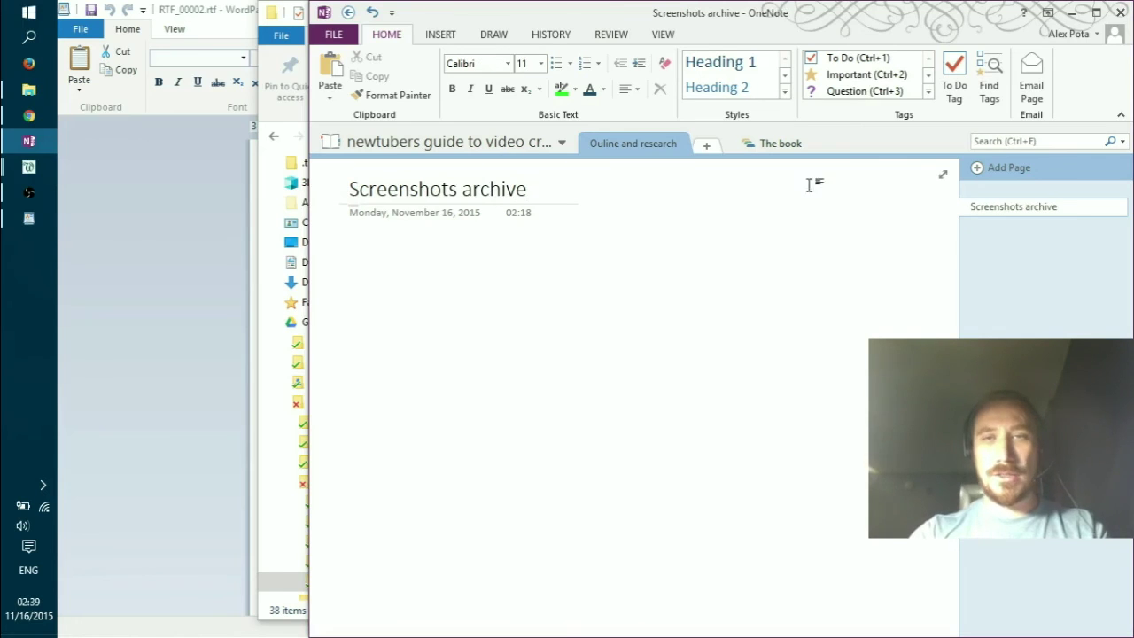
{"action": "left_click", "coordinate": [1019, 168]}
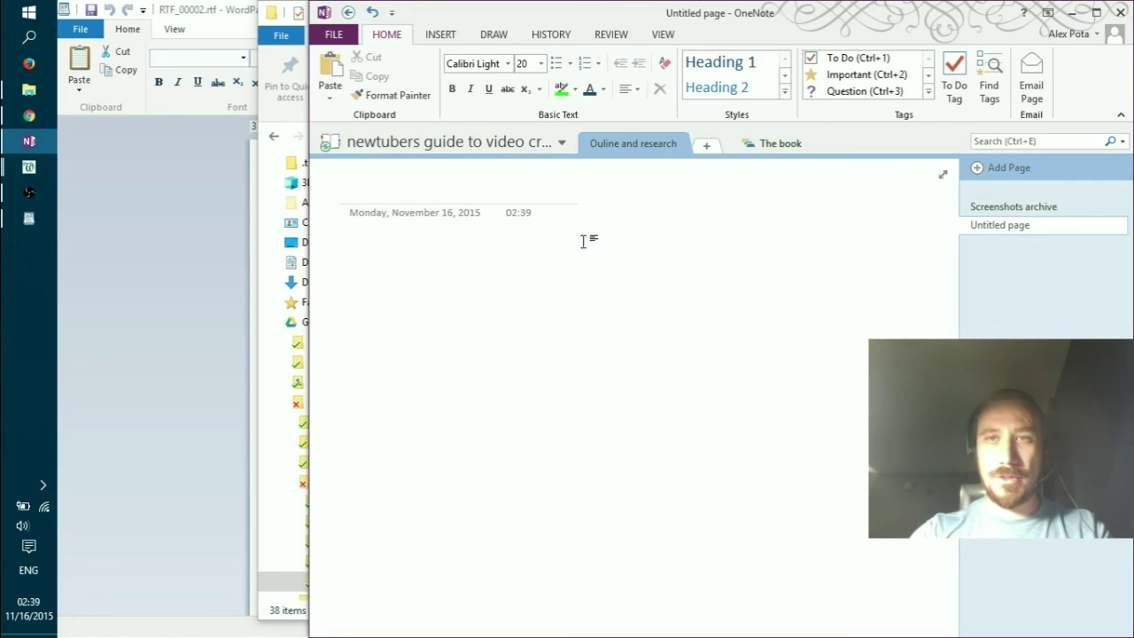
{"action": "type", "text": "nmbers"}
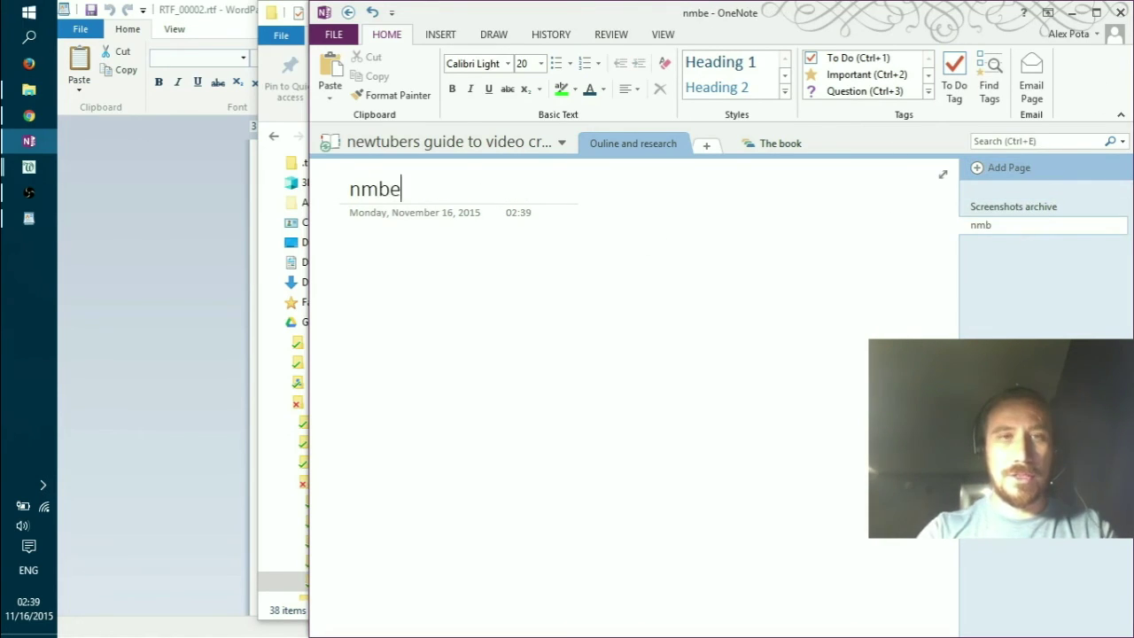
{"action": "key", "text": "BackSpace"}
{"action": "key", "text": "BackSpace"}
{"action": "key", "text": "BackSpace"}
{"action": "key", "text": "BackSpace"}
{"action": "key", "text": "BackSpace"}
{"action": "type", "text": "umbers"}
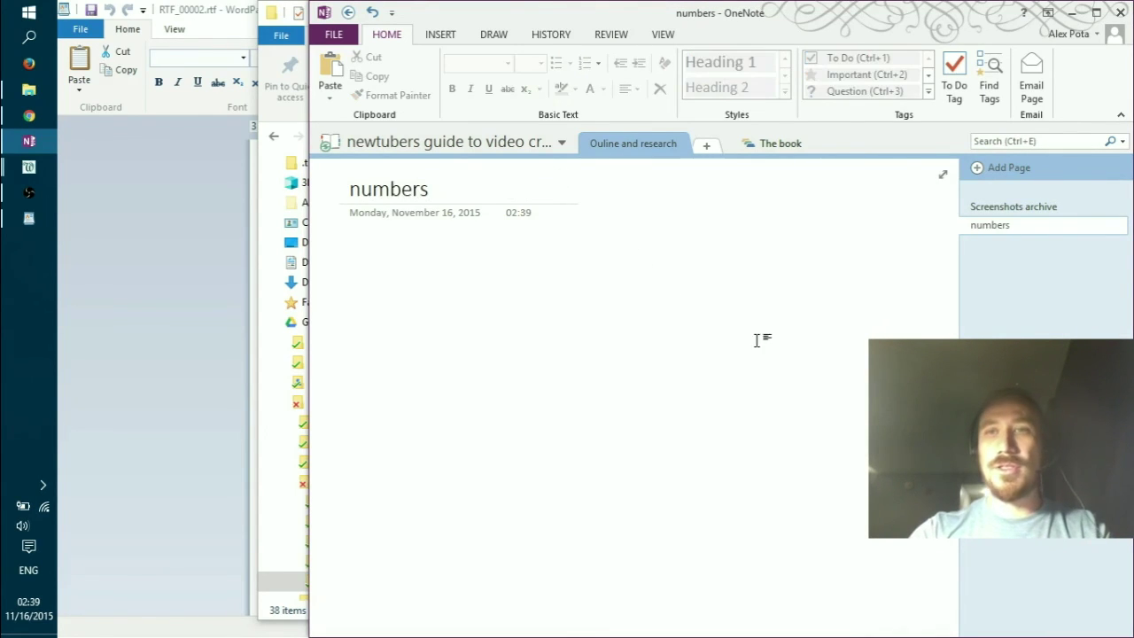
Step: Create New Section 1, delete it again, and go back into The book
{"action": "left_click", "coordinate": [709, 147]}
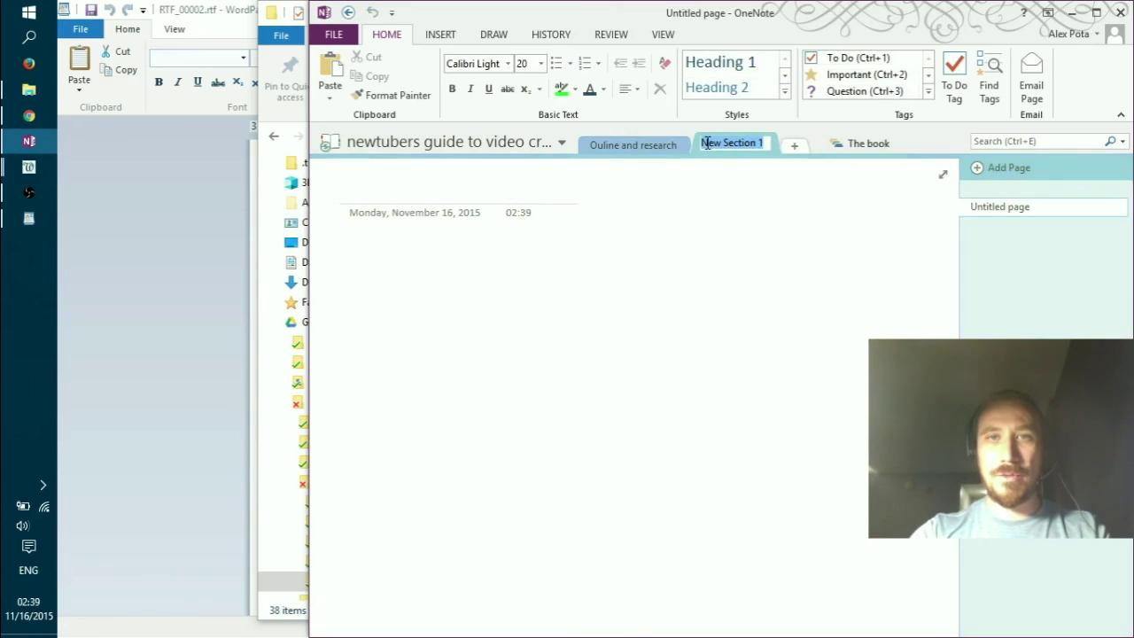
{"action": "key", "text": "Return"}
{"action": "right_click", "coordinate": [762, 149]}
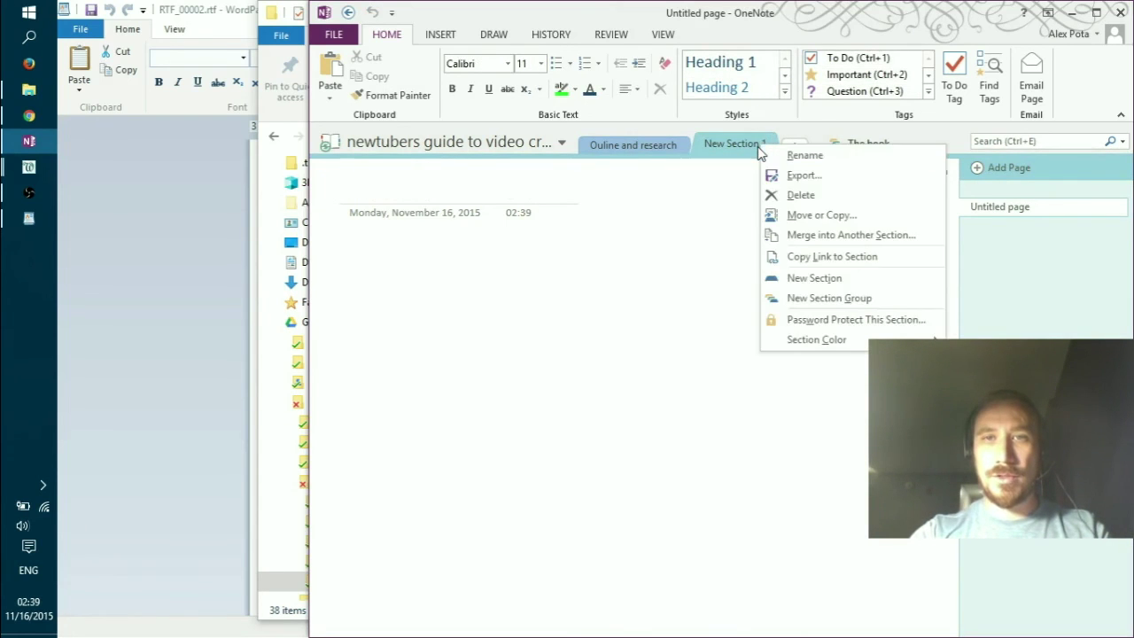
{"action": "left_click", "coordinate": [820, 195]}
{"action": "left_click", "coordinate": [568, 377]}
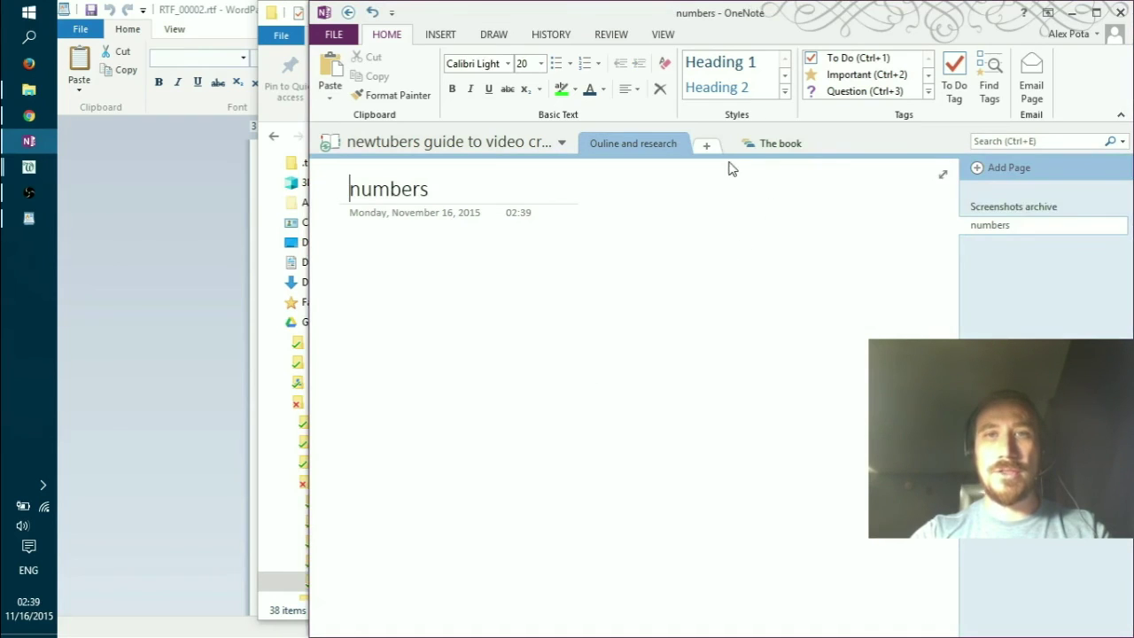
{"action": "left_click", "coordinate": [785, 145]}
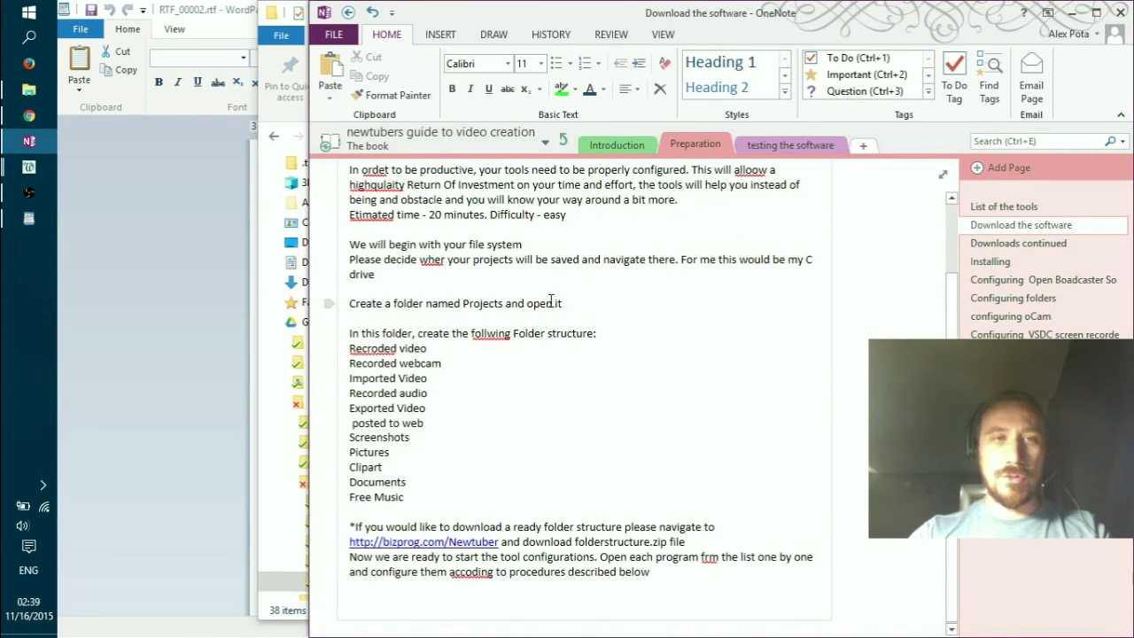
Step: Copy the folder-tree picture from the WordPad scene into the Download the software page
{"action": "left_click", "coordinate": [36, 219]}
{"action": "left_click", "coordinate": [453, 336]}
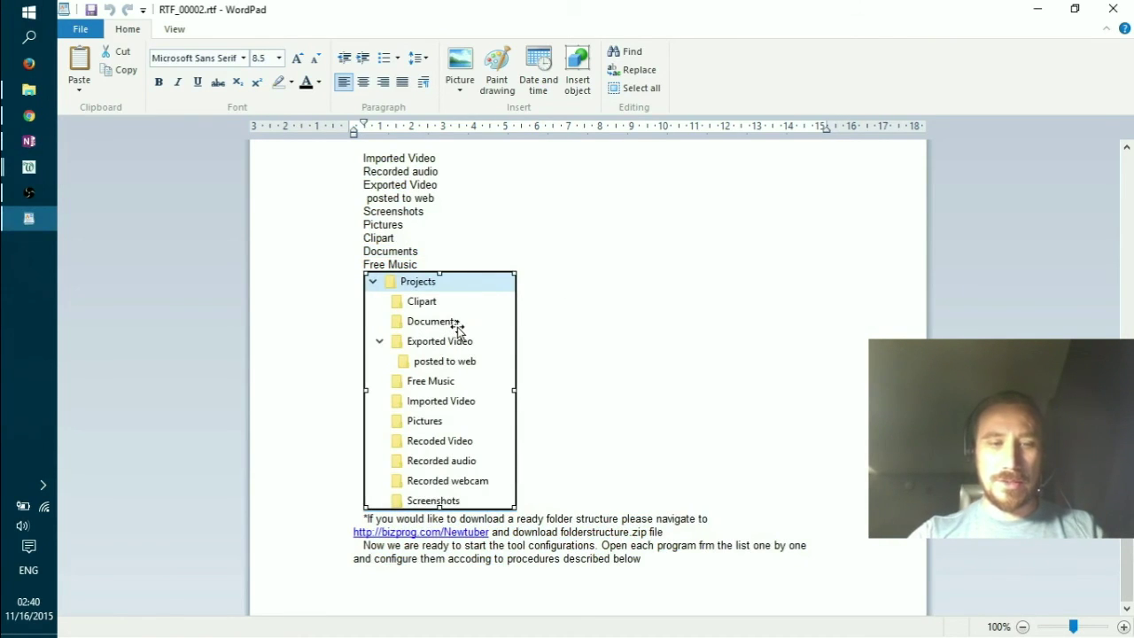
{"action": "key", "text": "alt+Tab"}
{"action": "key", "text": "ctrl+v"}
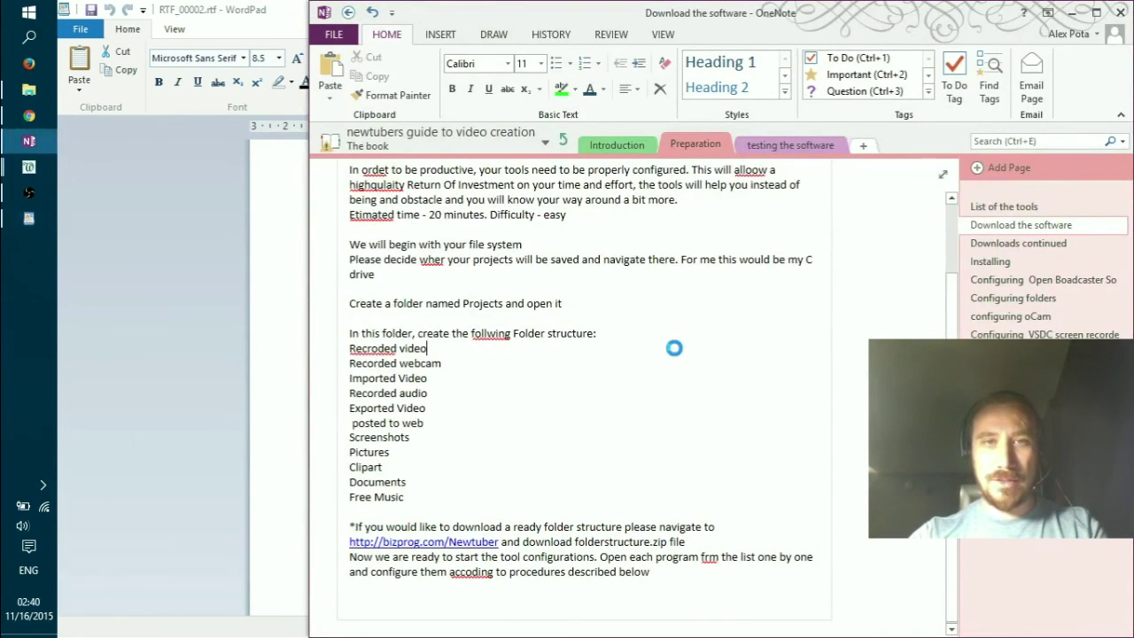
Step: Replace the OneNote page's content with the entire WordPad scene document
{"action": "left_click", "coordinate": [158, 293]}
{"action": "key", "text": "ctrl+a"}
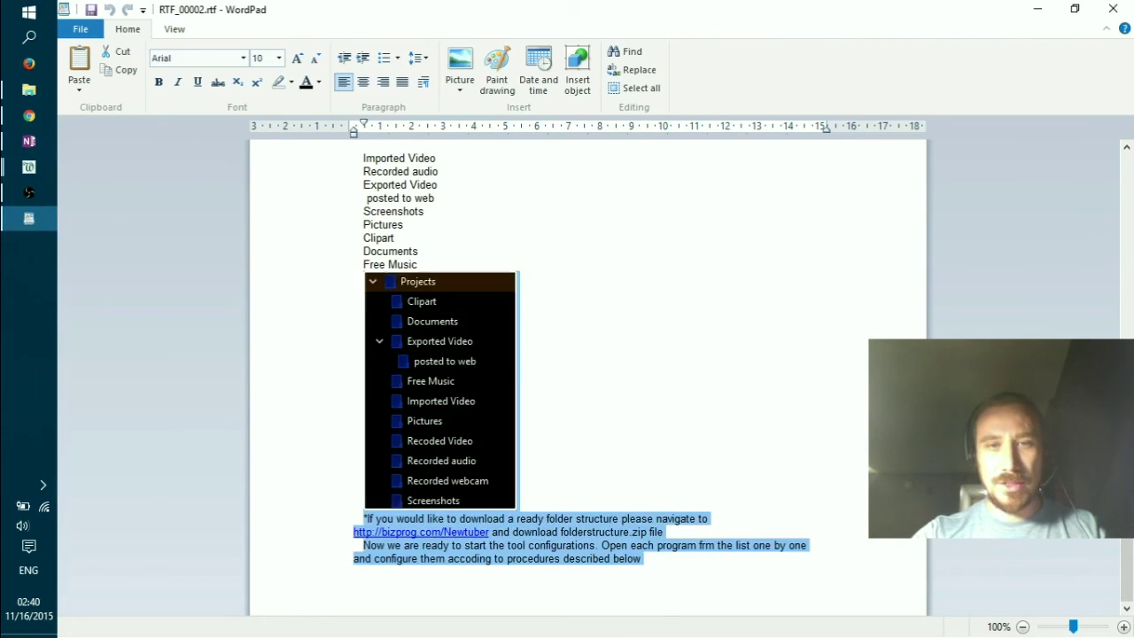
{"action": "scroll", "coordinate": [690, 558], "scroll_direction": "up", "scroll_amount": 15}
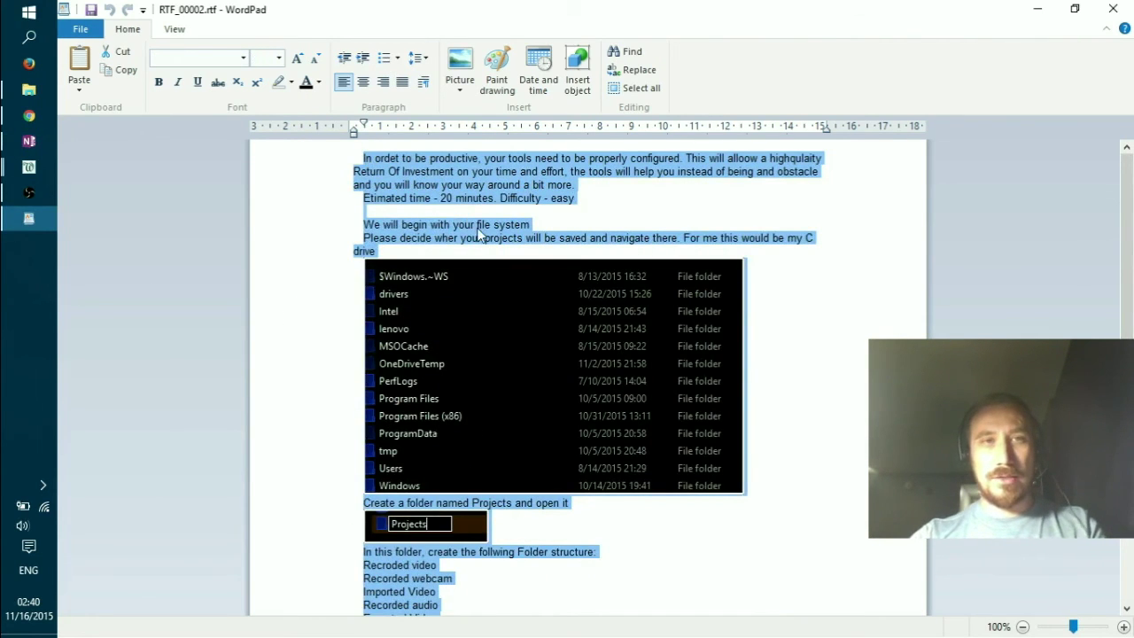
{"action": "key", "text": "alt+Tab"}
{"action": "left_click", "coordinate": [538, 300]}
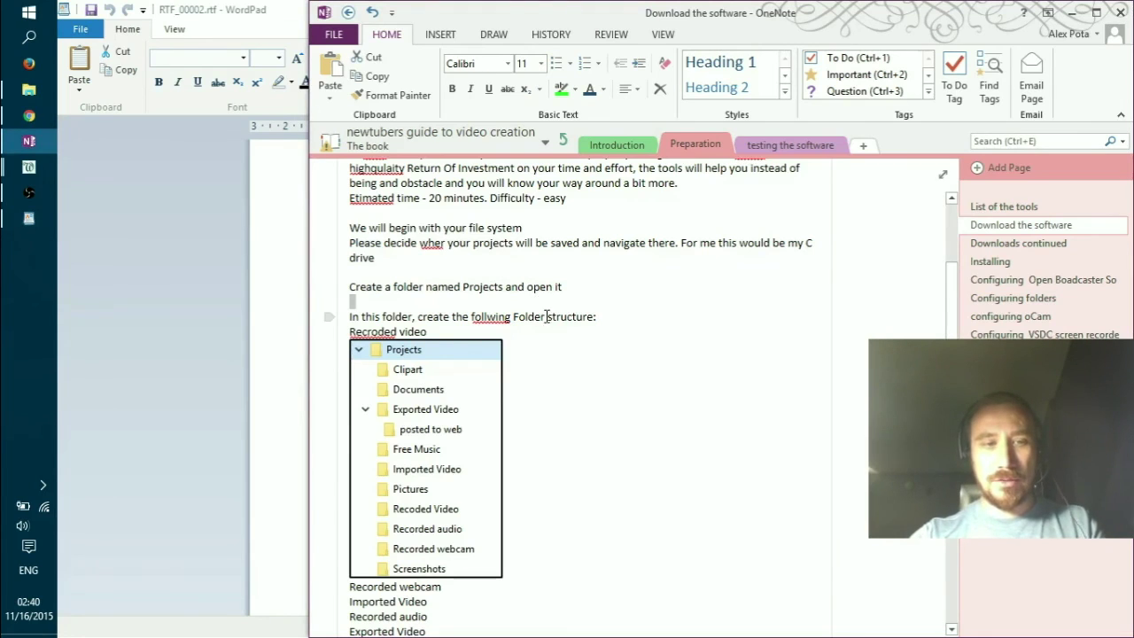
{"action": "key", "text": "ctrl+a"}
{"action": "key", "text": "ctrl+v"}
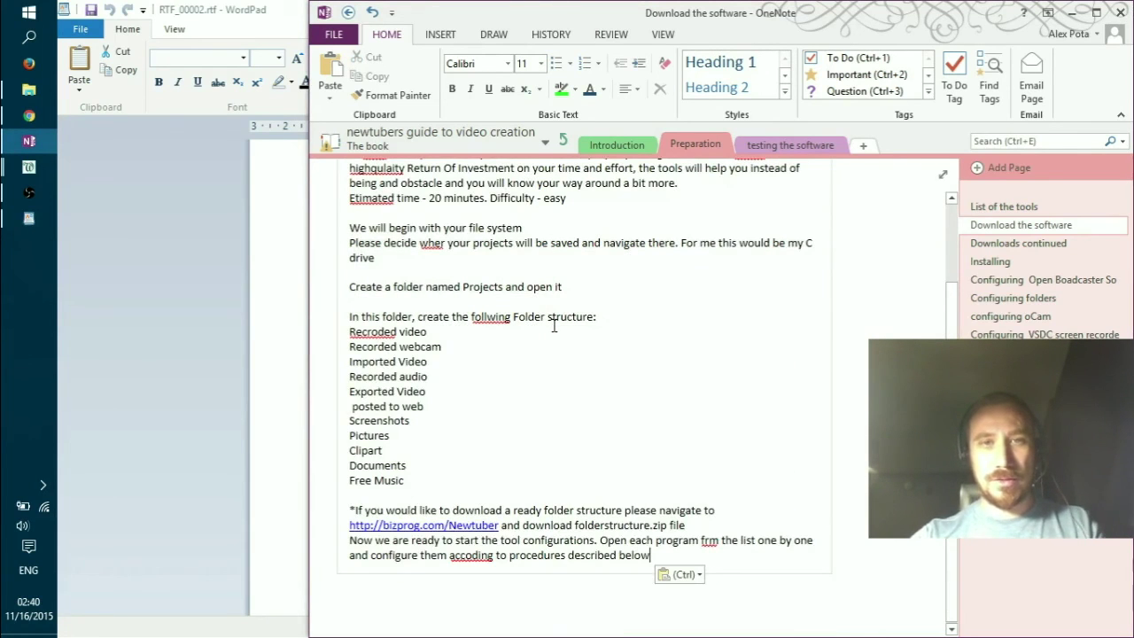
{"action": "scroll", "coordinate": [600, 304], "scroll_direction": "up", "scroll_amount": 3}
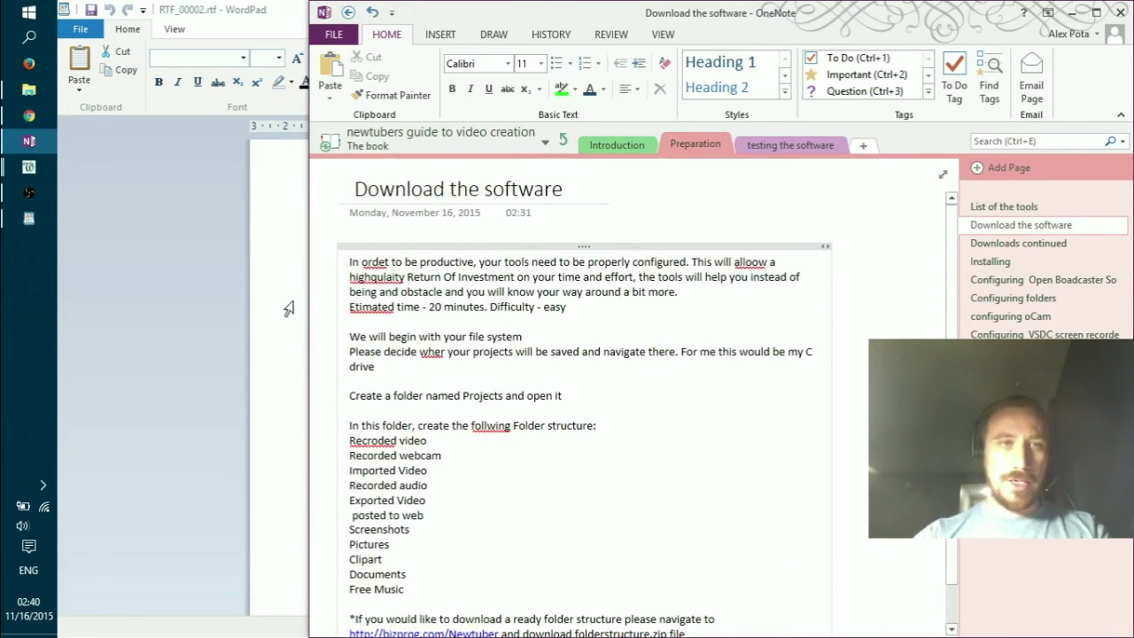
{"action": "key", "text": "alt+Tab"}
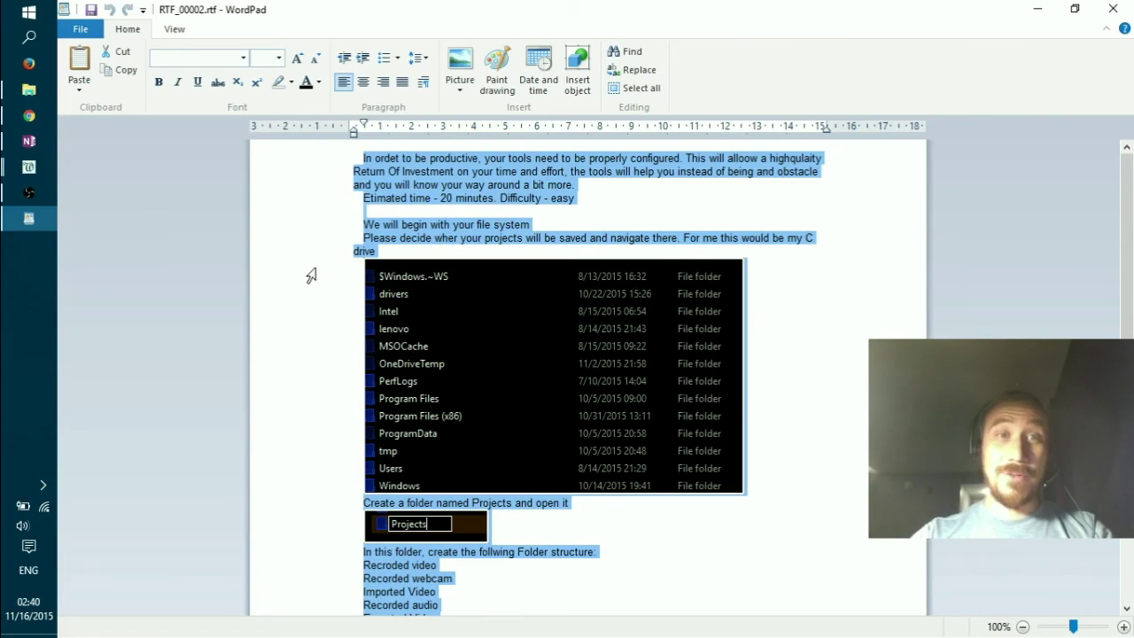
Step: Select and then deselect the '- 20 minutes' text in the WordPad document
{"action": "left_click", "coordinate": [476, 202]}
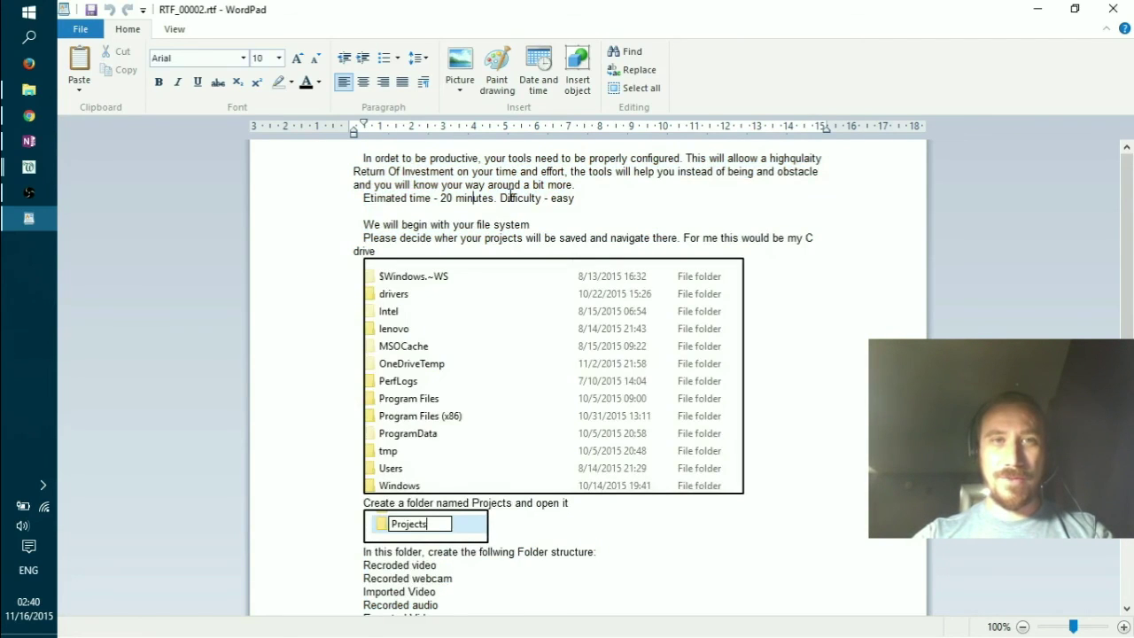
{"action": "left_click_drag", "start_coordinate": [494, 199], "coordinate": [434, 202]}
{"action": "left_click", "coordinate": [496, 198]}
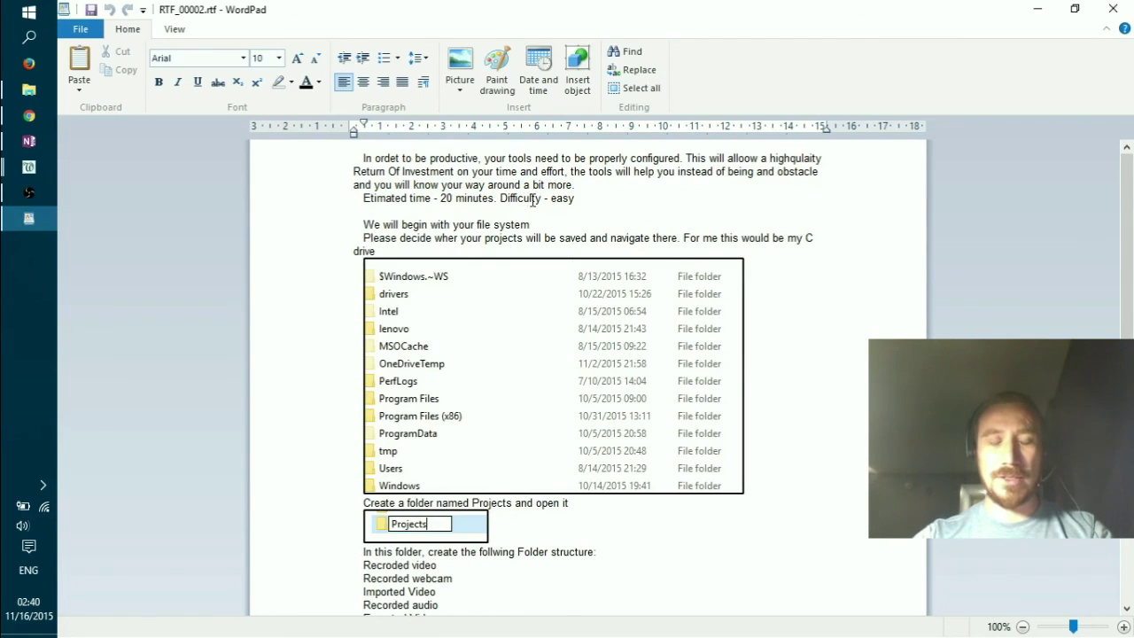